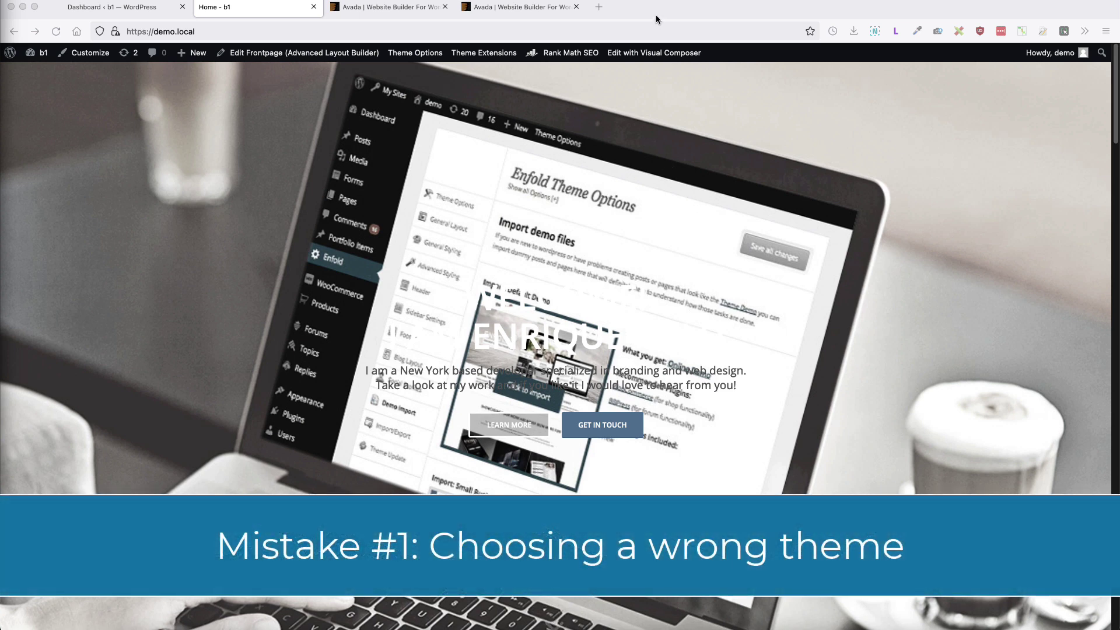
Step: Switch to Avada's ThemeForest product page listing its $60 Regular License
{"action": "left_click", "coordinate": [390, 7]}
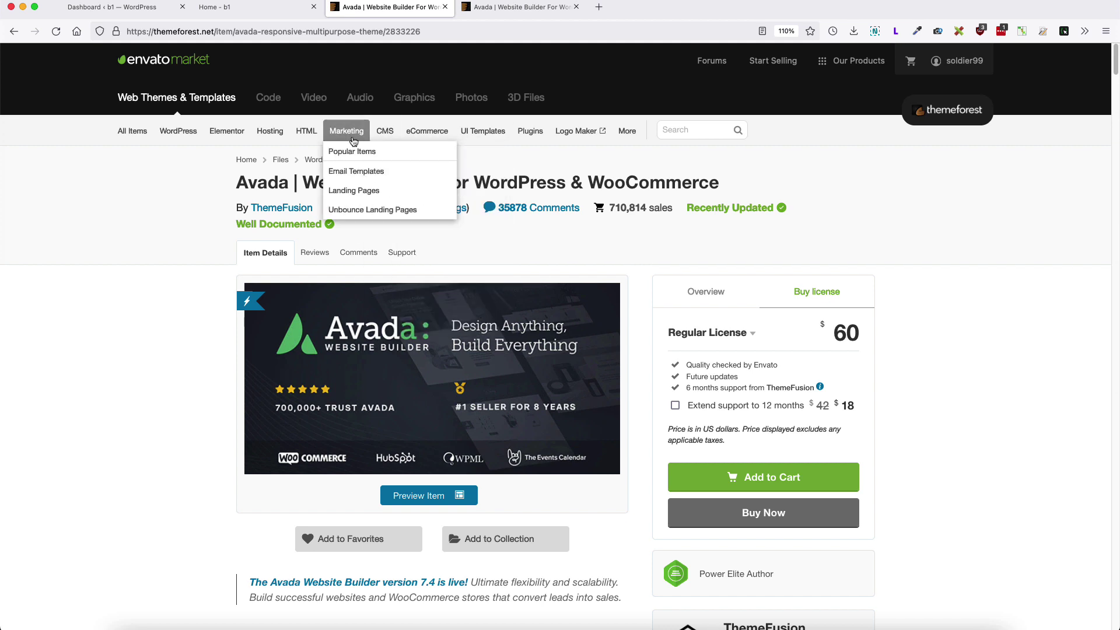
Step: Browse the newest themes in ThemeForest's WordPress category
{"action": "left_click", "coordinate": [321, 160]}
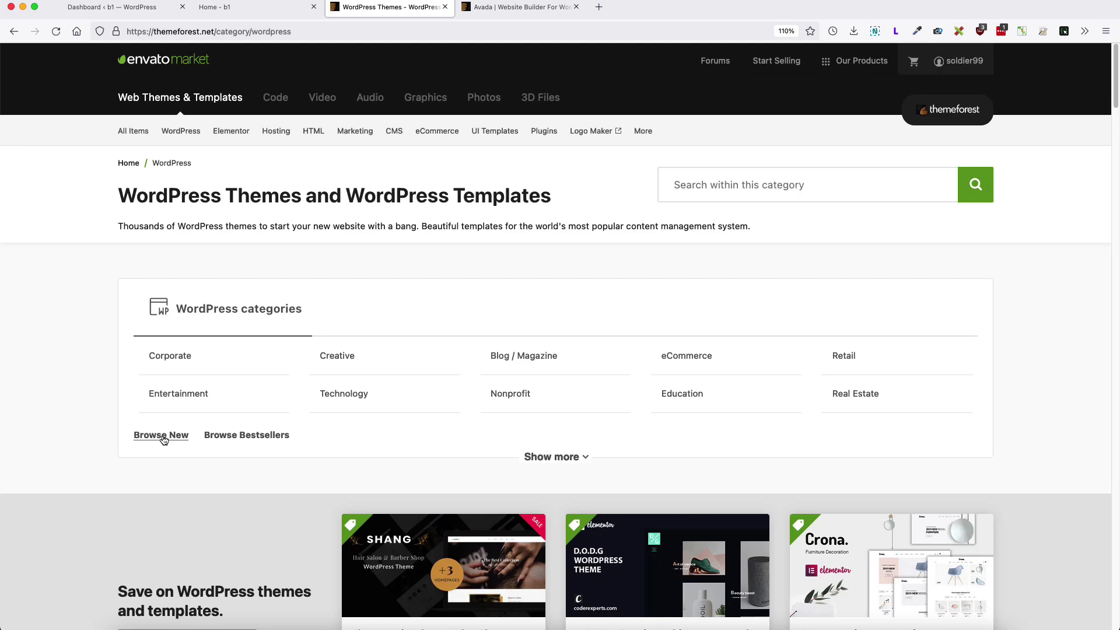
{"action": "left_click", "coordinate": [163, 435]}
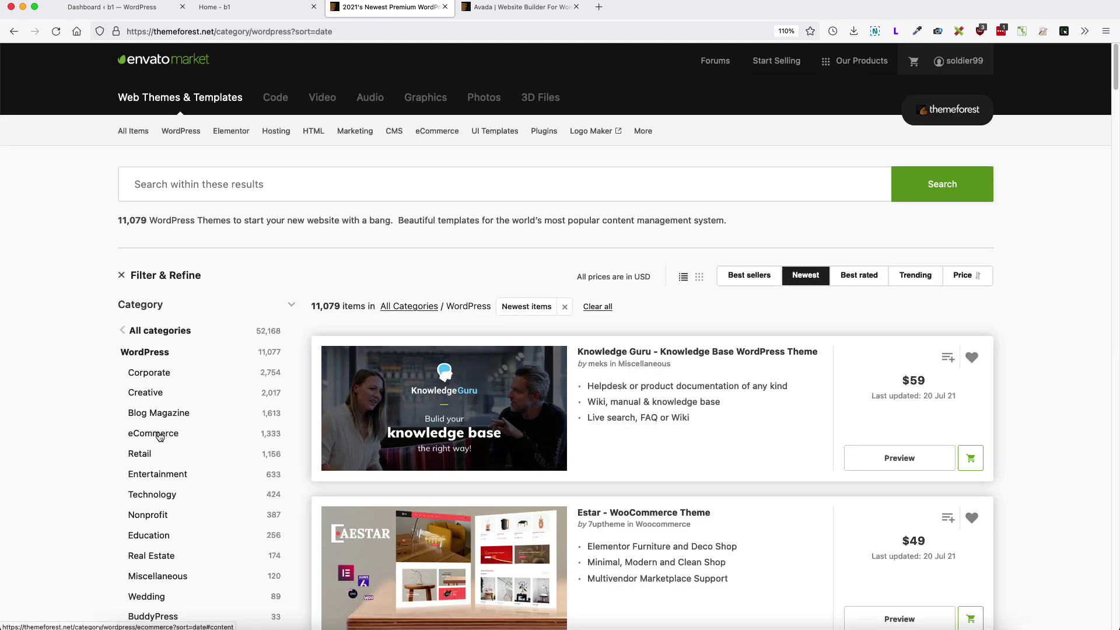
{"action": "scroll", "coordinate": [67, 315], "scroll_direction": "down", "scroll_amount": 2}
{"action": "scroll", "coordinate": [67, 316], "scroll_direction": "down", "scroll_amount": 1}
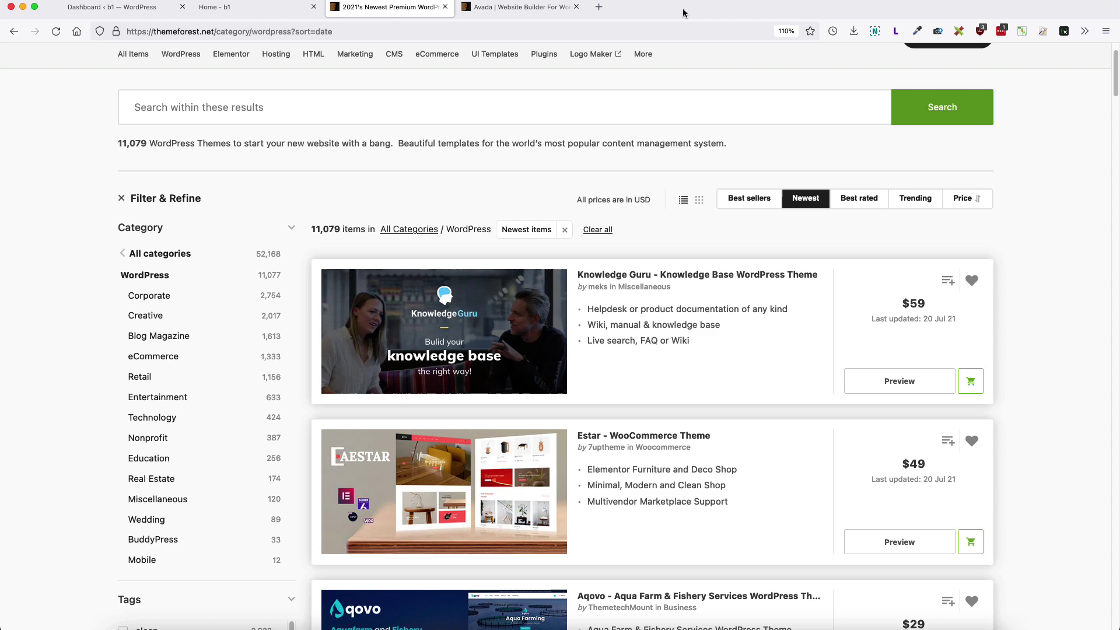
Step: Highlight Avada's bundled sliders: Revolution Slider, Fusion Slider with Parallax, Elastic Slider and FlexSlider 2
{"action": "left_click", "coordinate": [522, 7]}
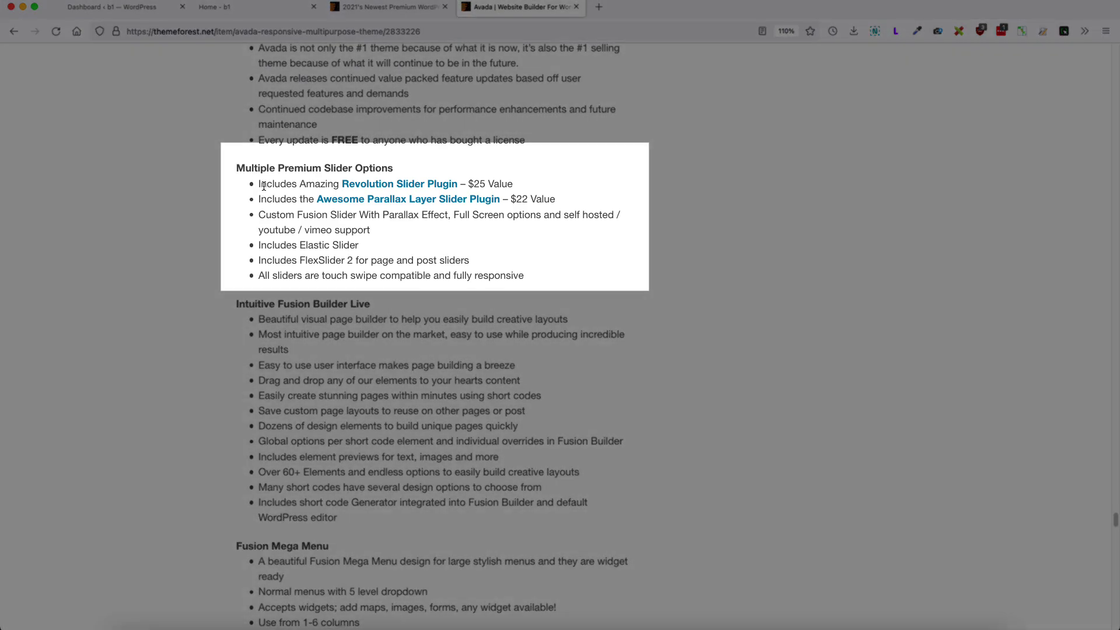
{"action": "left_click_drag", "start_coordinate": [267, 184], "coordinate": [526, 184]}
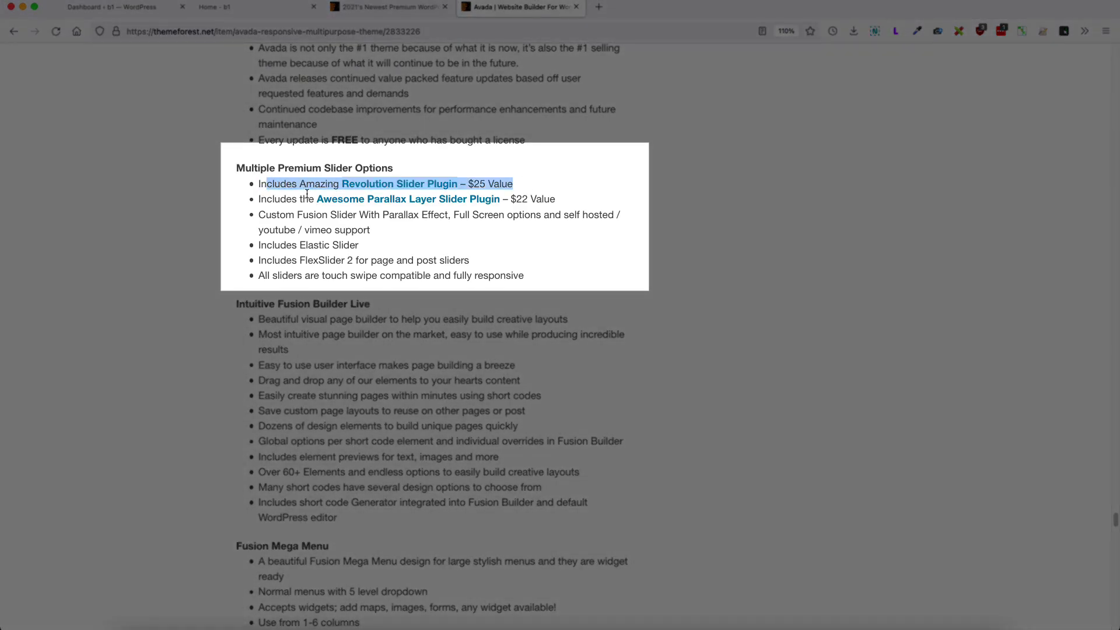
{"action": "left_click_drag", "start_coordinate": [307, 194], "coordinate": [445, 214]}
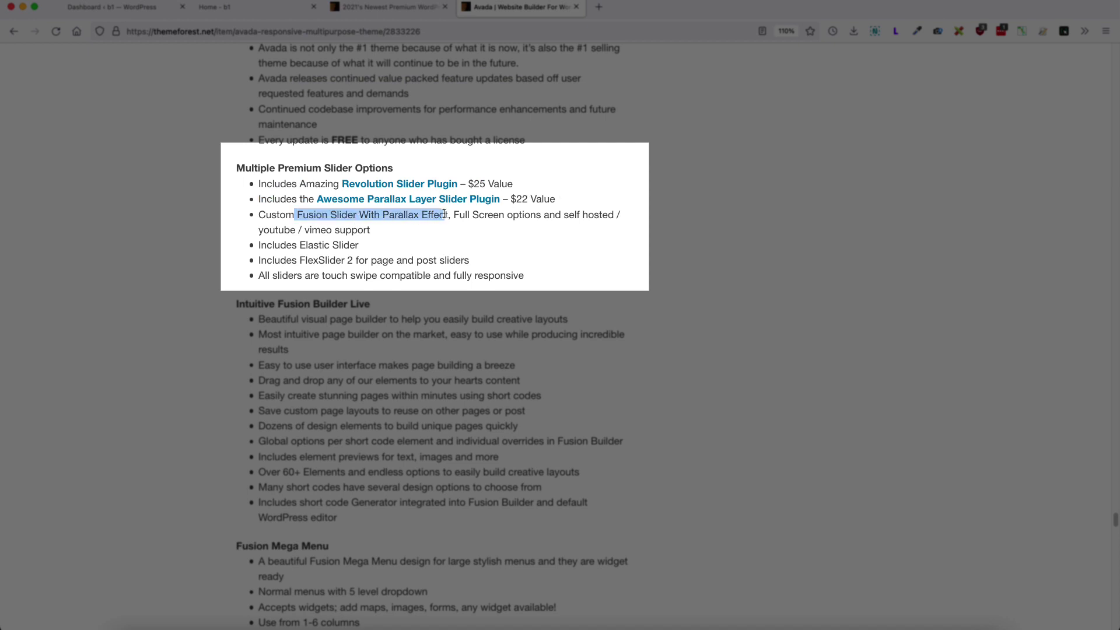
{"action": "left_click_drag", "start_coordinate": [357, 245], "coordinate": [269, 247]}
{"action": "left_click_drag", "start_coordinate": [455, 261], "coordinate": [273, 260]}
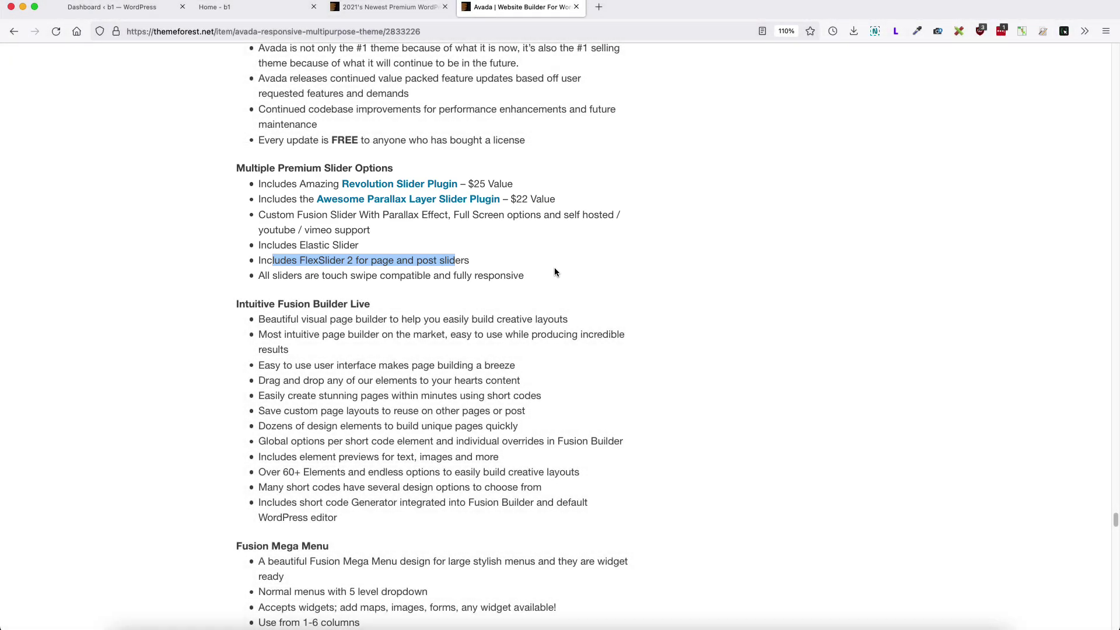
{"action": "left_click", "coordinate": [100, 8]}
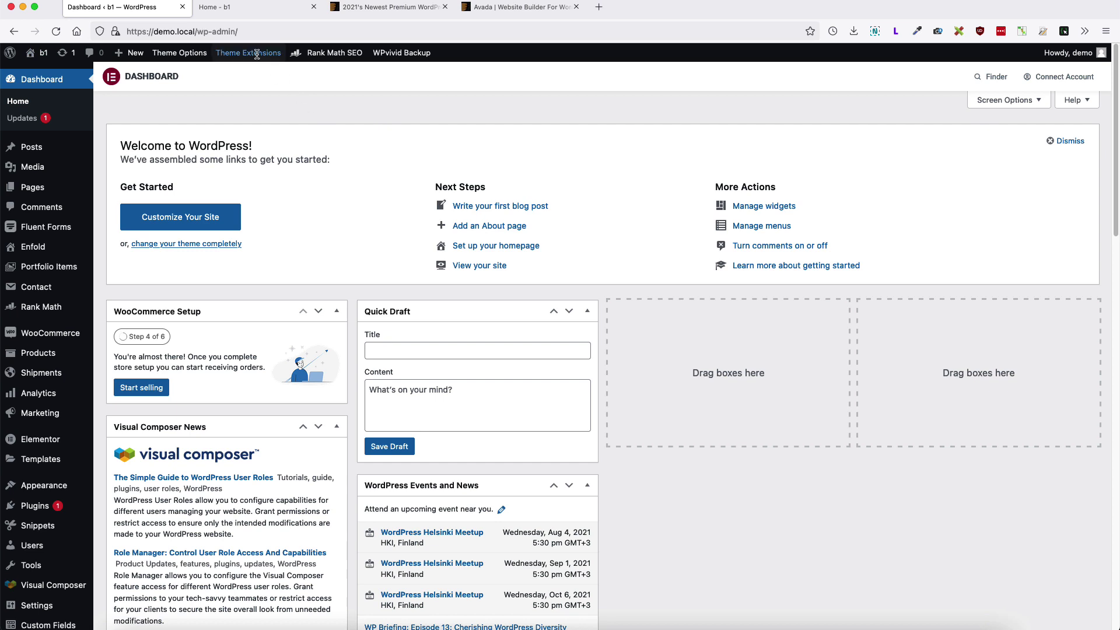
Step: View the site's front page in the layout builder, then leave the editor
{"action": "left_click", "coordinate": [242, 8]}
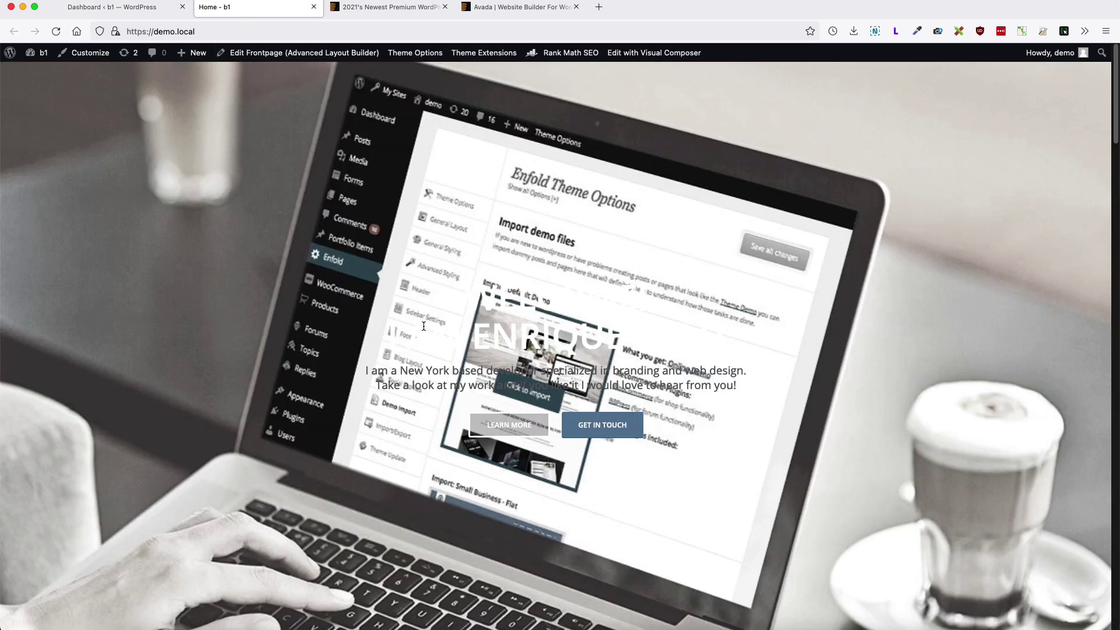
{"action": "left_click", "coordinate": [262, 54]}
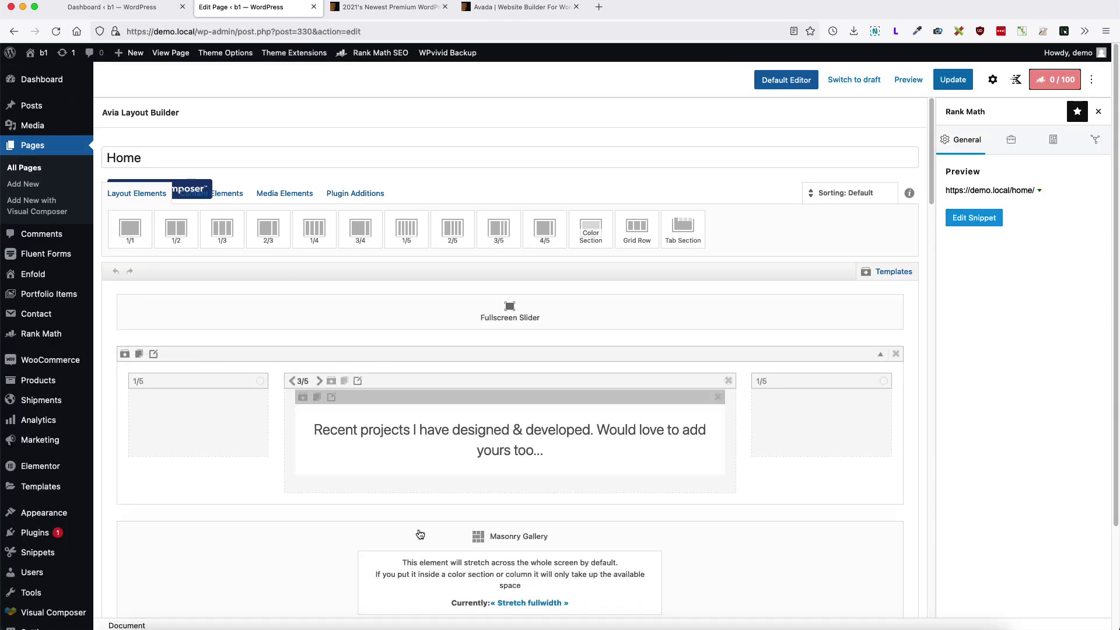
{"action": "left_click", "coordinate": [170, 53]}
{"action": "left_click", "coordinate": [633, 361]}
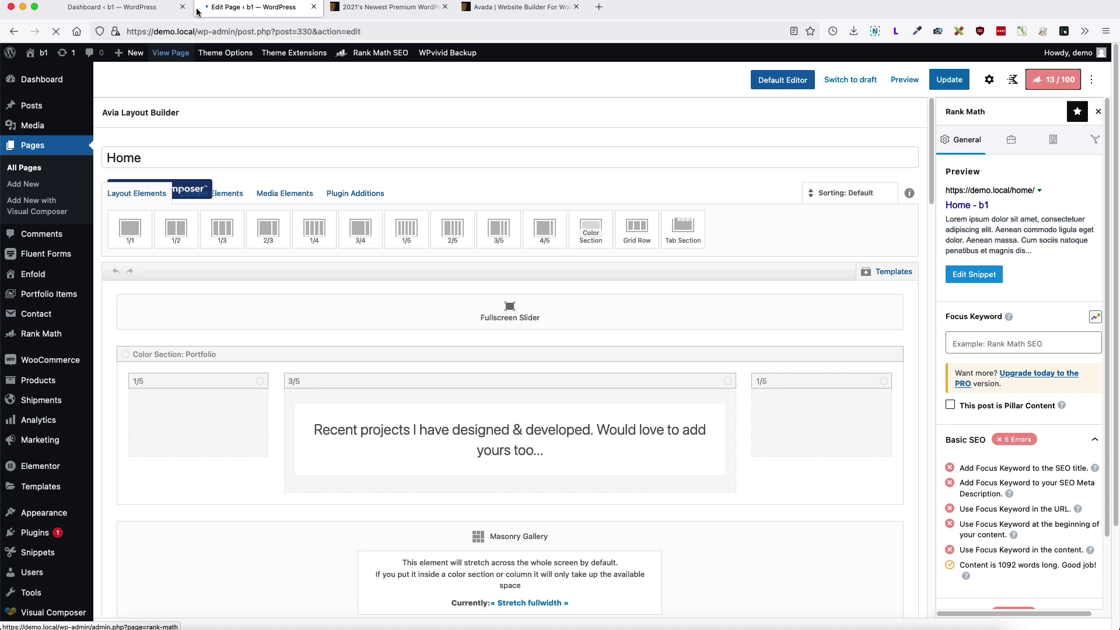
{"action": "left_click", "coordinate": [107, 9]}
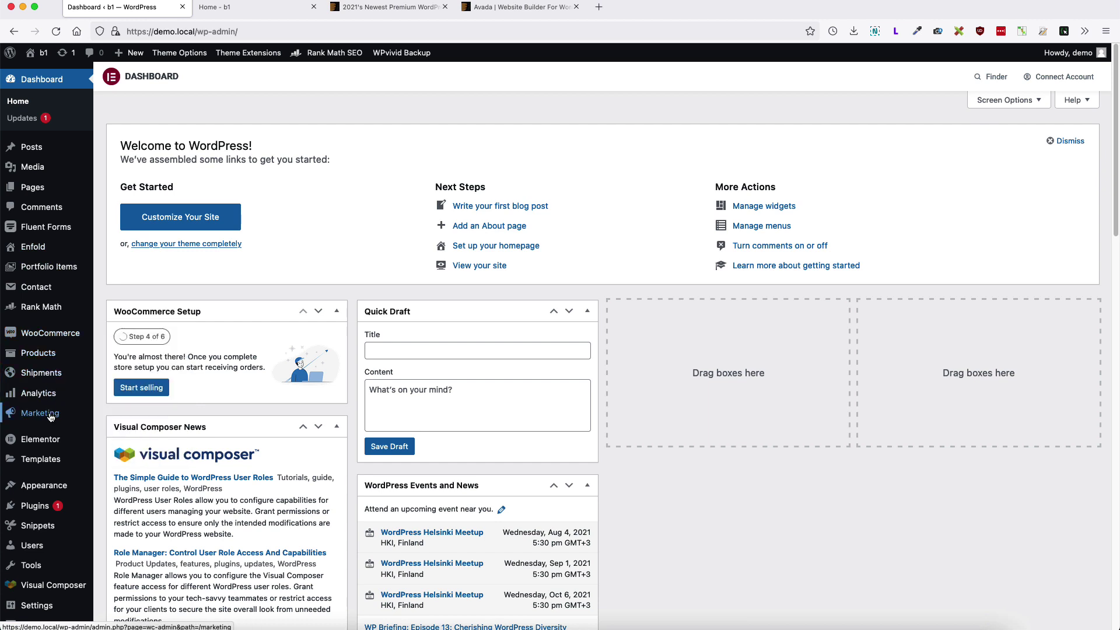
Step: Activate the Blocksy theme in Appearance > Themes, replacing Enfold
{"action": "mouse_move", "coordinate": [54, 336]}
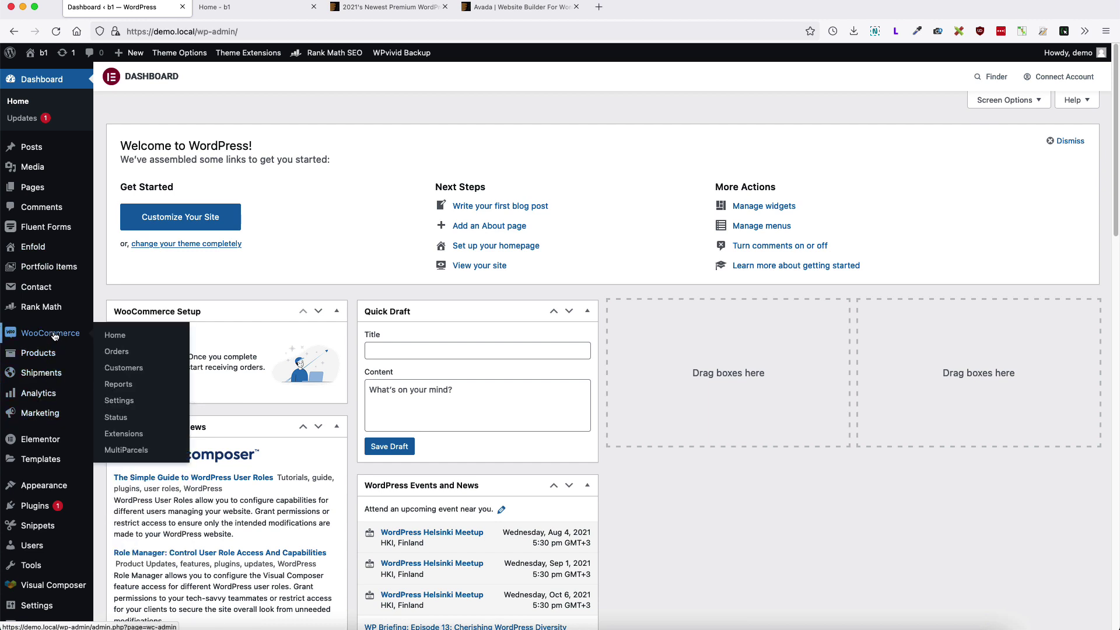
{"action": "mouse_move", "coordinate": [64, 492]}
{"action": "left_click", "coordinate": [126, 490]}
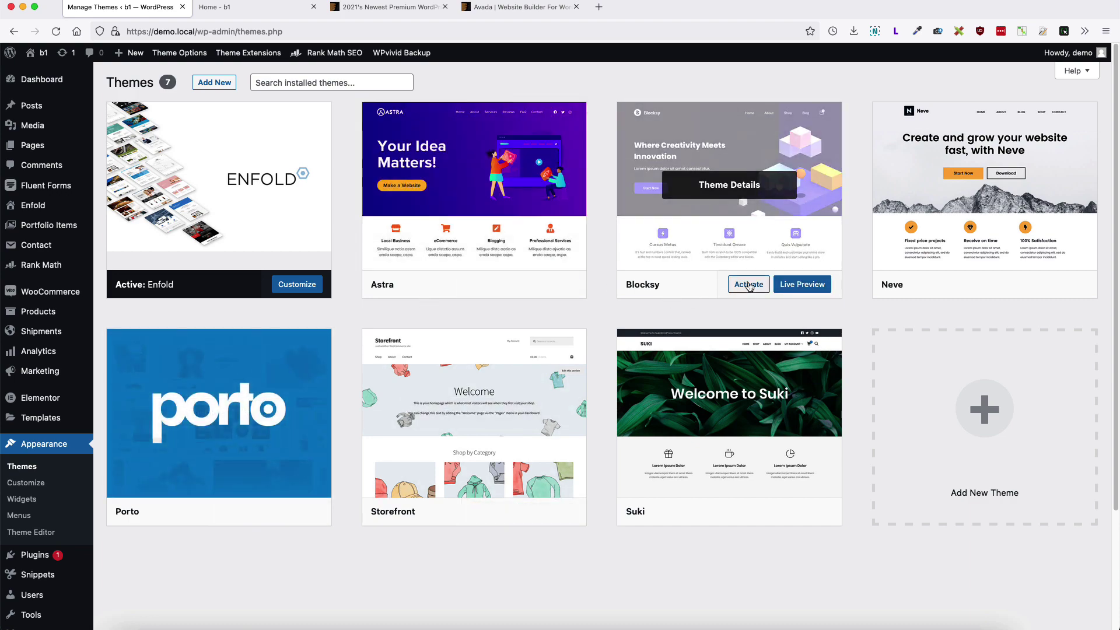
{"action": "left_click", "coordinate": [749, 285]}
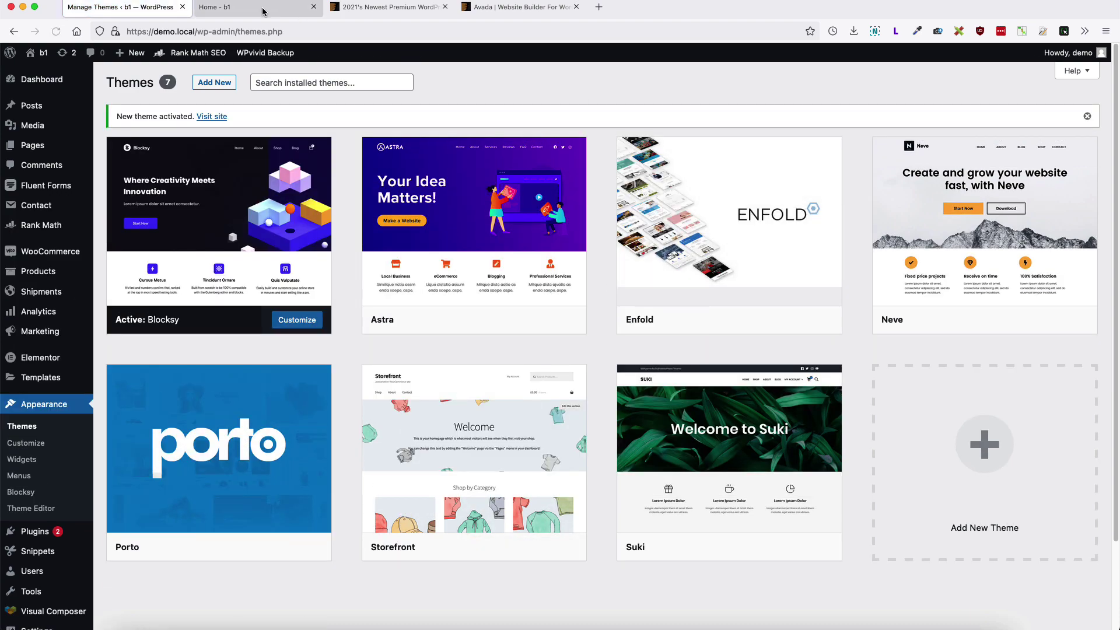
Step: View the homepage under Blocksy and highlight its raw av_ shortcode text
{"action": "left_click", "coordinate": [233, 7]}
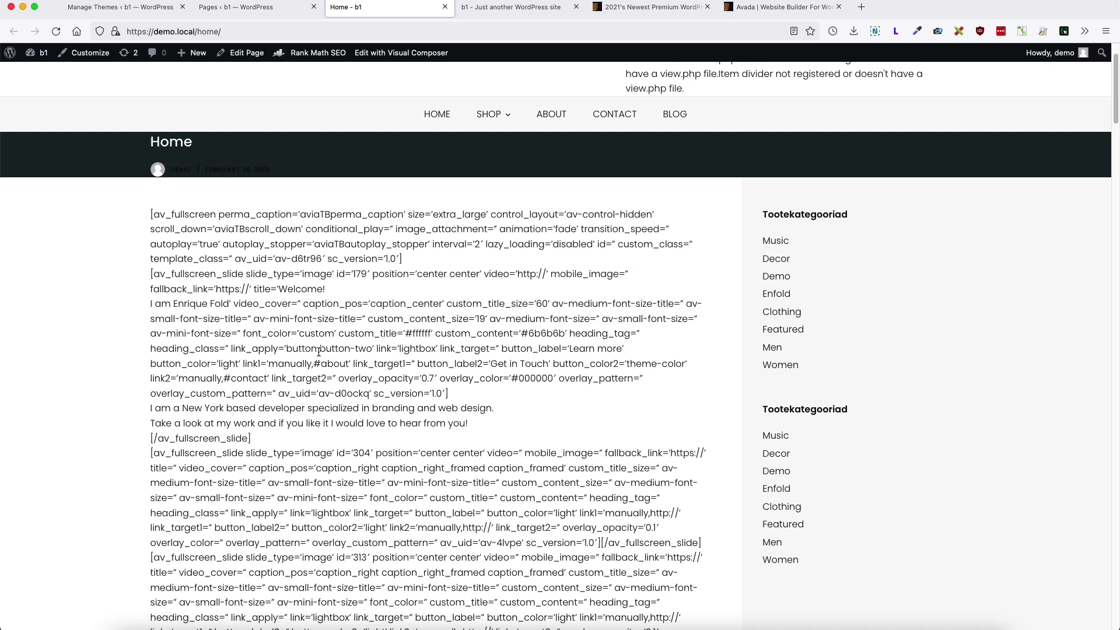
{"action": "scroll", "coordinate": [319, 352], "scroll_direction": "down", "scroll_amount": 2}
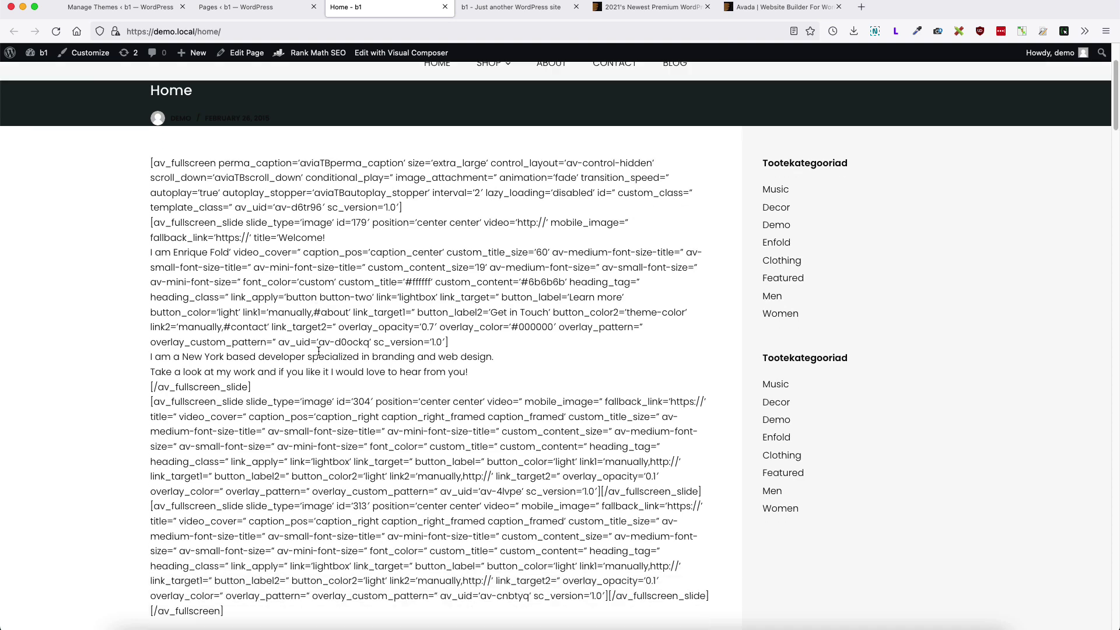
{"action": "left_click_drag", "start_coordinate": [146, 163], "coordinate": [377, 358]}
{"action": "scroll", "coordinate": [339, 359], "scroll_direction": "down", "scroll_amount": 3}
{"action": "scroll", "coordinate": [338, 357], "scroll_direction": "down", "scroll_amount": 7}
{"action": "scroll", "coordinate": [361, 359], "scroll_direction": "down", "scroll_amount": 5}
{"action": "scroll", "coordinate": [377, 358], "scroll_direction": "down", "scroll_amount": 1}
{"action": "scroll", "coordinate": [377, 358], "scroll_direction": "down", "scroll_amount": 3}
Step: Highlight the closing shortcode lines and the successful projects counter shortcode further down
{"action": "left_click_drag", "start_coordinate": [377, 482], "coordinate": [135, 398]}
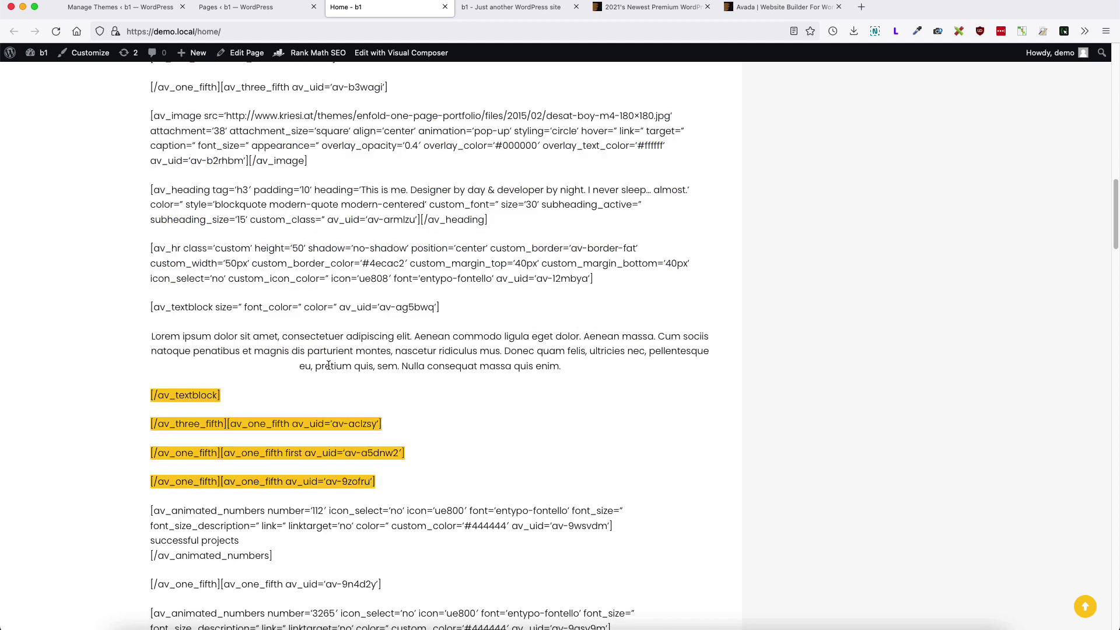
{"action": "scroll", "coordinate": [328, 365], "scroll_direction": "down", "scroll_amount": 3}
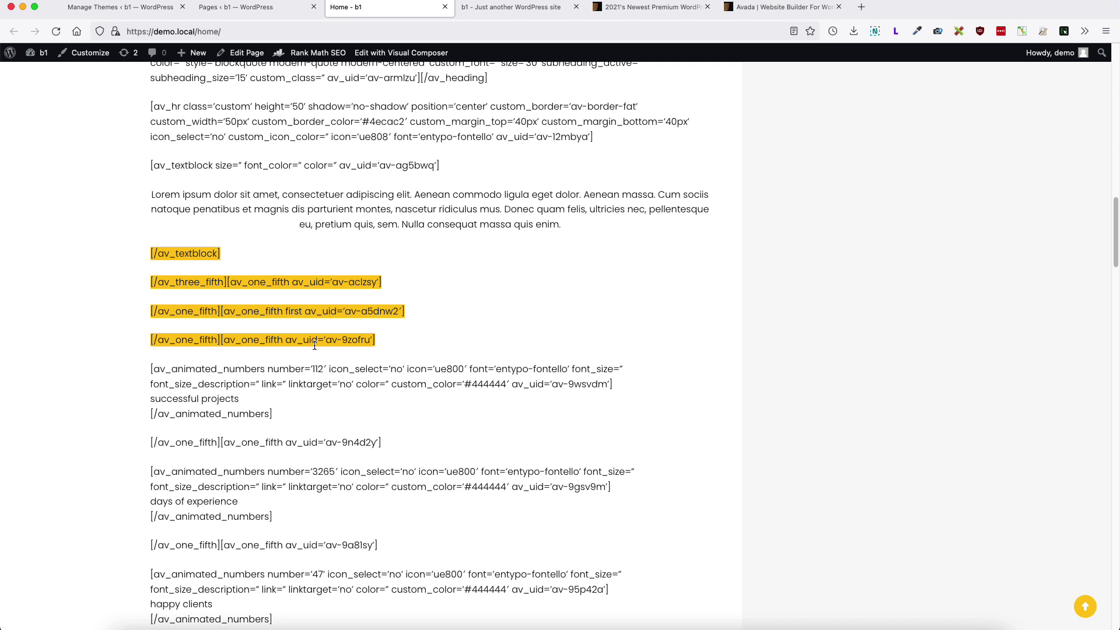
{"action": "scroll", "coordinate": [315, 345], "scroll_direction": "down", "scroll_amount": 1}
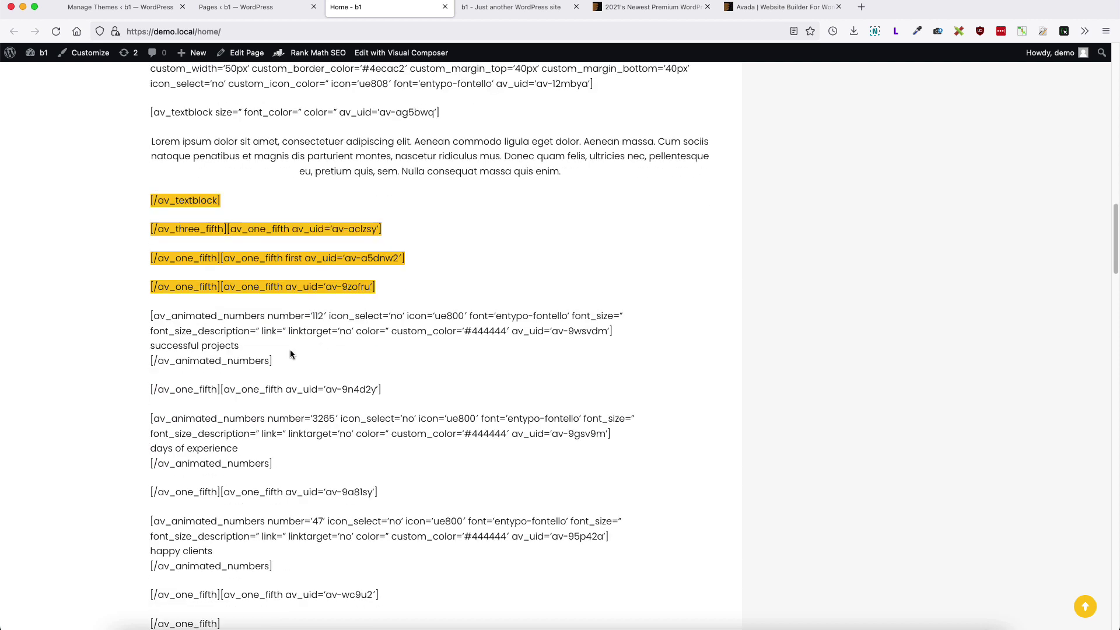
{"action": "left_click_drag", "start_coordinate": [293, 371], "coordinate": [279, 303]}
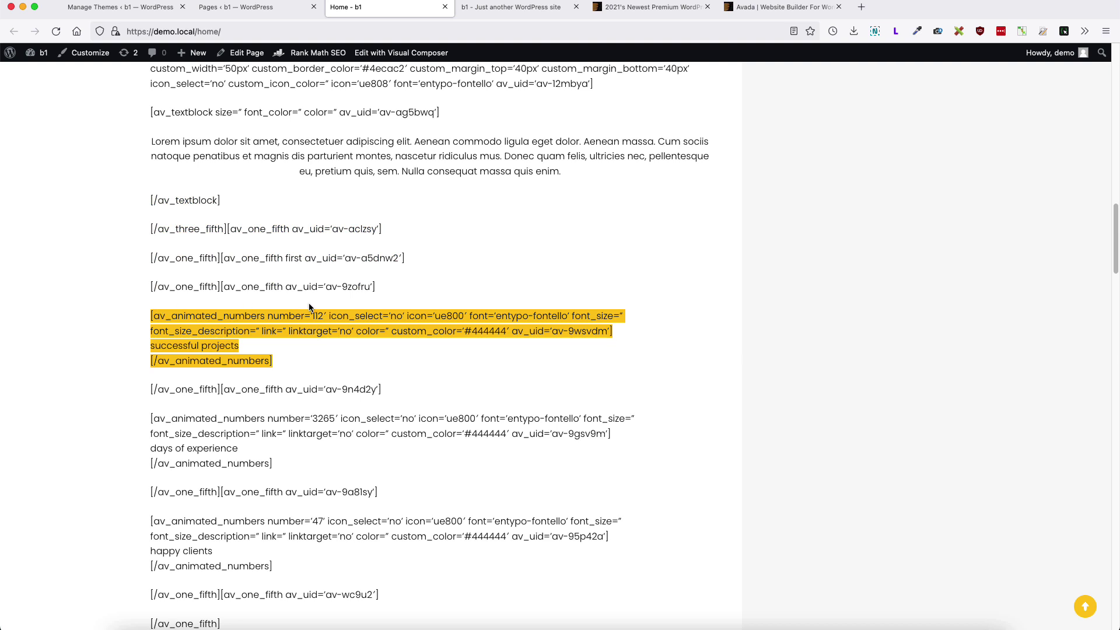
Step: Reactivate the Enfold theme and look over its portfolio items
{"action": "left_click", "coordinate": [137, 9]}
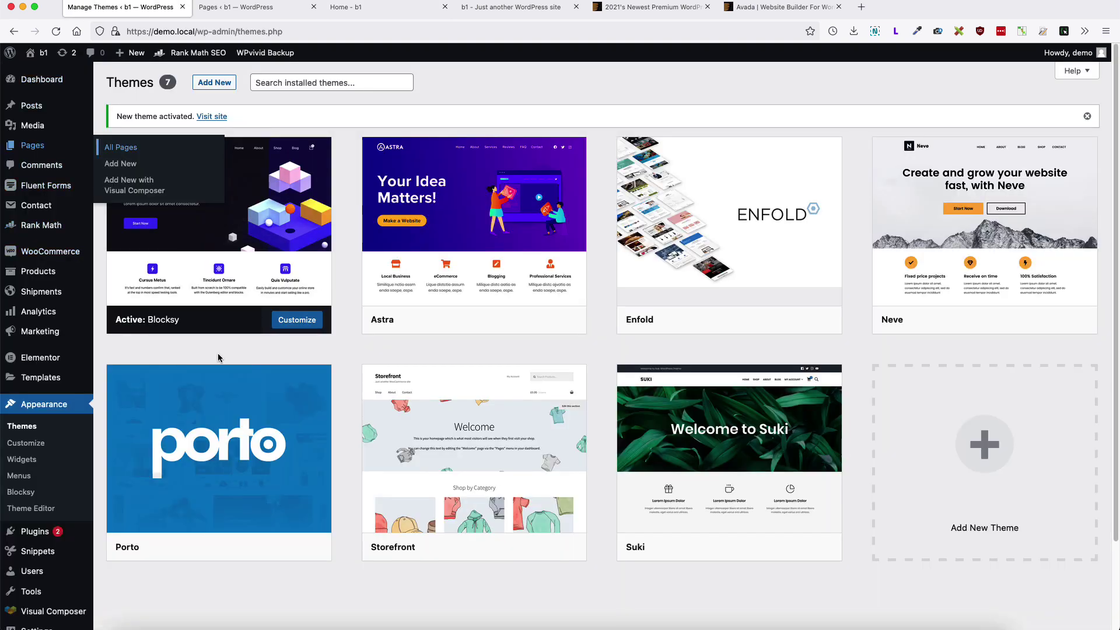
{"action": "left_click", "coordinate": [749, 320]}
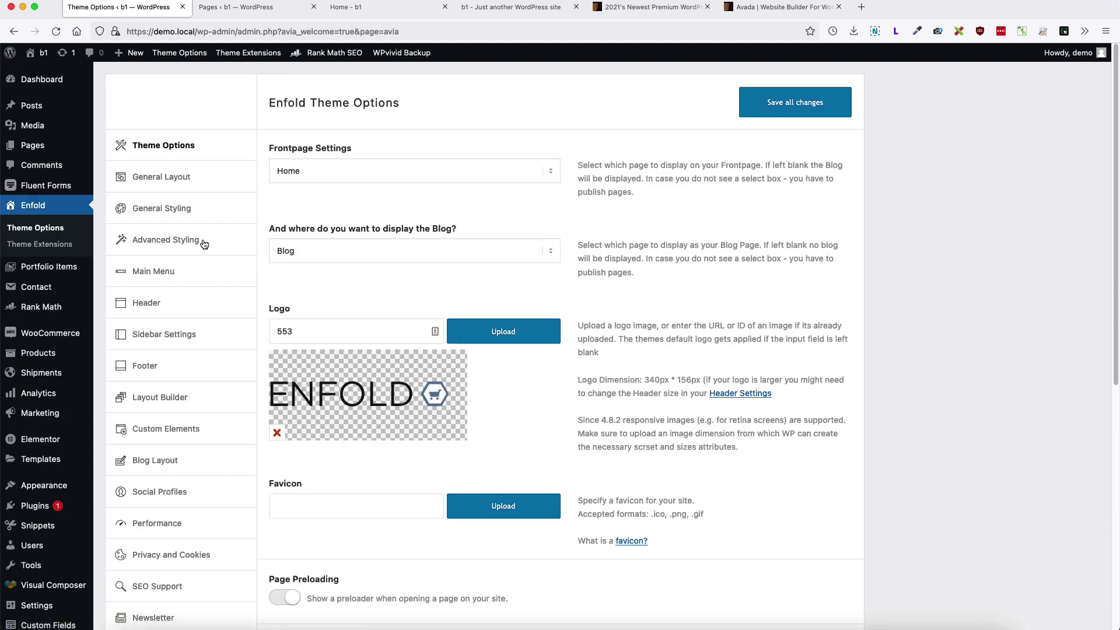
{"action": "mouse_move", "coordinate": [53, 269]}
{"action": "left_click", "coordinate": [134, 272]}
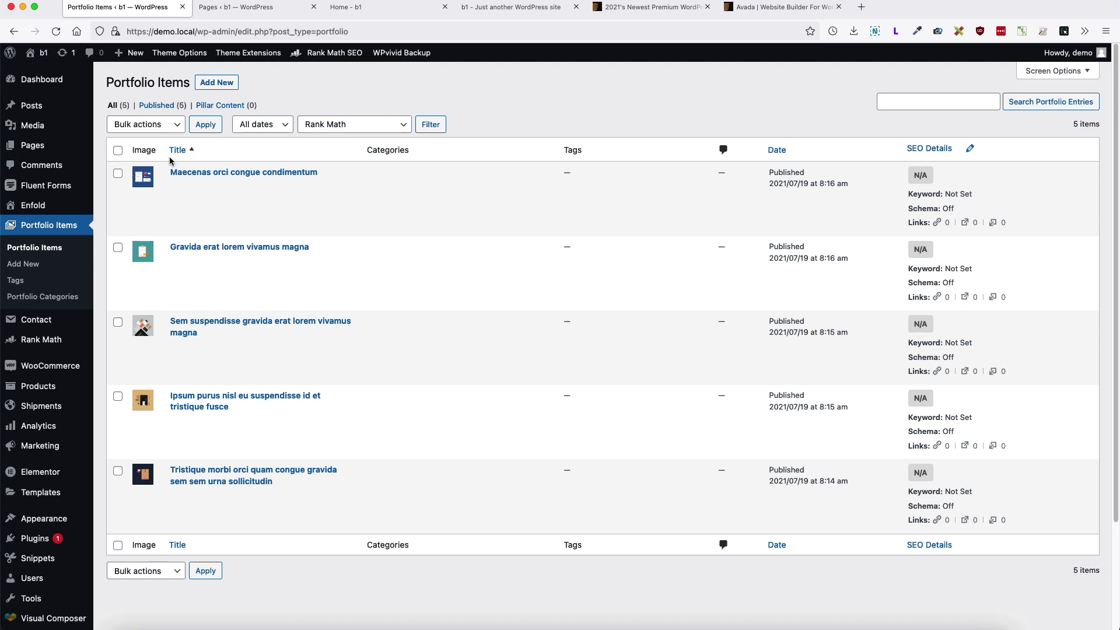
Step: Activate Blocksy again from the installed themes list
{"action": "mouse_move", "coordinate": [46, 341]}
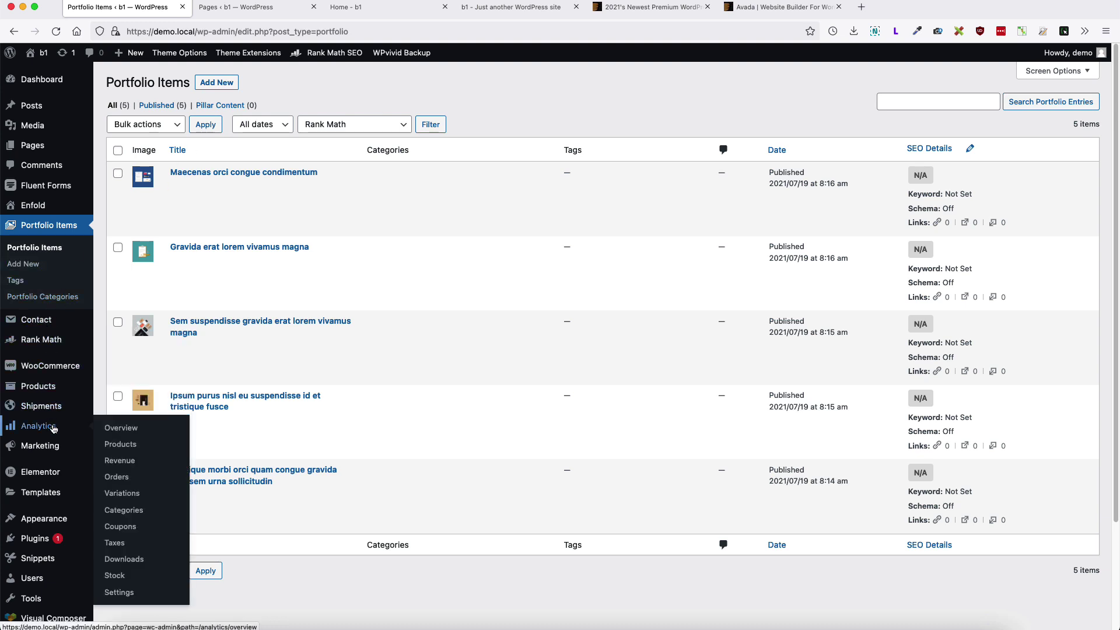
{"action": "left_click", "coordinate": [115, 517]}
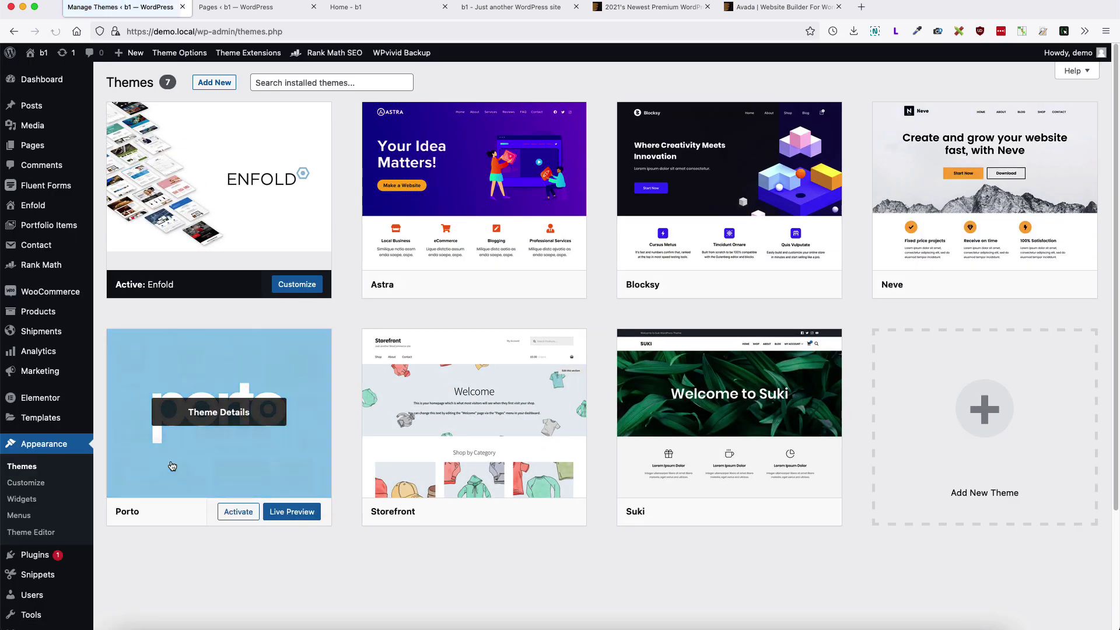
{"action": "left_click", "coordinate": [750, 286]}
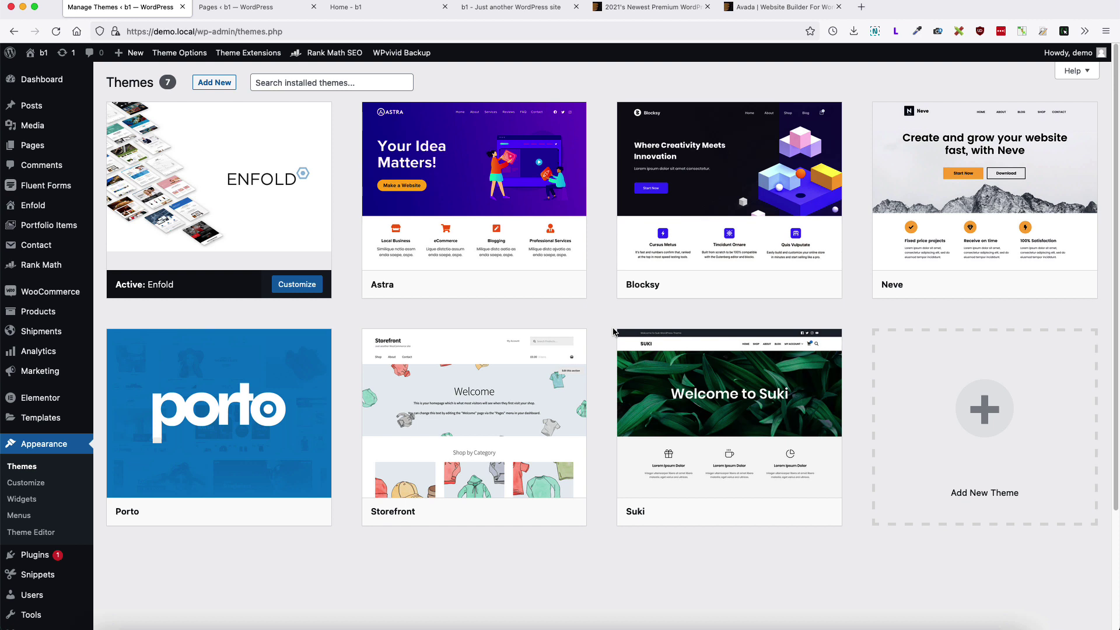
{"action": "mouse_move", "coordinate": [694, 231]}
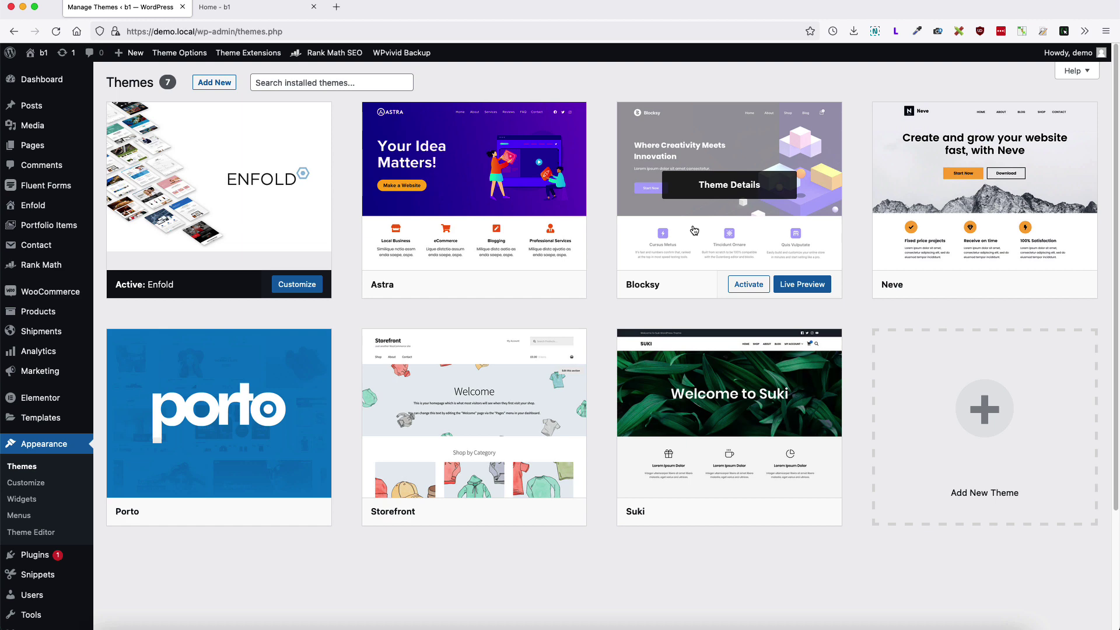
{"action": "scroll", "coordinate": [284, 578], "scroll_direction": "down", "scroll_amount": 3}
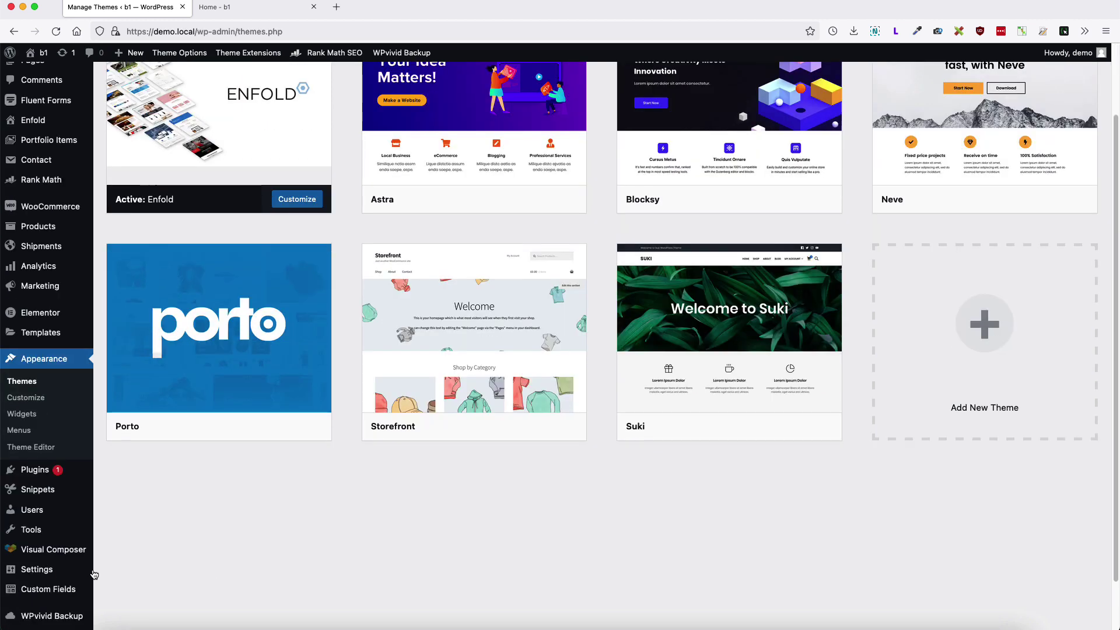
Step: Clear 'Discourage search engines from indexing this site' in Settings > Reading and save
{"action": "mouse_move", "coordinate": [51, 571]}
{"action": "left_click", "coordinate": [127, 518]}
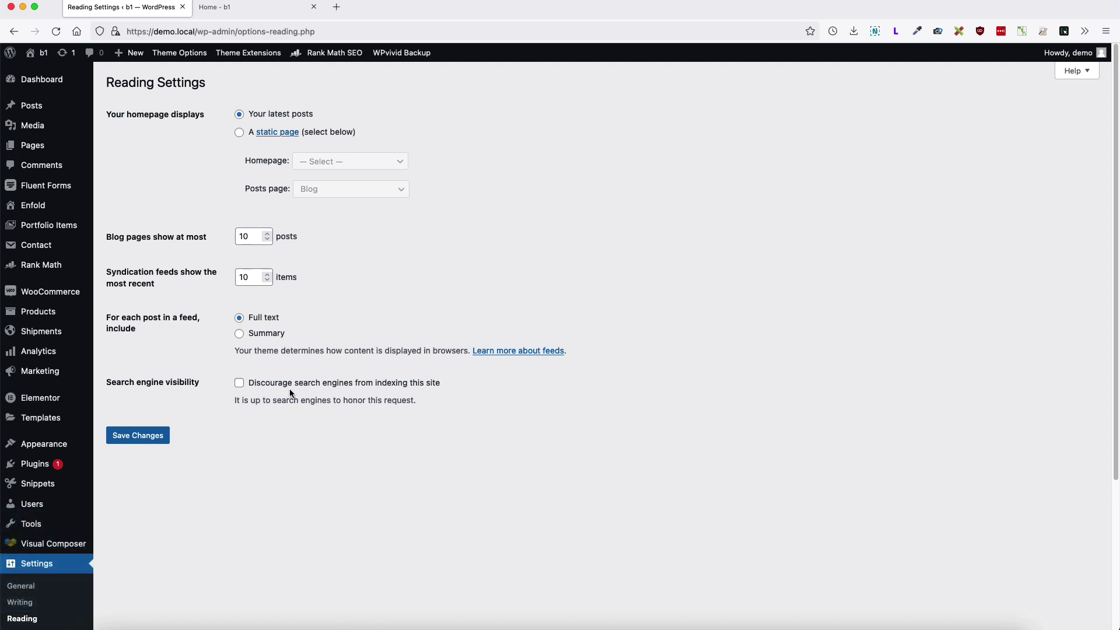
{"action": "left_click", "coordinate": [239, 383]}
{"action": "left_click", "coordinate": [153, 437]}
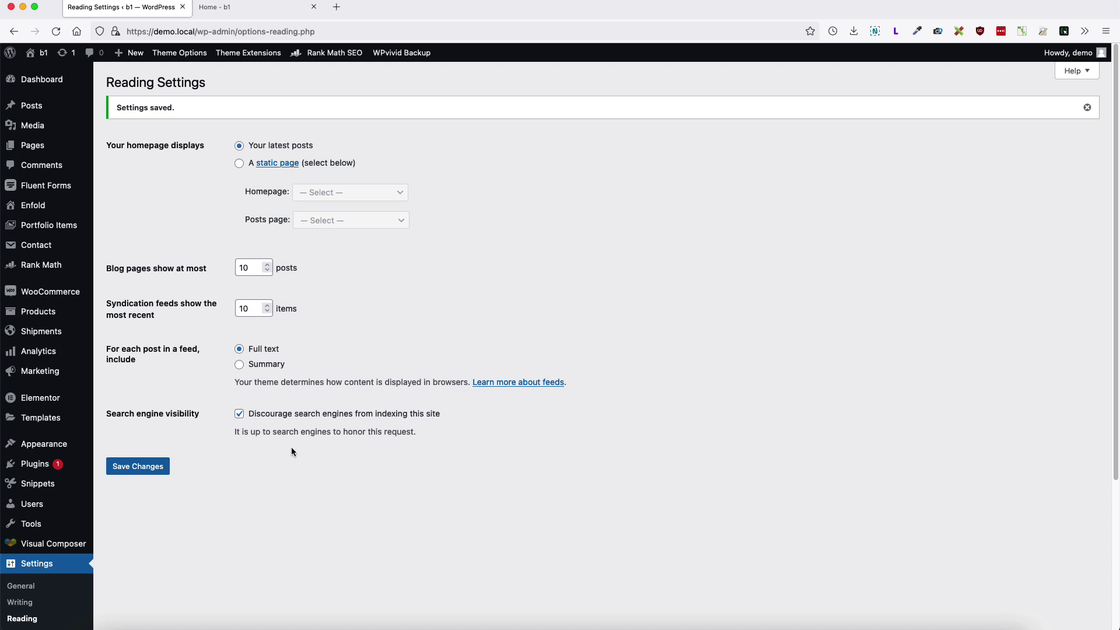
{"action": "left_click", "coordinate": [239, 415]}
{"action": "left_click", "coordinate": [240, 418]}
{"action": "left_click", "coordinate": [141, 474]}
{"action": "scroll", "coordinate": [664, 265], "scroll_direction": "down", "scroll_amount": 5}
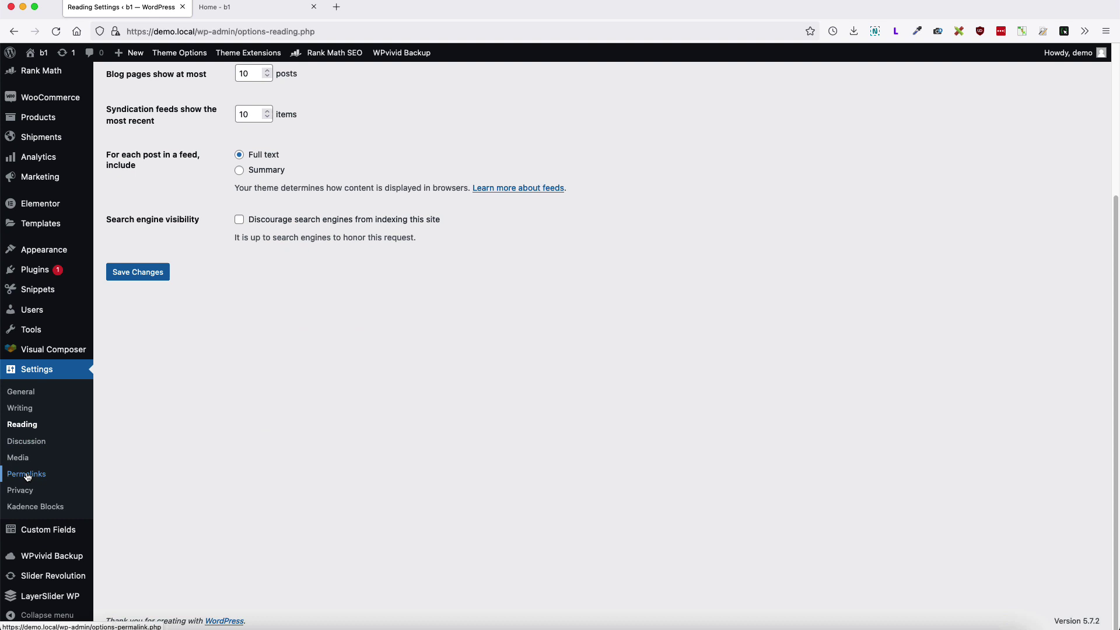
Step: Compare Plain and Day and name permalinks, leaving Post name (/%postname%/) selected
{"action": "left_click", "coordinate": [21, 474]}
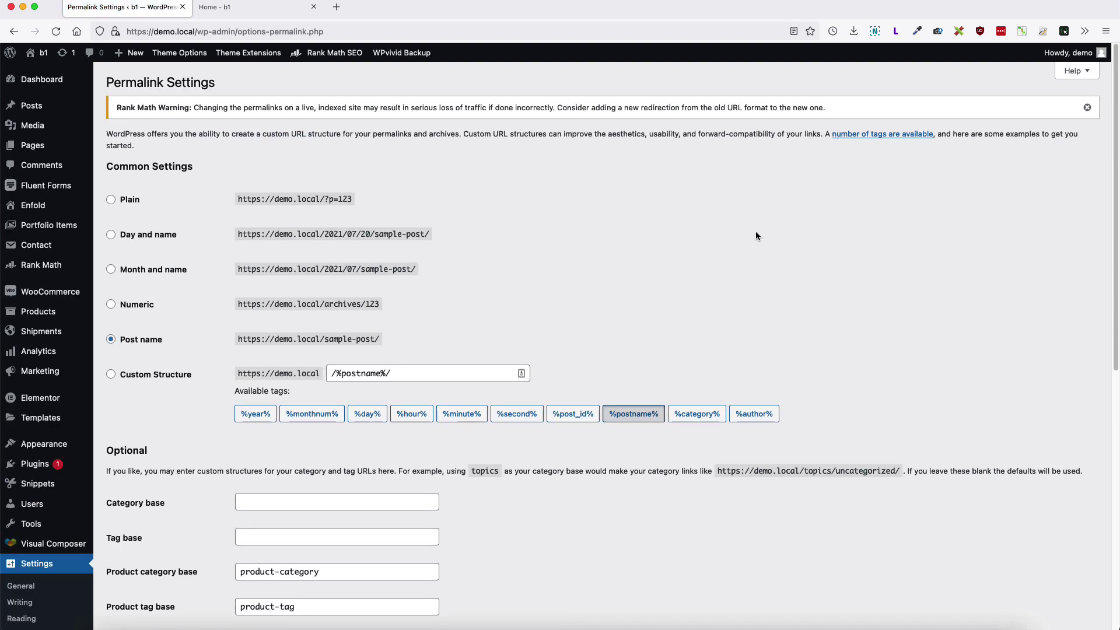
{"action": "left_click", "coordinate": [111, 201]}
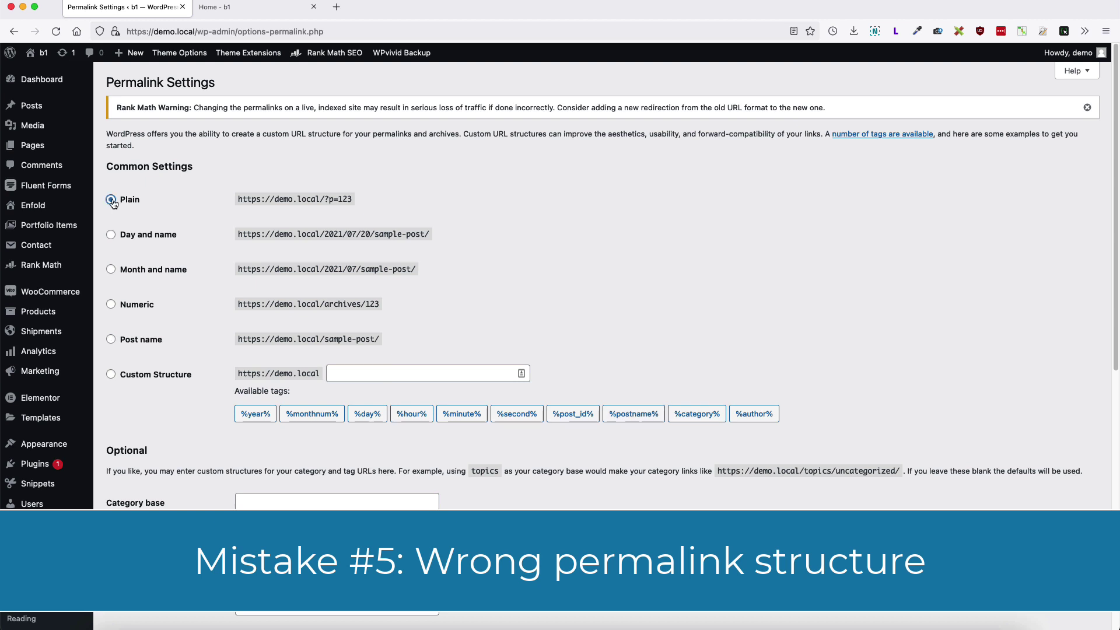
{"action": "left_click", "coordinate": [111, 235]}
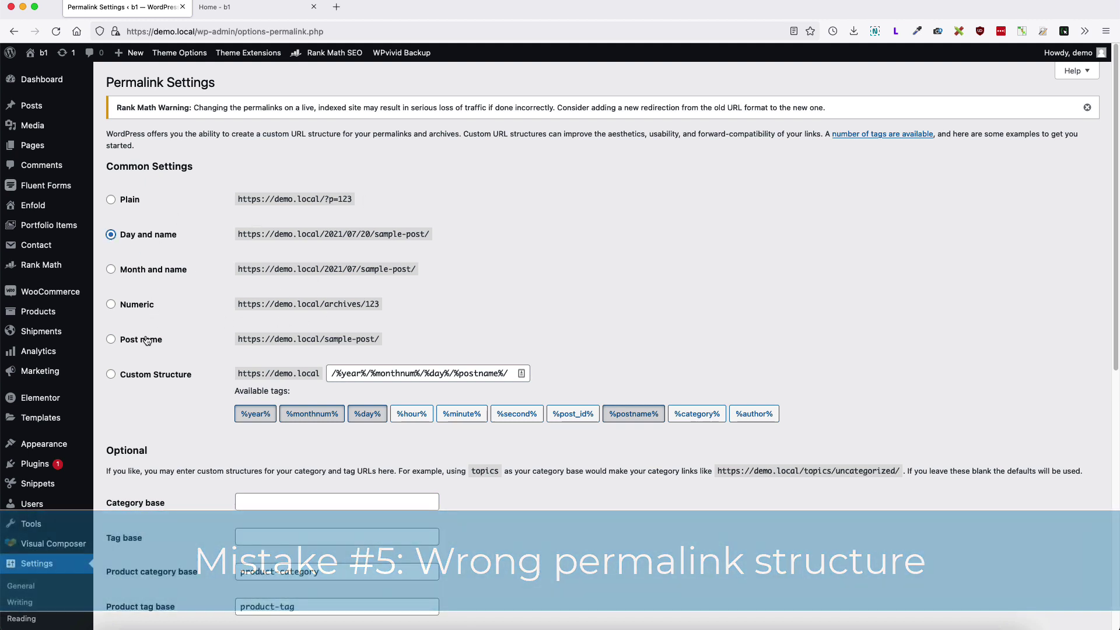
{"action": "left_click", "coordinate": [111, 341]}
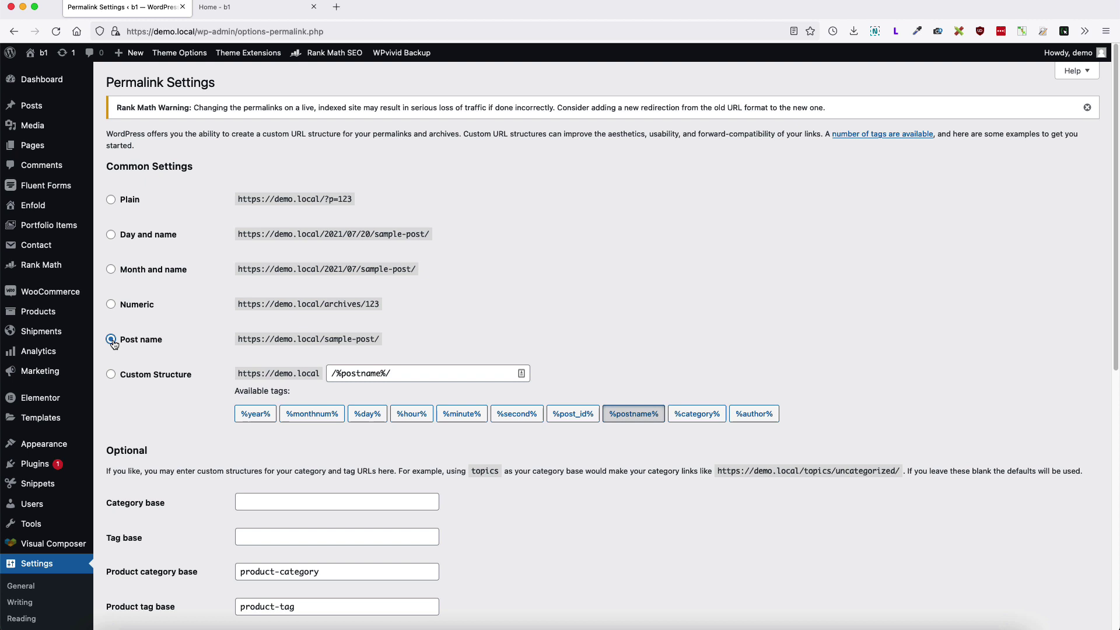
{"action": "scroll", "coordinate": [750, 370], "scroll_direction": "down", "scroll_amount": 2}
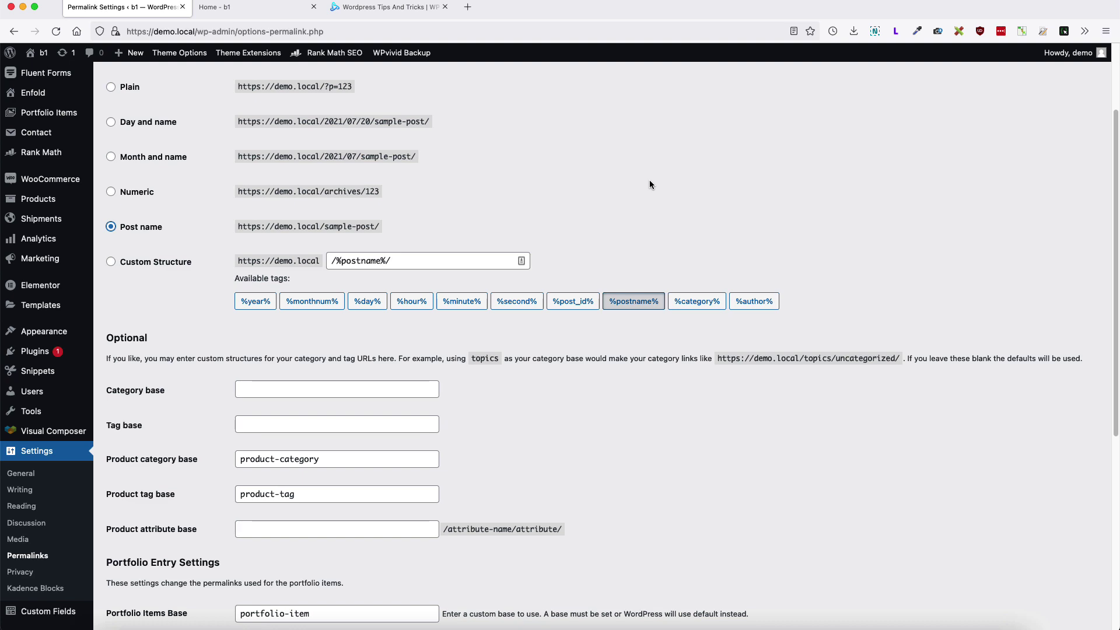
Step: Switch to wpsimplehacks.com and view the 'How to Customize Woocommerce Checkout page? 28 useful hacks' post
{"action": "key", "text": "super+3"}
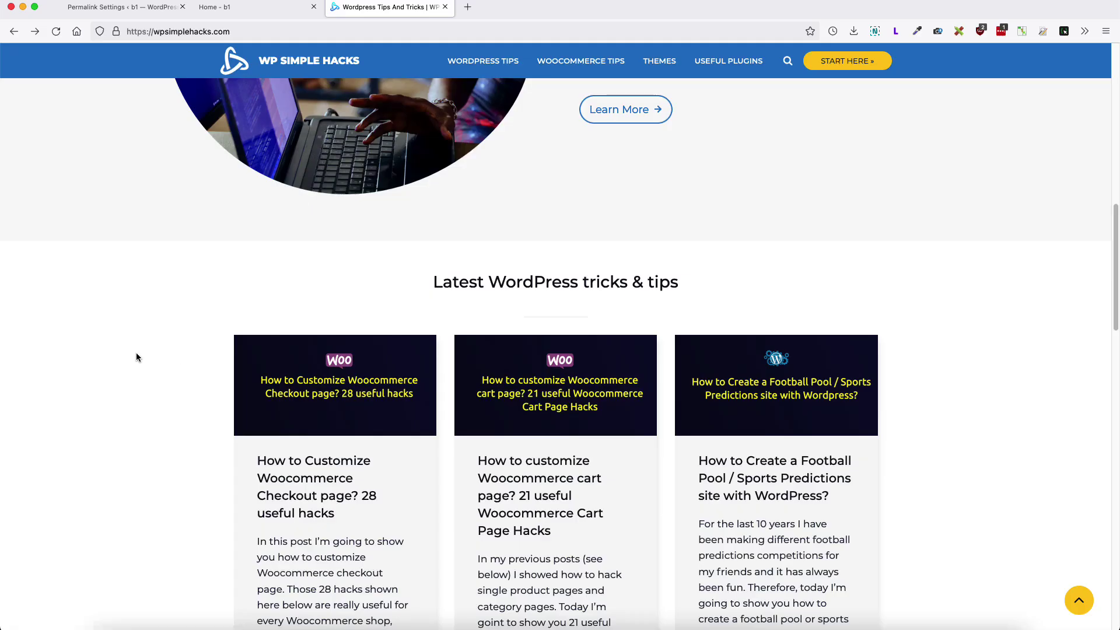
{"action": "scroll", "coordinate": [137, 355], "scroll_direction": "down", "scroll_amount": 1}
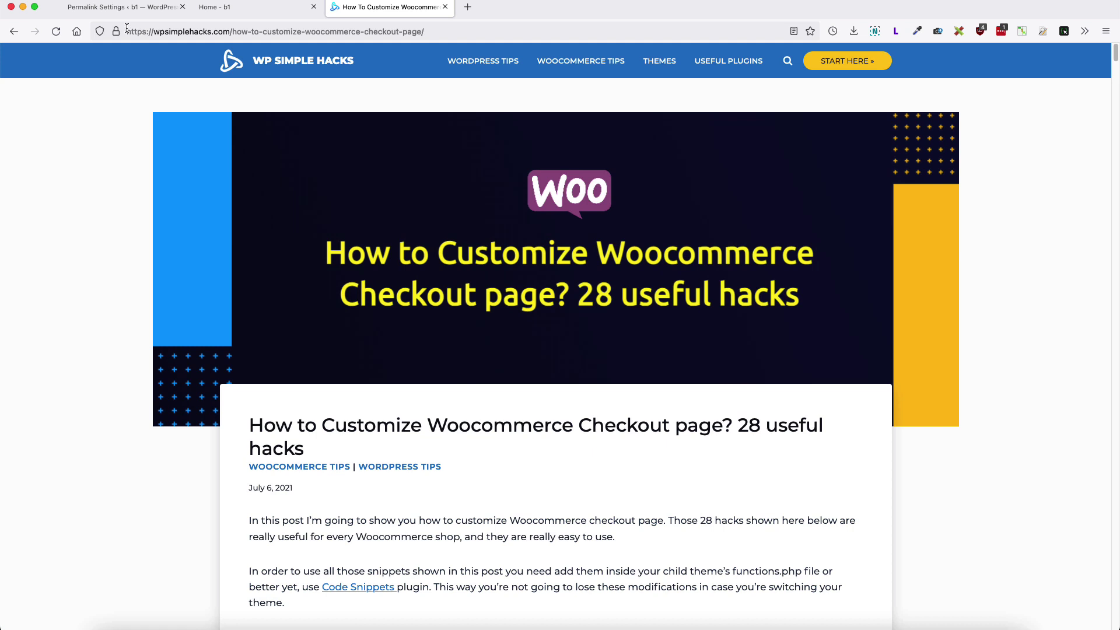
Step: Open the 'Best WordPress themes' page from Pages > All Pages in the editor
{"action": "left_click", "coordinate": [119, 9]}
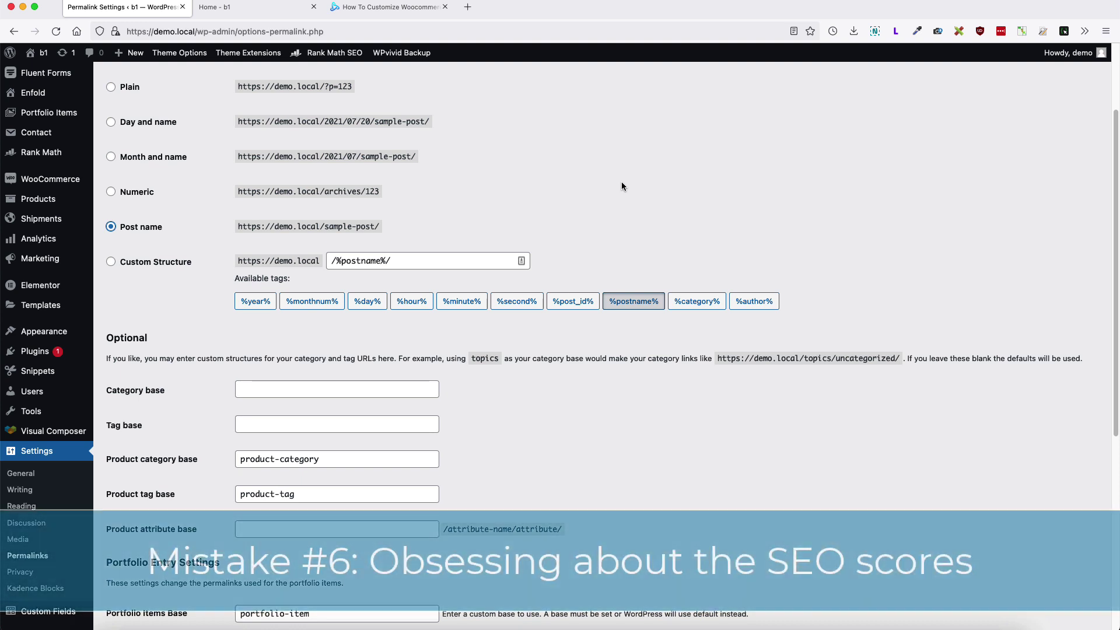
{"action": "scroll", "coordinate": [626, 198], "scroll_direction": "up", "scroll_amount": 3}
{"action": "mouse_move", "coordinate": [58, 146]}
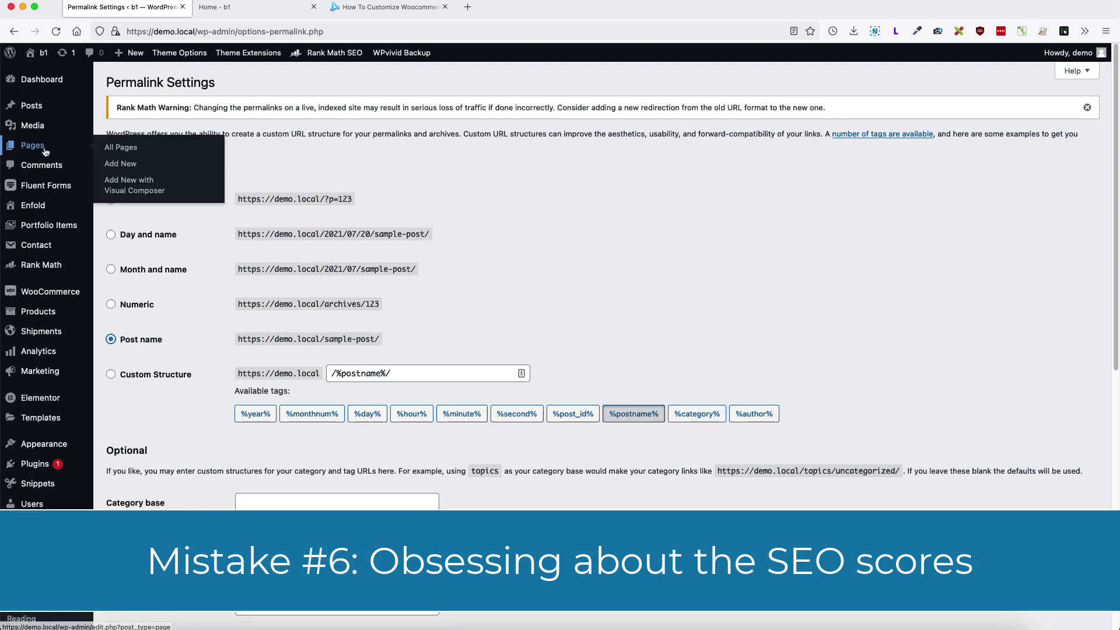
{"action": "left_click", "coordinate": [145, 151]}
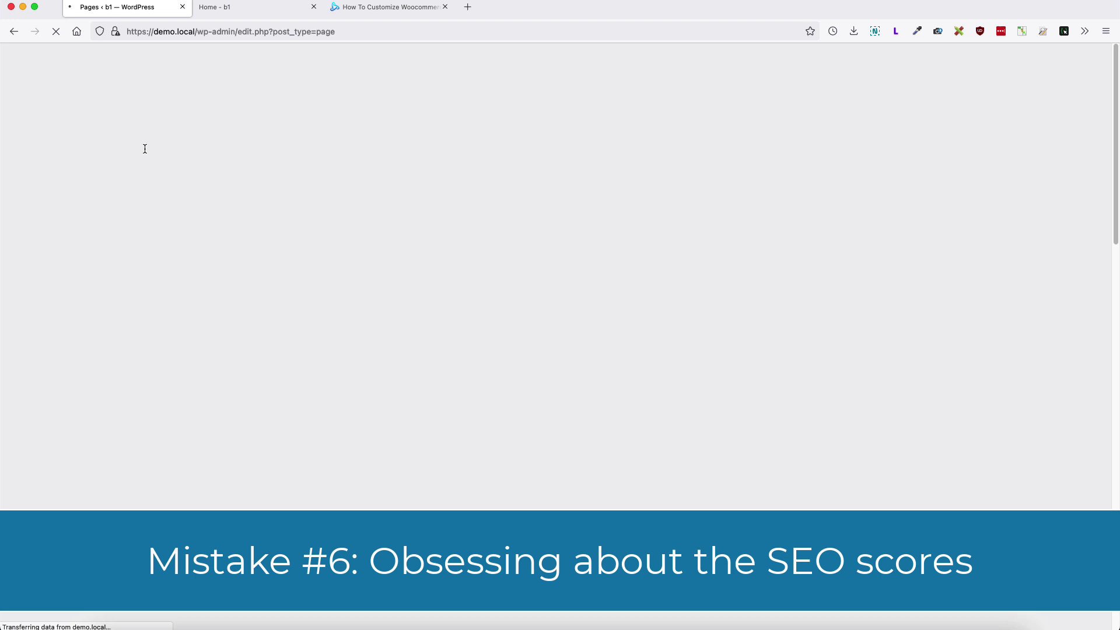
{"action": "scroll", "coordinate": [282, 298], "scroll_direction": "down", "scroll_amount": 3}
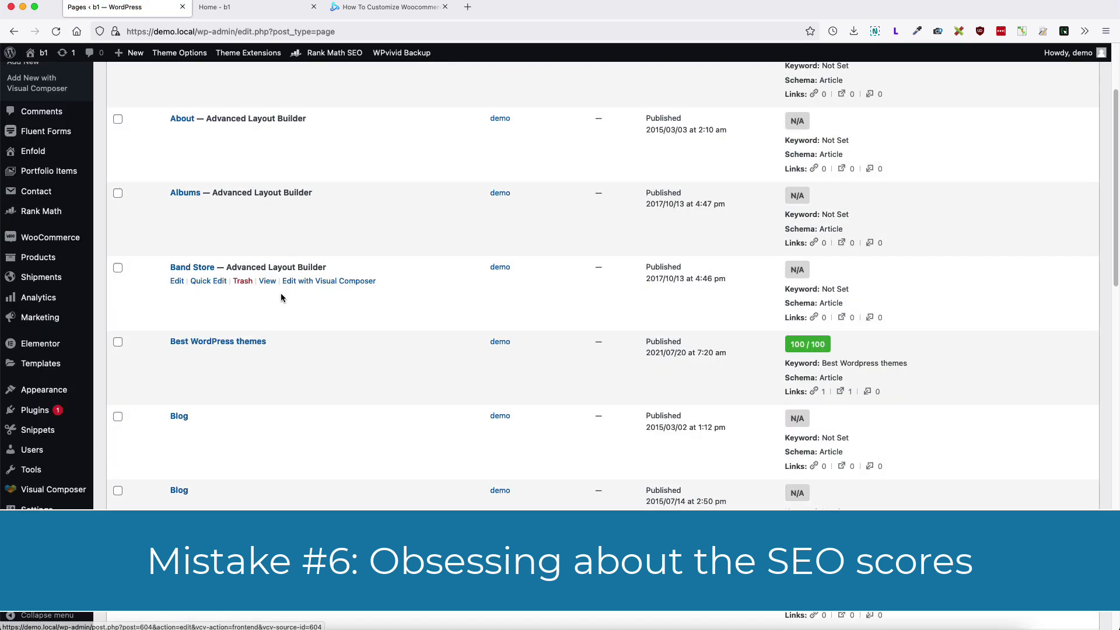
{"action": "left_click", "coordinate": [212, 344]}
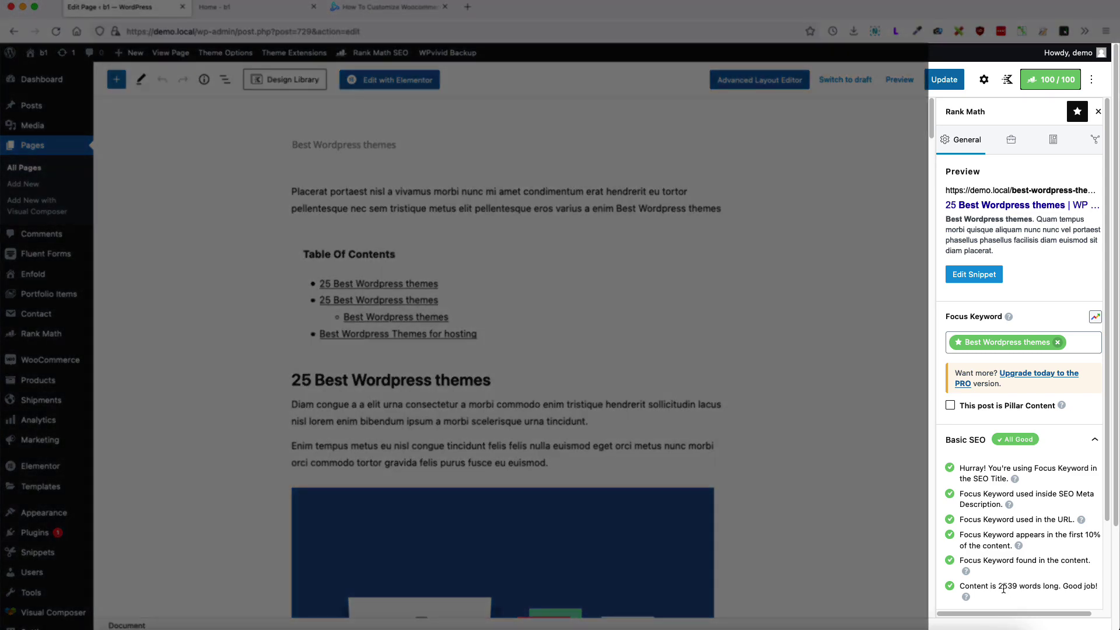
Step: Highlight the 2539 word count and the opening placeholder paragraphs
{"action": "left_click_drag", "start_coordinate": [998, 586], "coordinate": [1019, 585]}
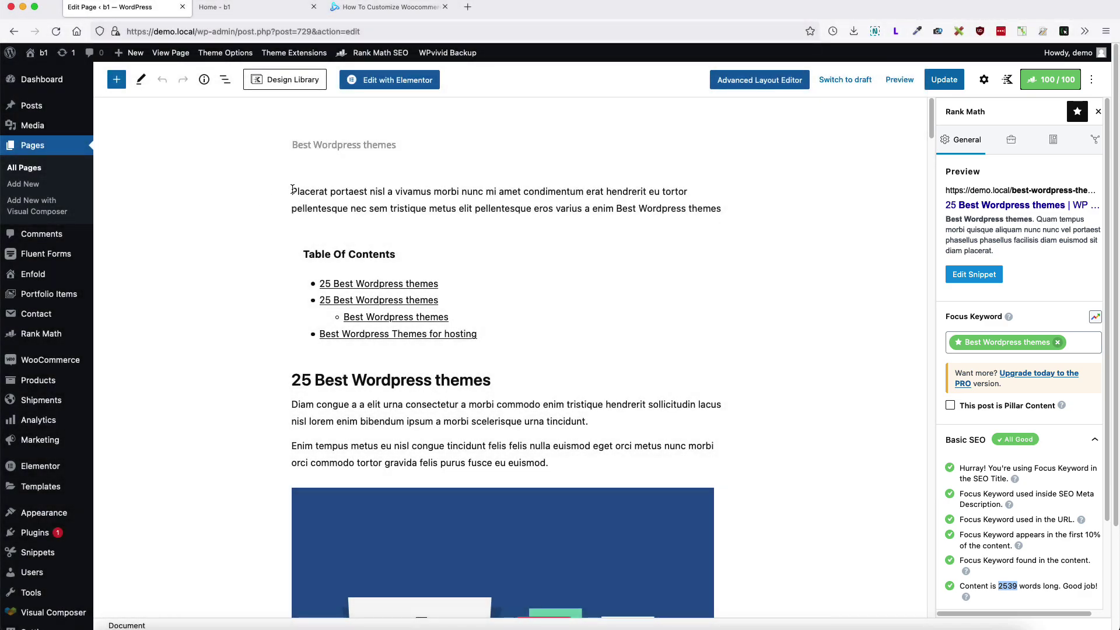
{"action": "left_click_drag", "start_coordinate": [292, 191], "coordinate": [741, 212]}
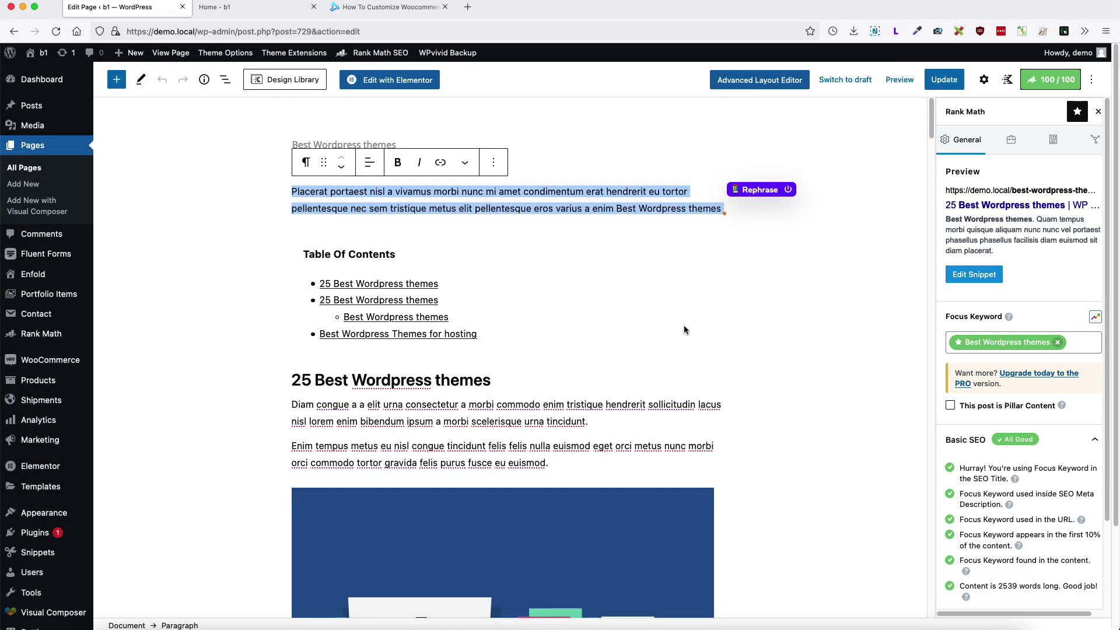
{"action": "scroll", "coordinate": [684, 324], "scroll_direction": "down", "scroll_amount": 10}
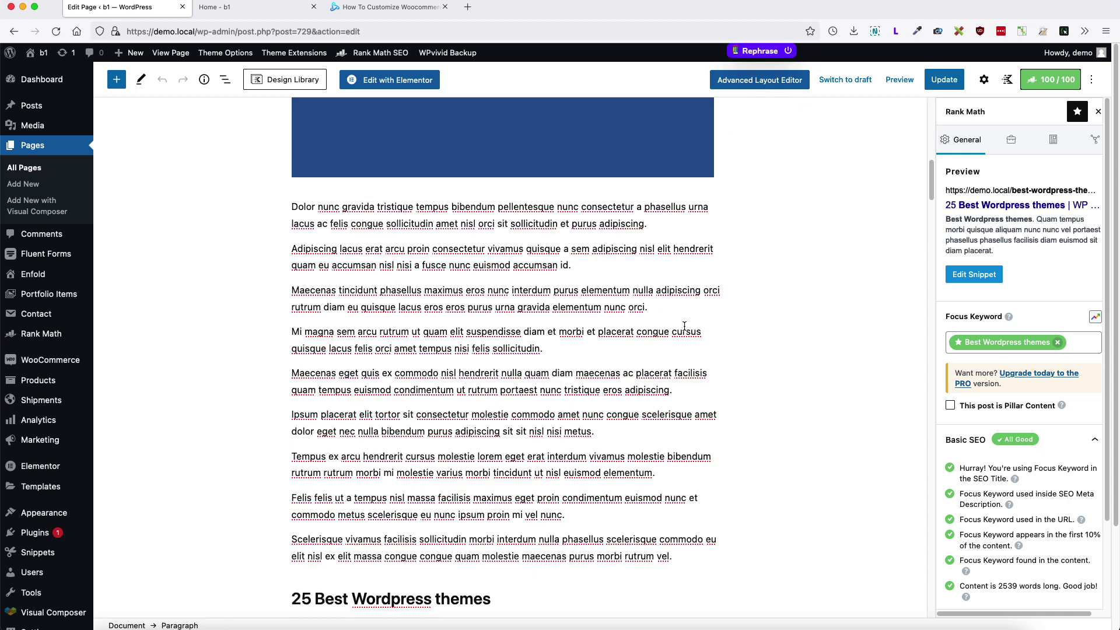
{"action": "scroll", "coordinate": [684, 325], "scroll_direction": "down", "scroll_amount": 5}
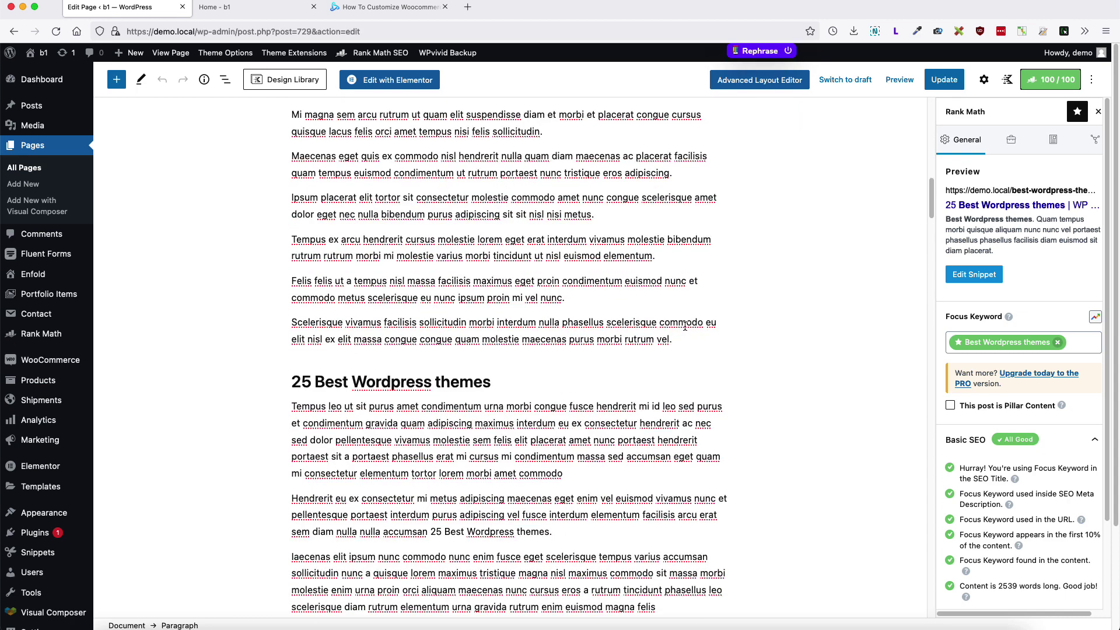
{"action": "left_click_drag", "start_coordinate": [492, 383], "coordinate": [317, 382]}
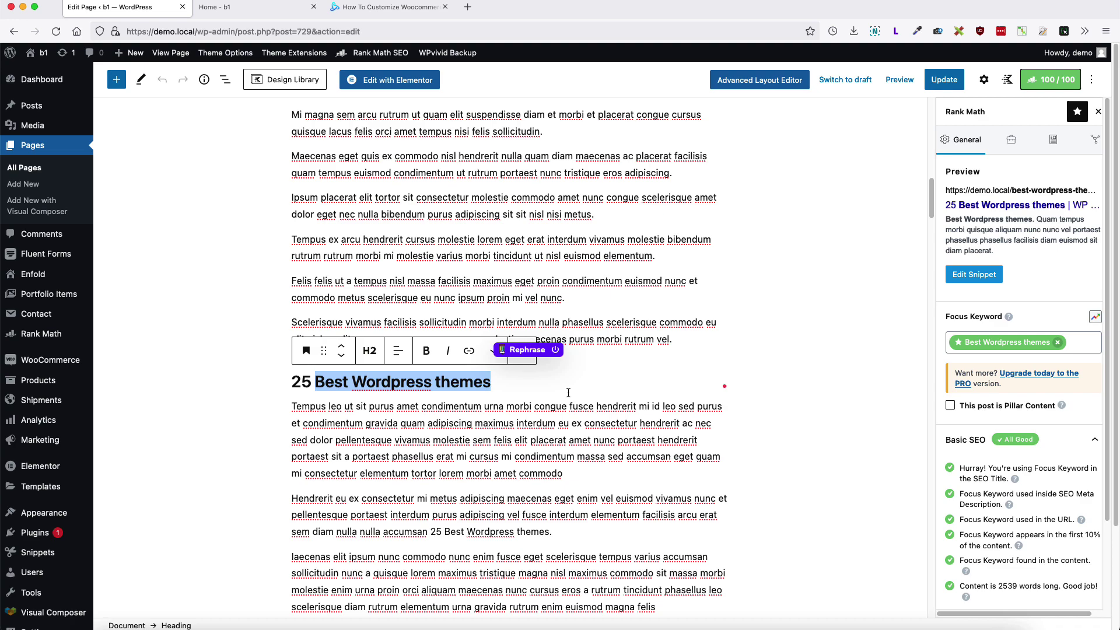
Step: Scroll through the keyword-filled content and highlight the repeated final paragraph
{"action": "scroll", "coordinate": [607, 387], "scroll_direction": "down", "scroll_amount": 15}
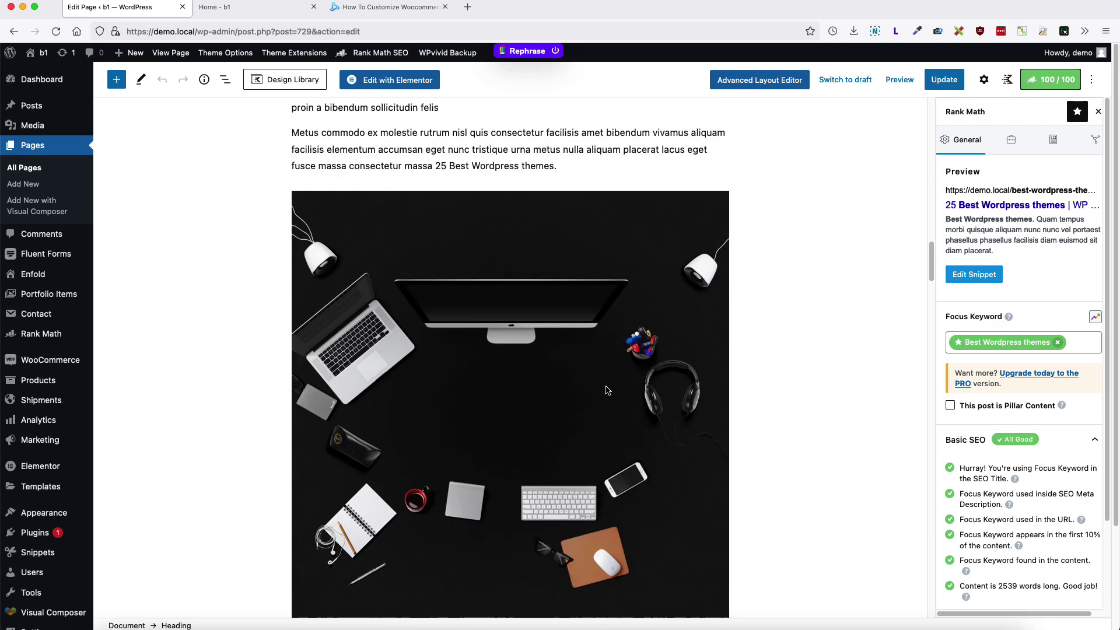
{"action": "scroll", "coordinate": [607, 387], "scroll_direction": "down", "scroll_amount": 5}
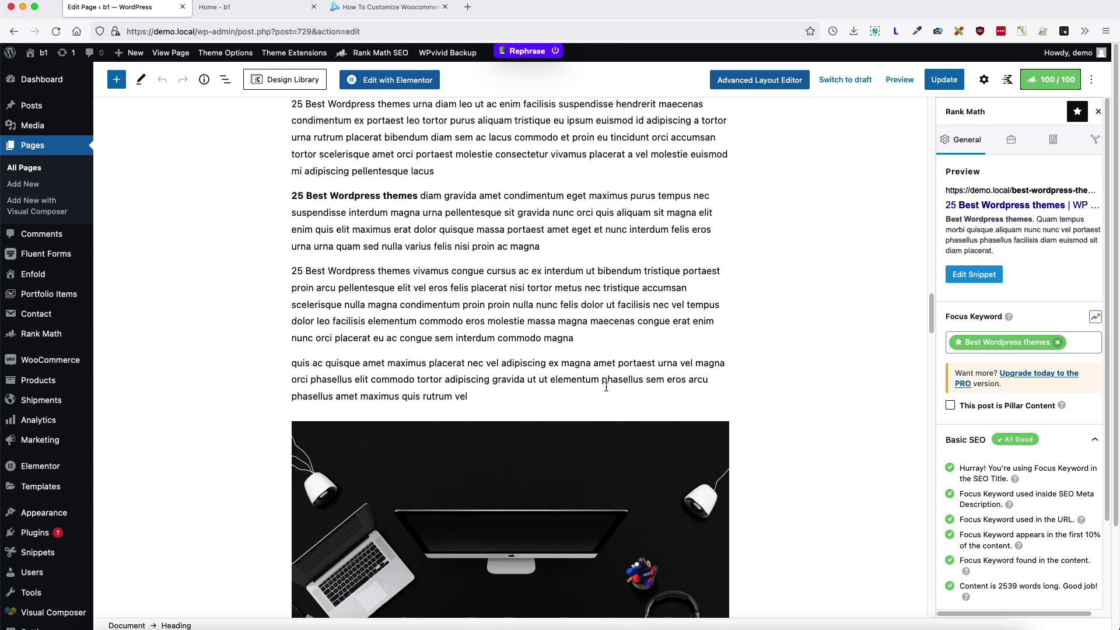
{"action": "scroll", "coordinate": [606, 387], "scroll_direction": "down", "scroll_amount": 6}
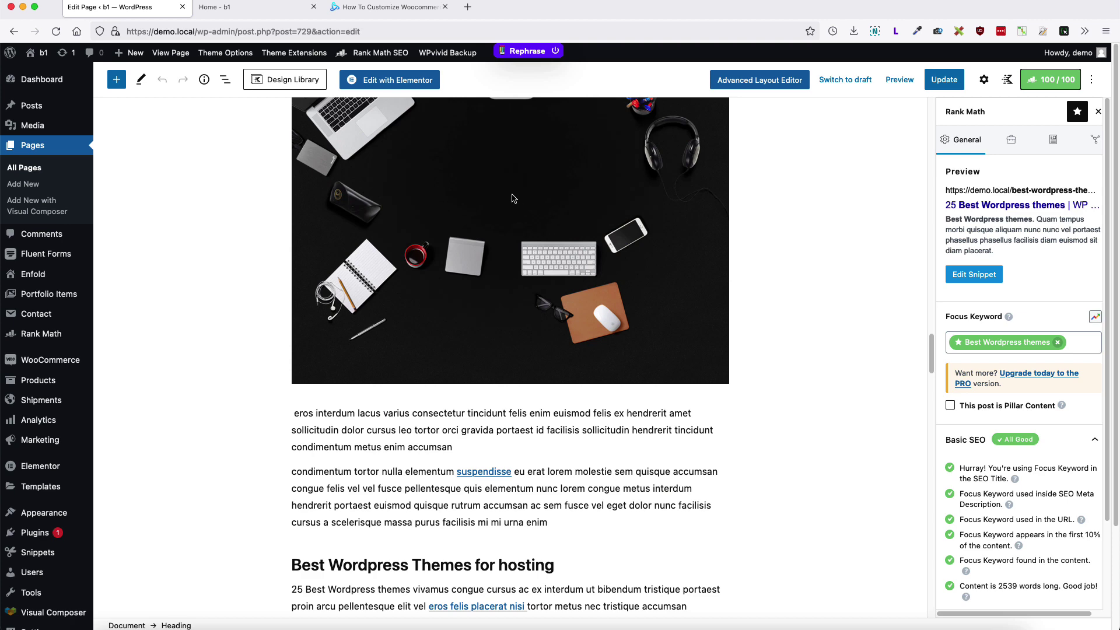
{"action": "scroll", "coordinate": [607, 391], "scroll_direction": "down", "scroll_amount": 7}
{"action": "scroll", "coordinate": [548, 471], "scroll_direction": "down", "scroll_amount": 15}
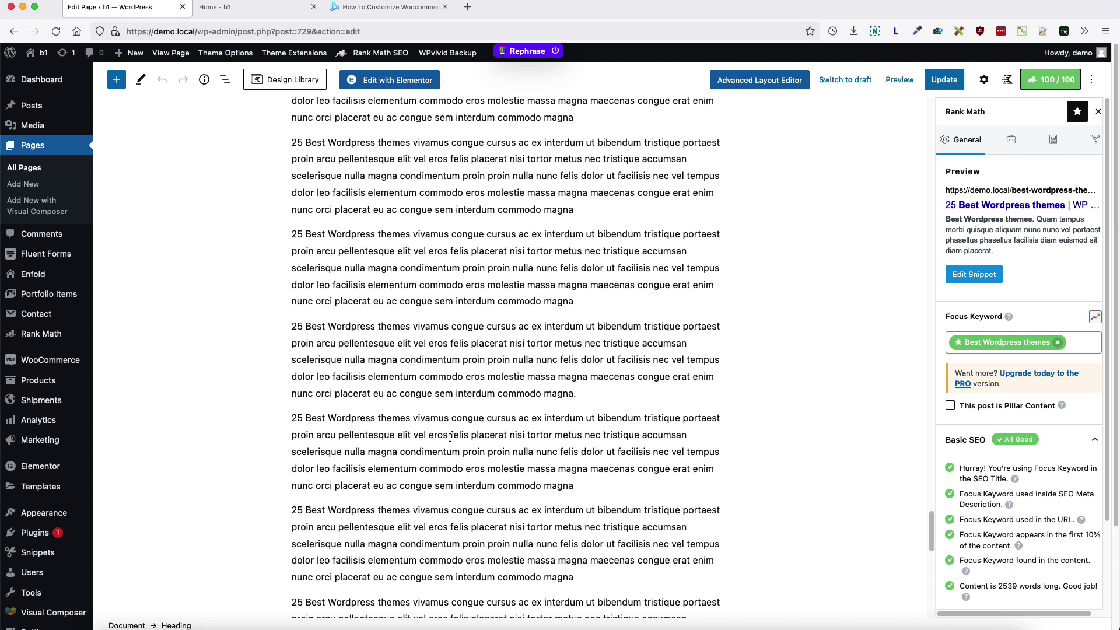
{"action": "scroll", "coordinate": [461, 435], "scroll_direction": "down", "scroll_amount": 5}
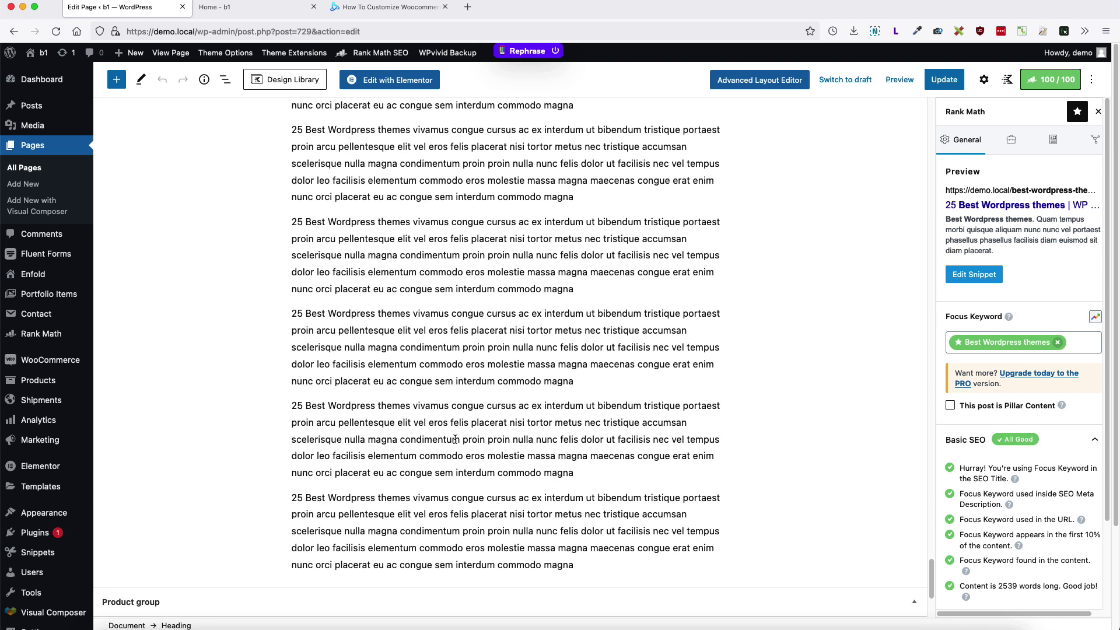
{"action": "left_click_drag", "start_coordinate": [578, 565], "coordinate": [506, 497]}
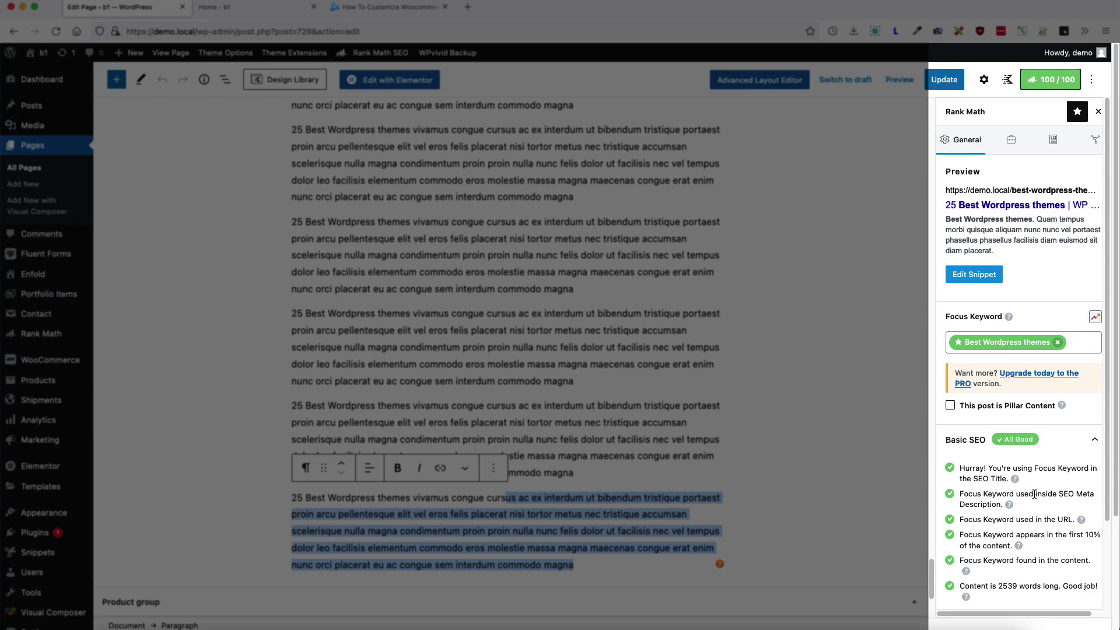
{"action": "scroll", "coordinate": [1035, 495], "scroll_direction": "down", "scroll_amount": 3}
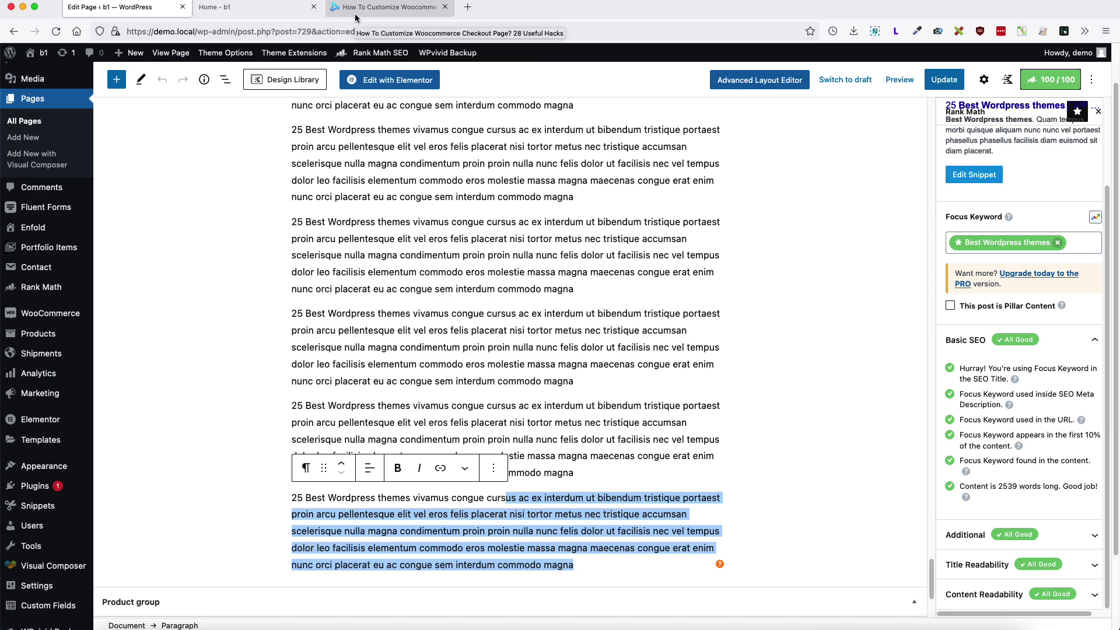
Step: In a new private window, search Google for 'woocommerce percentage badge' and accept cookies
{"action": "left_click", "coordinate": [357, 11]}
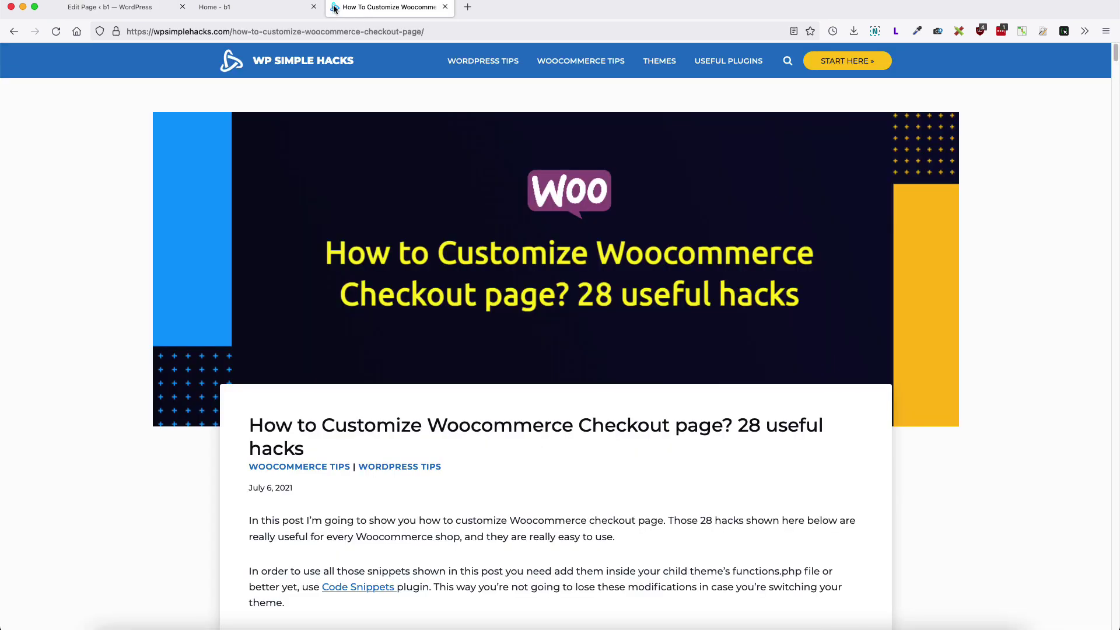
{"action": "left_click", "coordinate": [37, 6]}
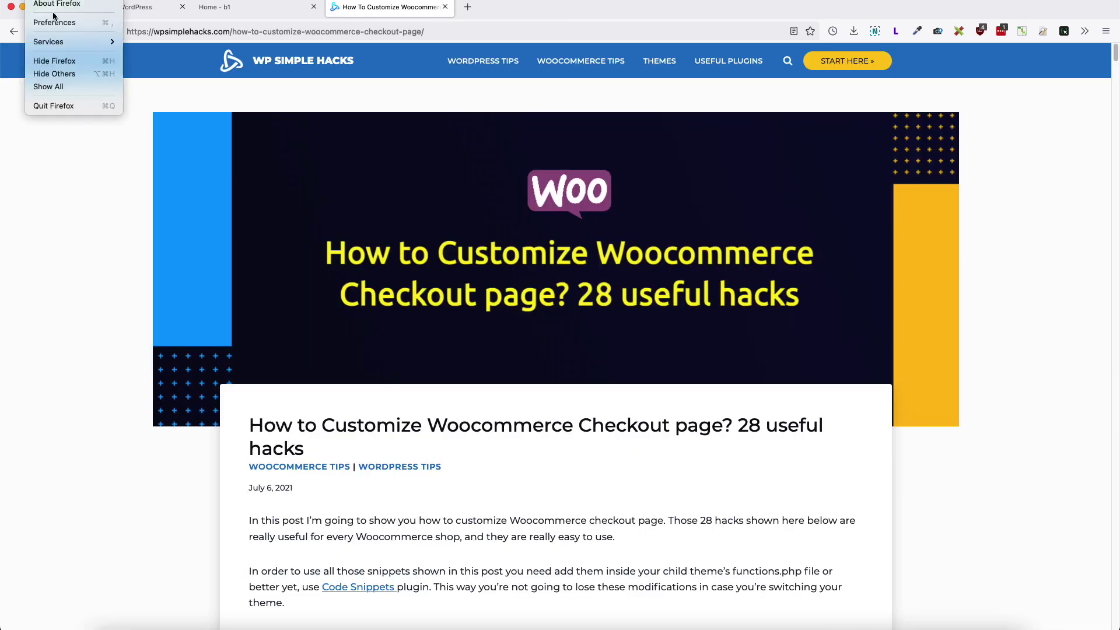
{"action": "mouse_move", "coordinate": [71, 6]}
{"action": "left_click", "coordinate": [84, 28]}
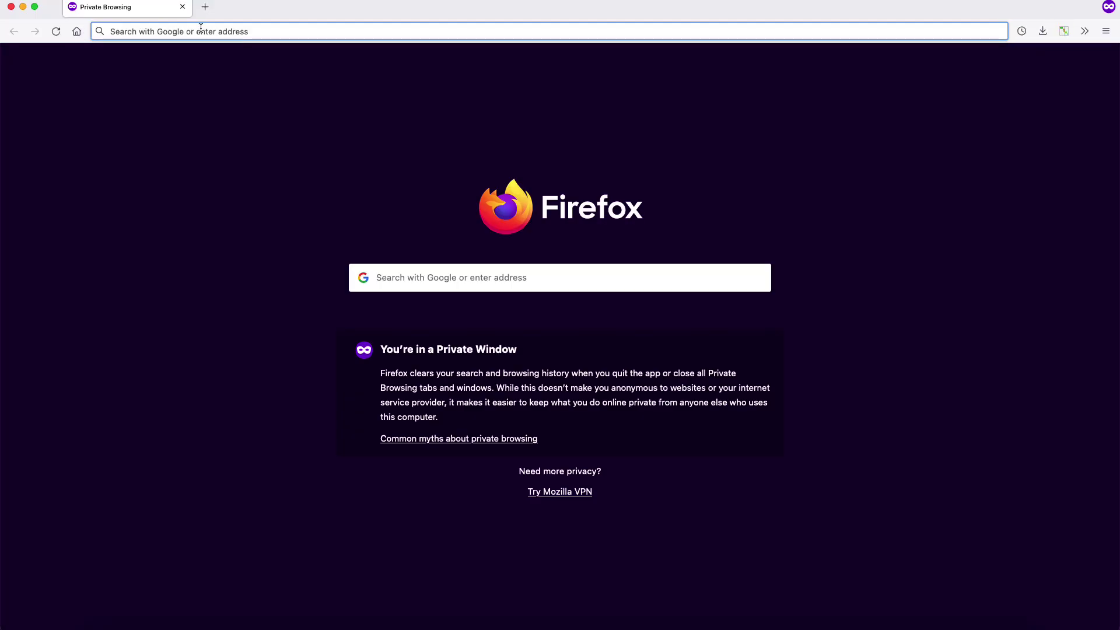
{"action": "type", "text": "wooco"}
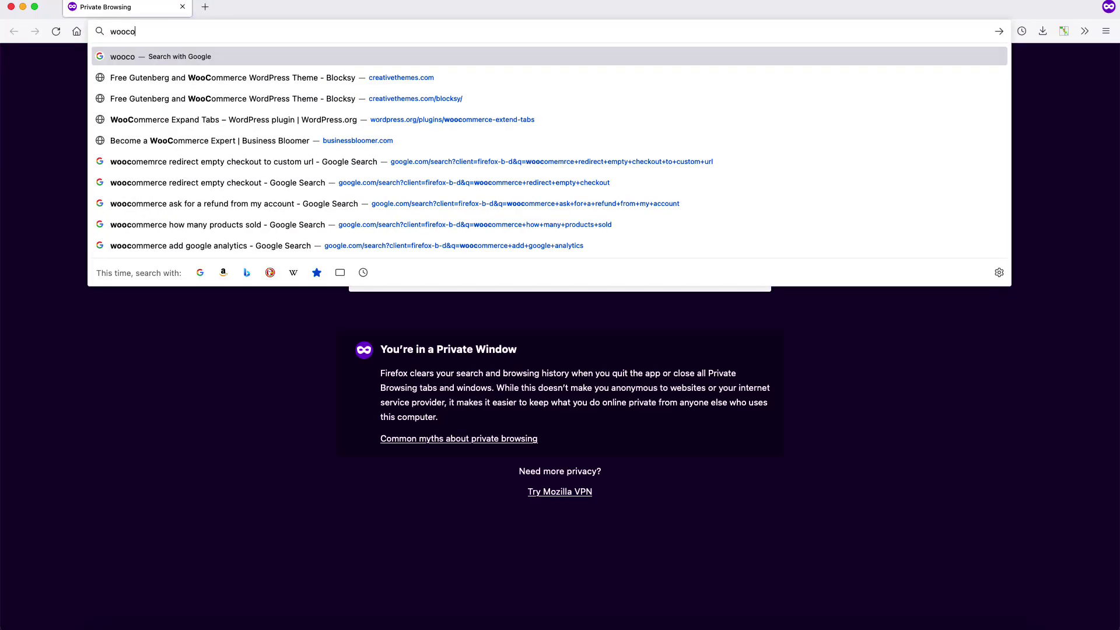
{"action": "type", "text": "mmerce percentage badge"}
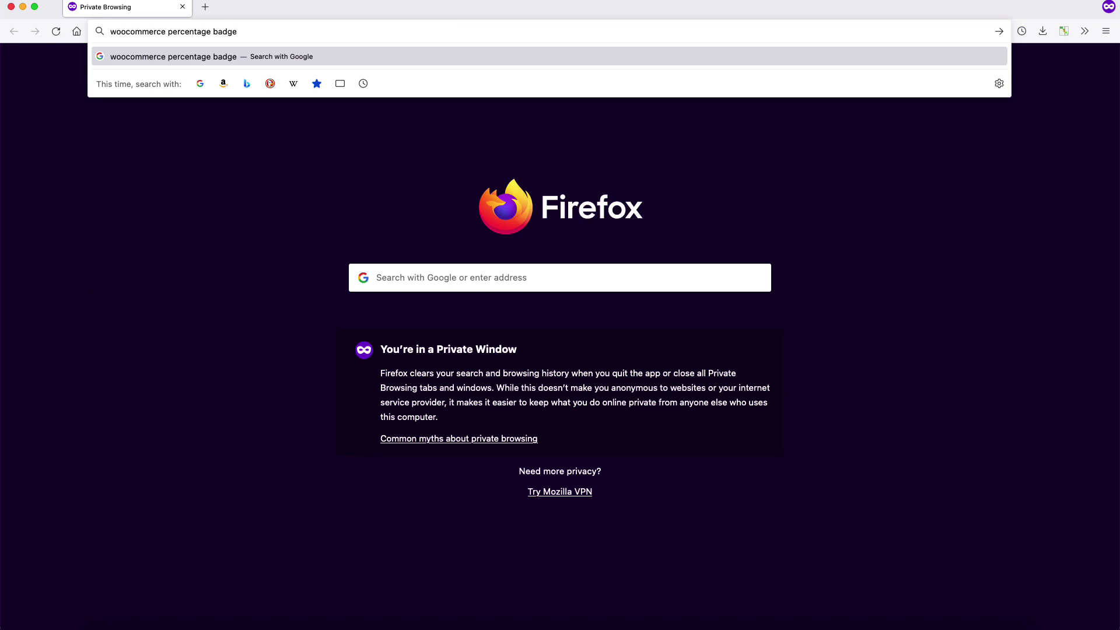
{"action": "key", "text": "Return"}
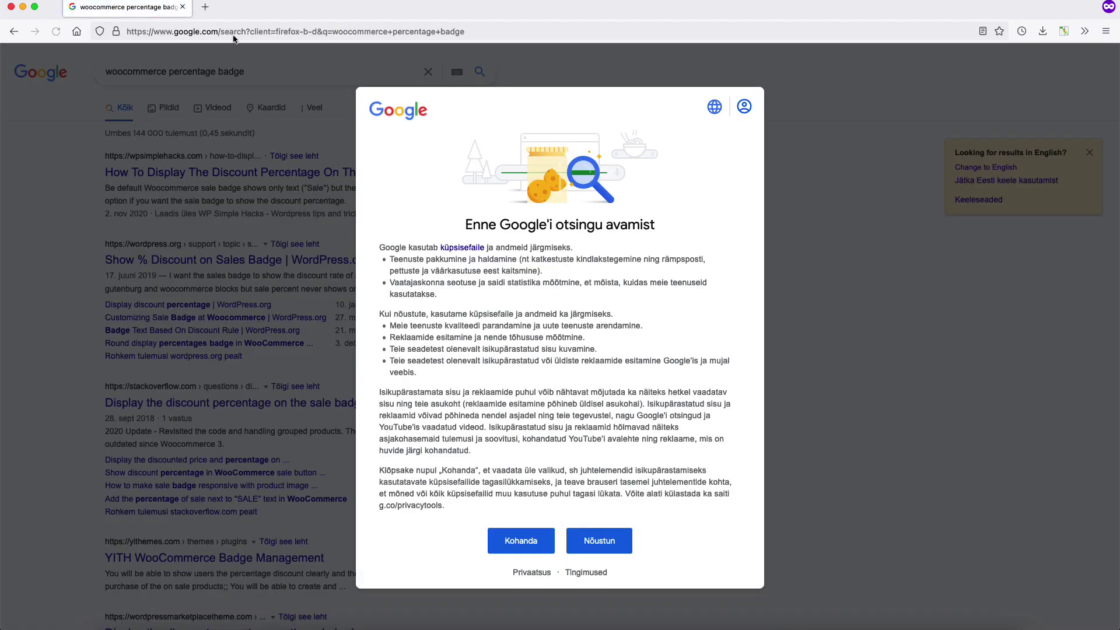
{"action": "left_click", "coordinate": [594, 543]}
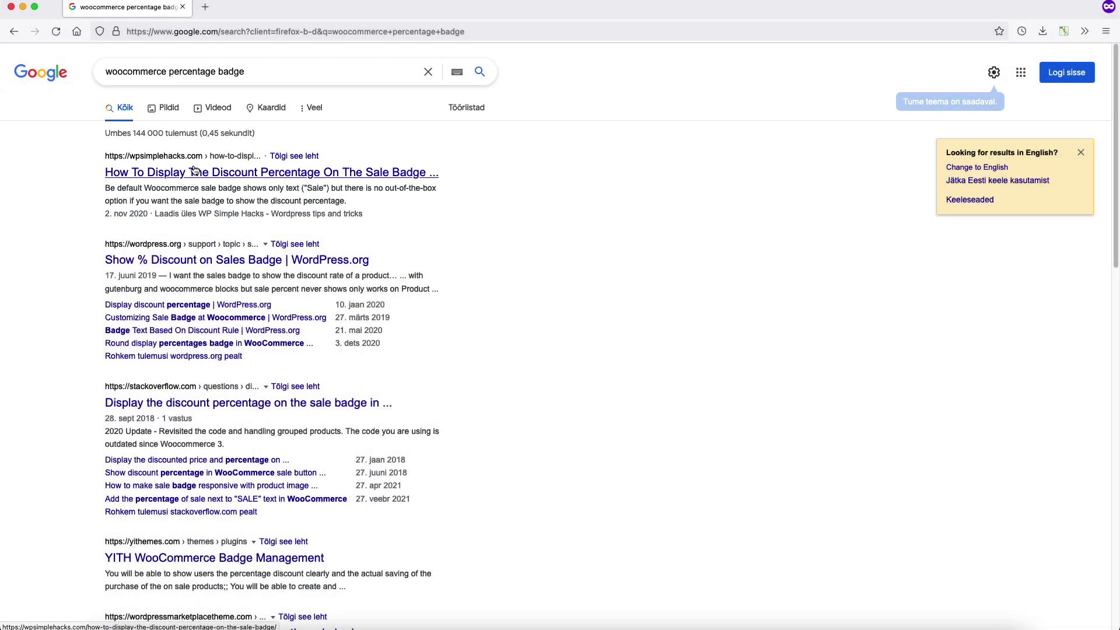
Step: Open the WP Simple Hacks discount-percentage sale badge article and scroll through its code and video
{"action": "left_click", "coordinate": [195, 172]}
{"action": "scroll", "coordinate": [775, 349], "scroll_direction": "down", "scroll_amount": 5}
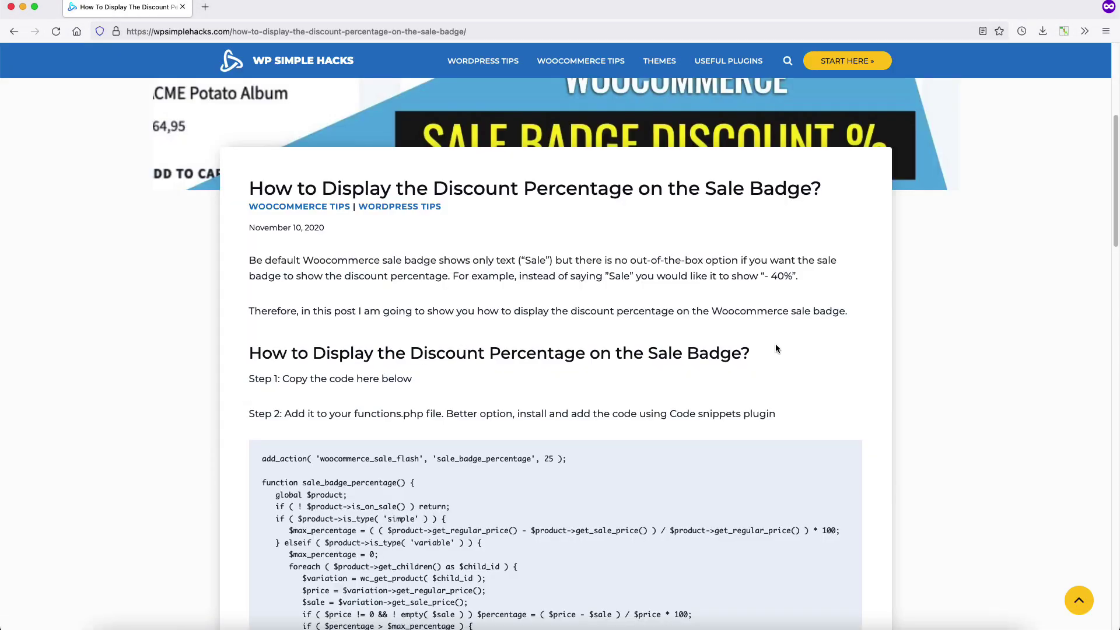
{"action": "scroll", "coordinate": [783, 350], "scroll_direction": "down", "scroll_amount": 2}
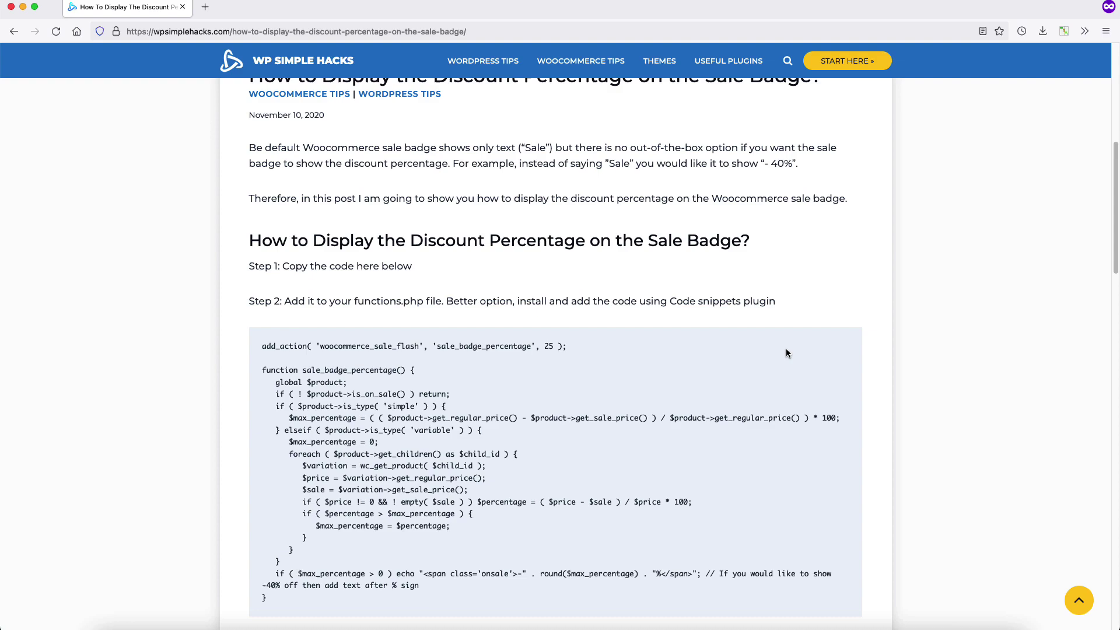
{"action": "scroll", "coordinate": [786, 348], "scroll_direction": "down", "scroll_amount": 5}
{"action": "scroll", "coordinate": [786, 348], "scroll_direction": "down", "scroll_amount": 6}
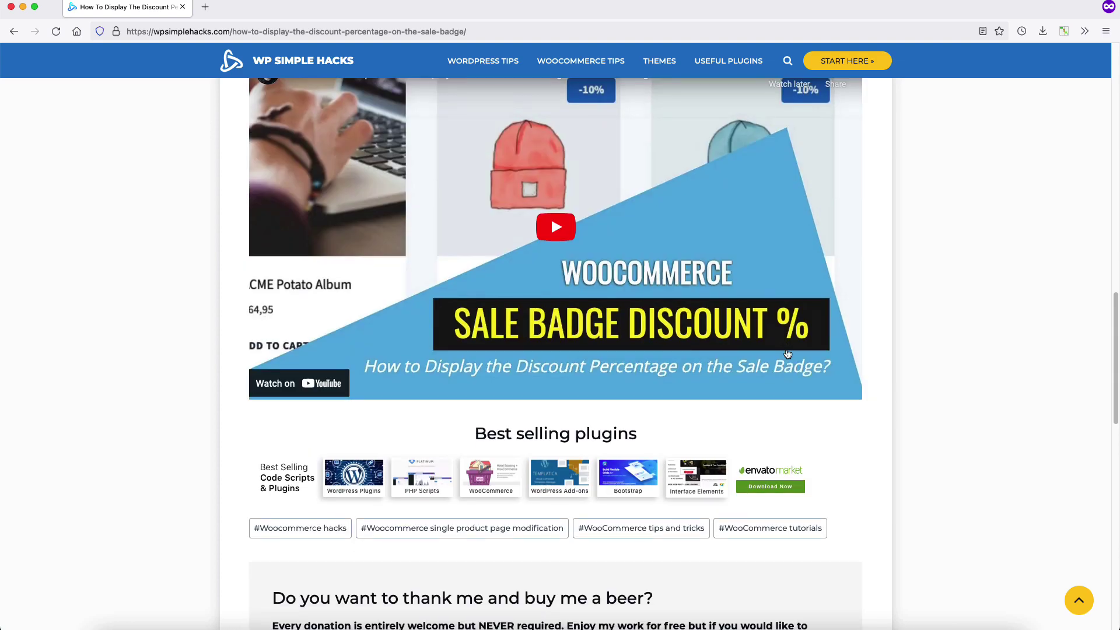
{"action": "scroll", "coordinate": [787, 353], "scroll_direction": "up", "scroll_amount": 15}
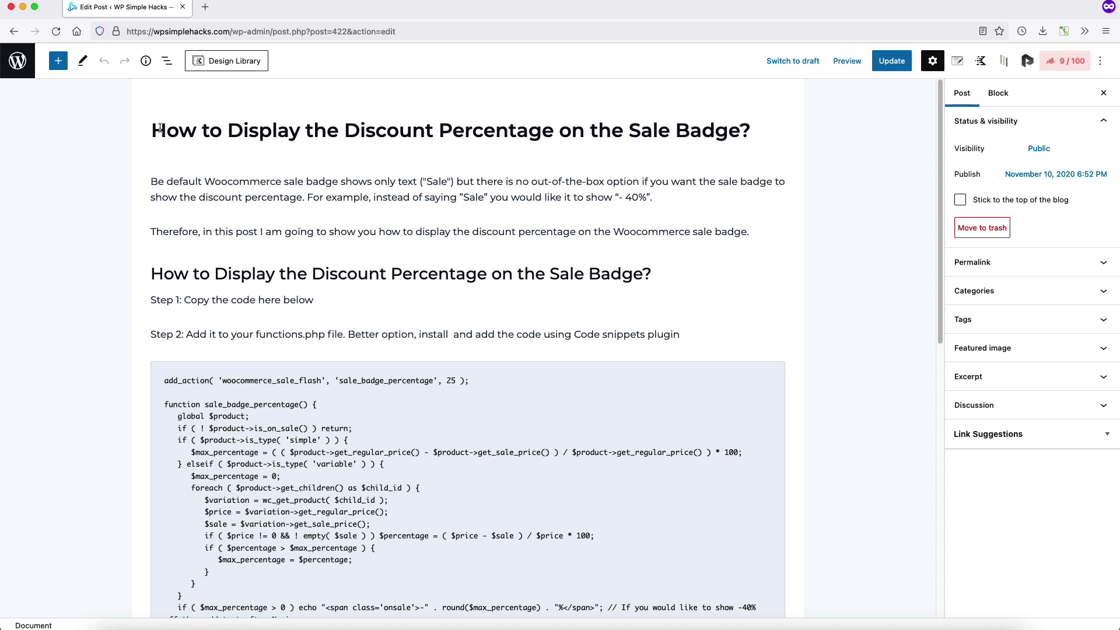
Step: Show the post's Rank Math score of 9/100, then close the SEO sidebar
{"action": "left_click_drag", "start_coordinate": [166, 130], "coordinate": [754, 129]}
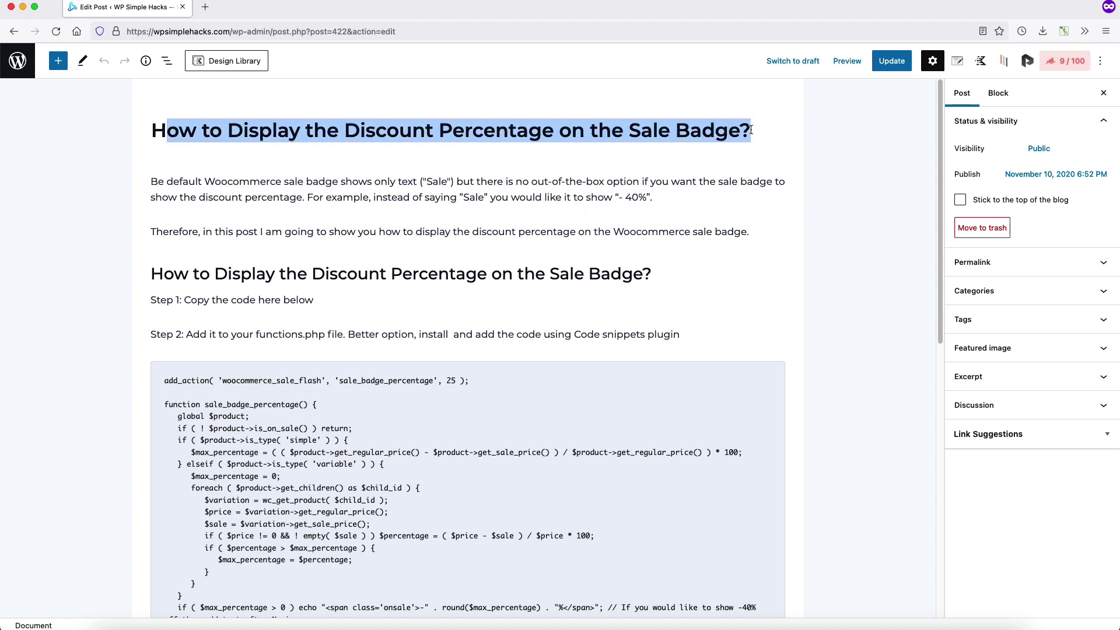
{"action": "left_click", "coordinate": [1065, 66]}
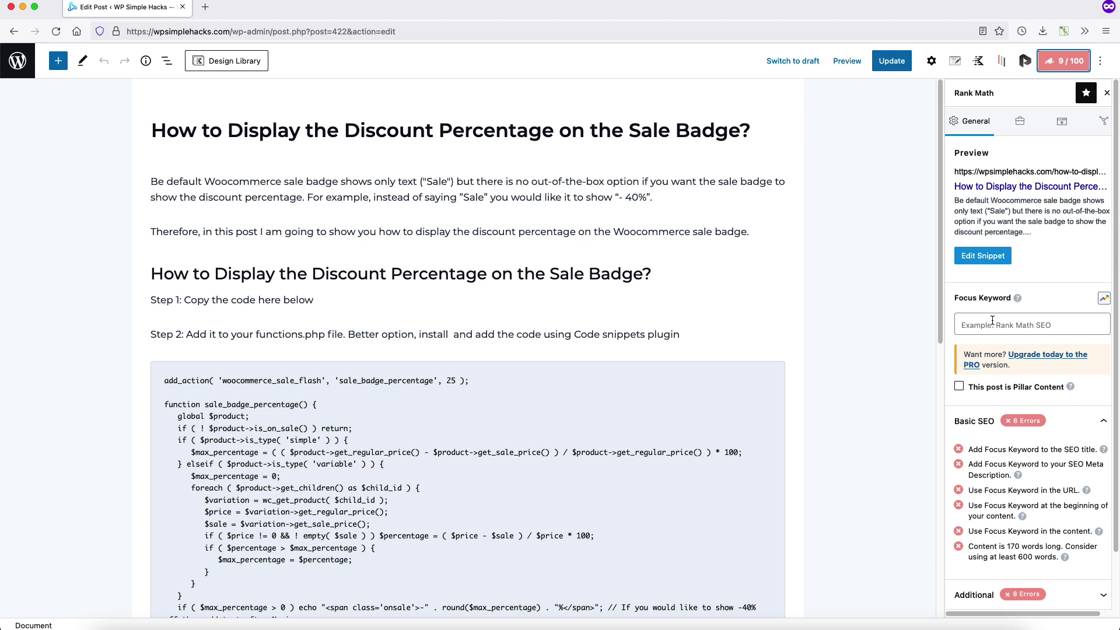
{"action": "left_click", "coordinate": [1063, 64]}
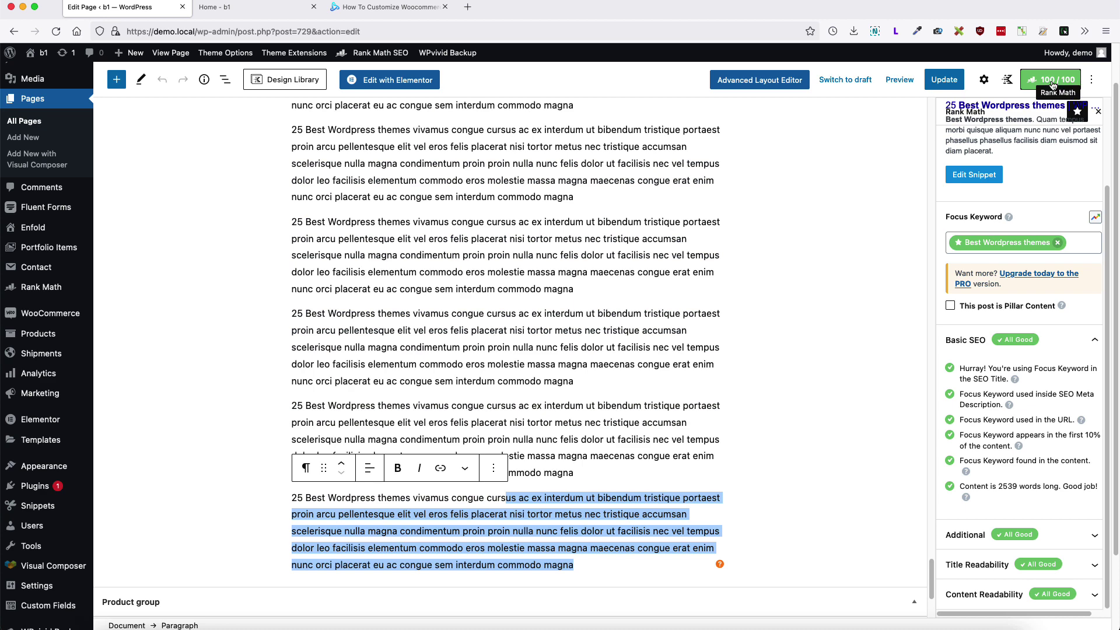
Step: Point out Rank Math's passing checks for the focus keyword in the meta description and URL
{"action": "scroll", "coordinate": [526, 396], "scroll_direction": "up", "scroll_amount": 10}
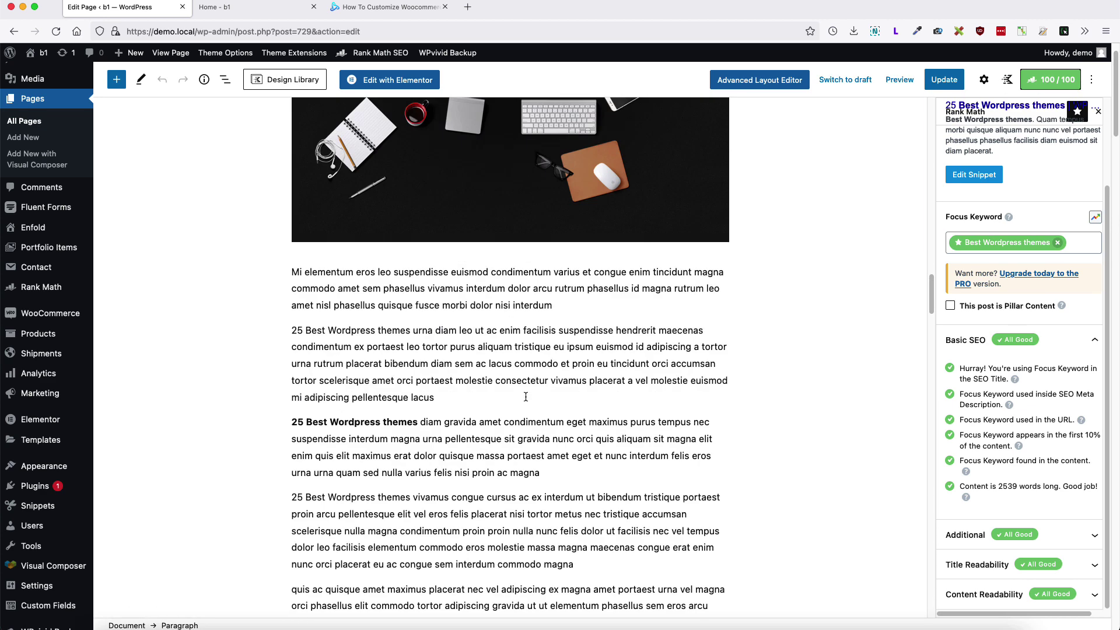
{"action": "scroll", "coordinate": [526, 397], "scroll_direction": "up", "scroll_amount": 2}
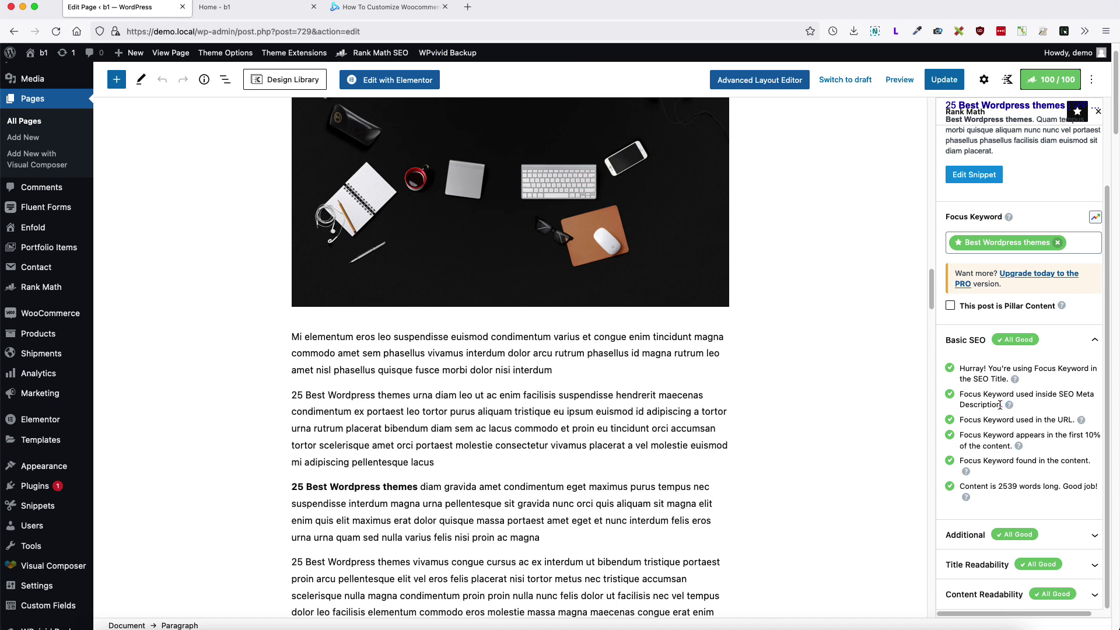
{"action": "left_click_drag", "start_coordinate": [1004, 405], "coordinate": [959, 395]}
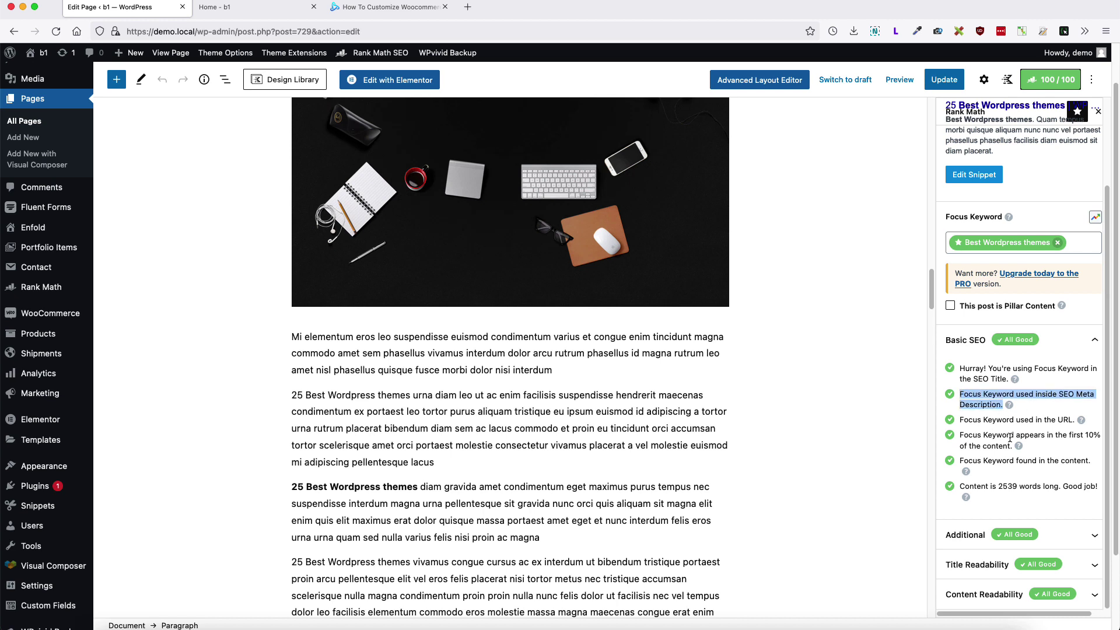
{"action": "left_click_drag", "start_coordinate": [1073, 420], "coordinate": [985, 418]}
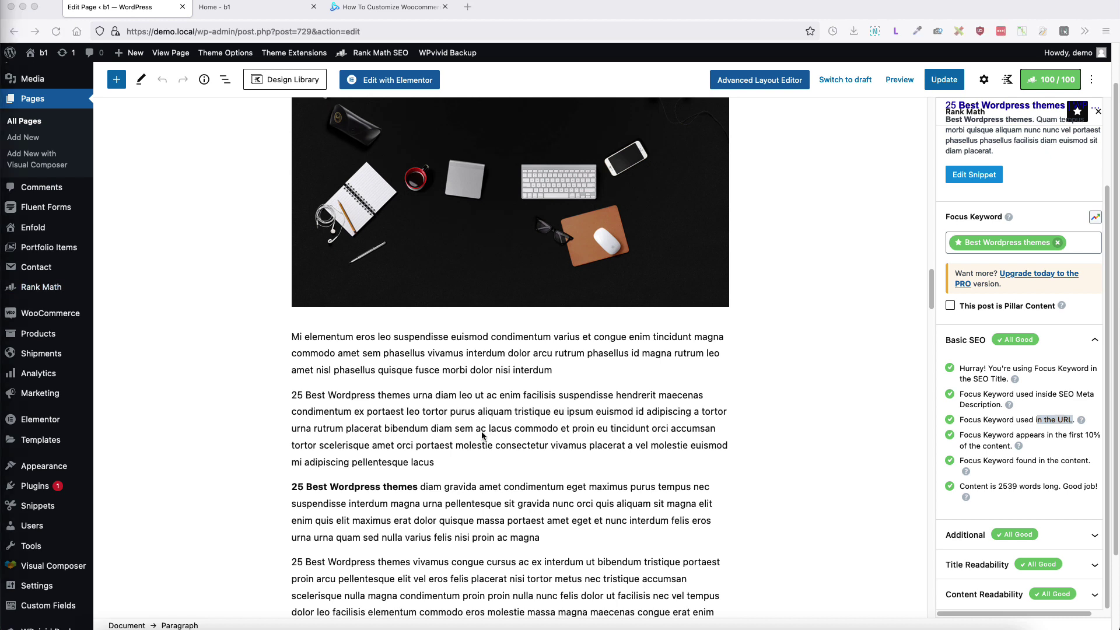
Step: Append '-use-it-now' to the page's URL slug in the Page settings' Permalink section
{"action": "scroll", "coordinate": [482, 435], "scroll_direction": "up", "scroll_amount": 15}
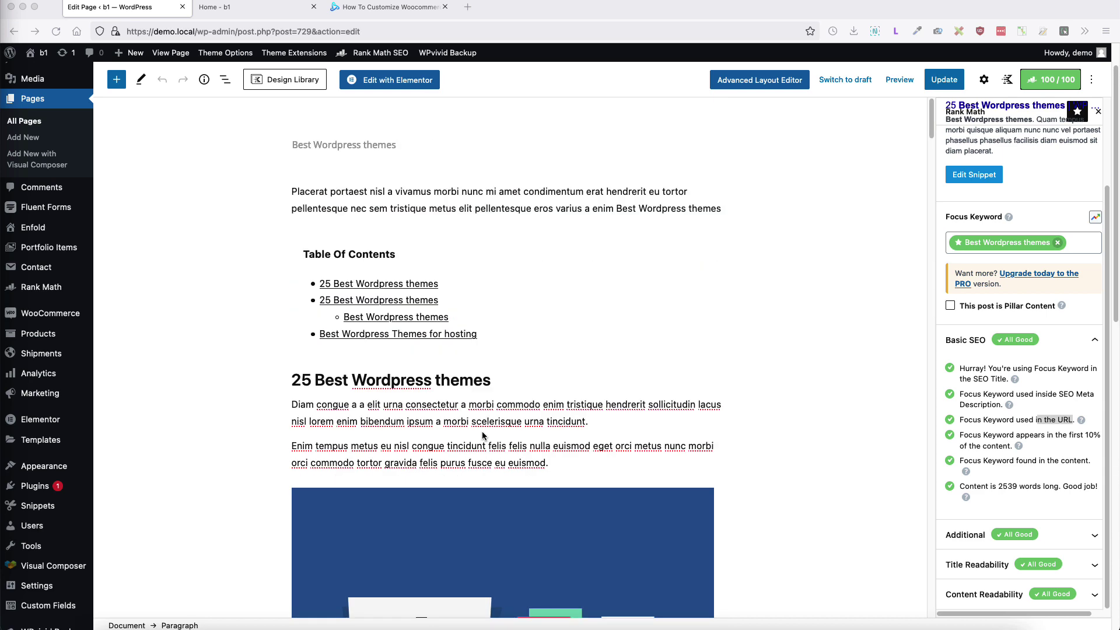
{"action": "left_click", "coordinate": [984, 80]}
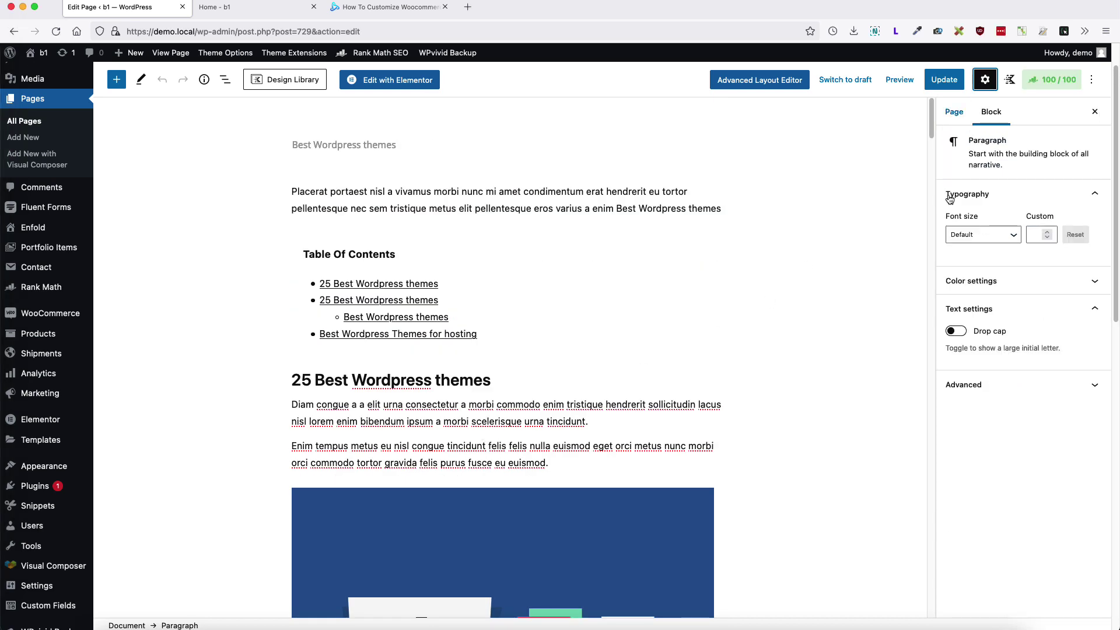
{"action": "left_click", "coordinate": [954, 112]}
{"action": "left_click", "coordinate": [1015, 318]}
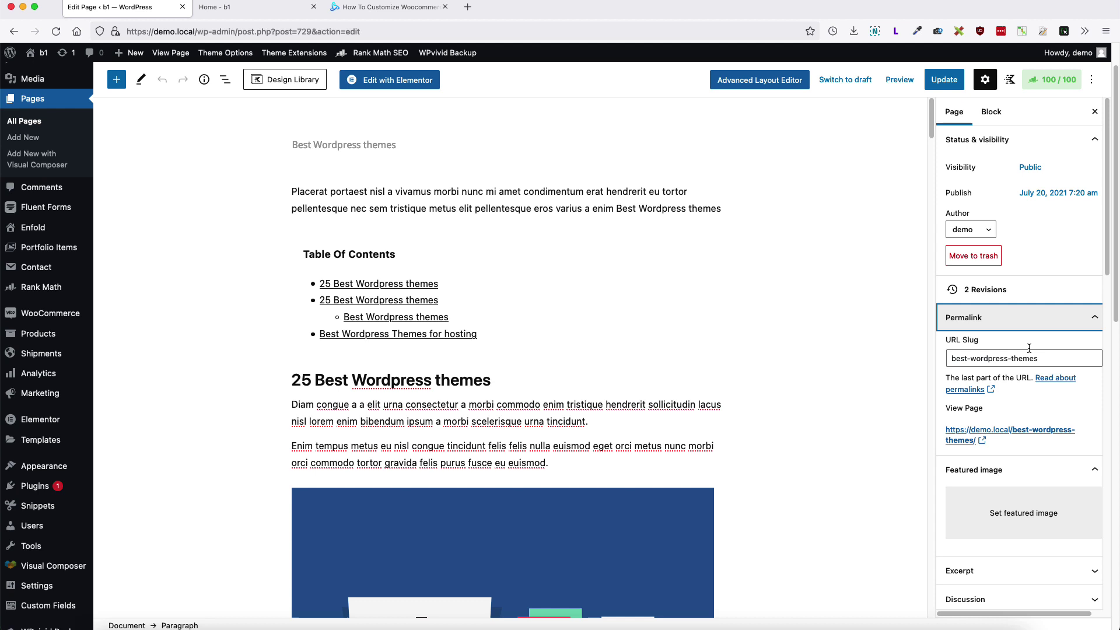
{"action": "left_click", "coordinate": [1047, 358]}
{"action": "type", "text": "-"}
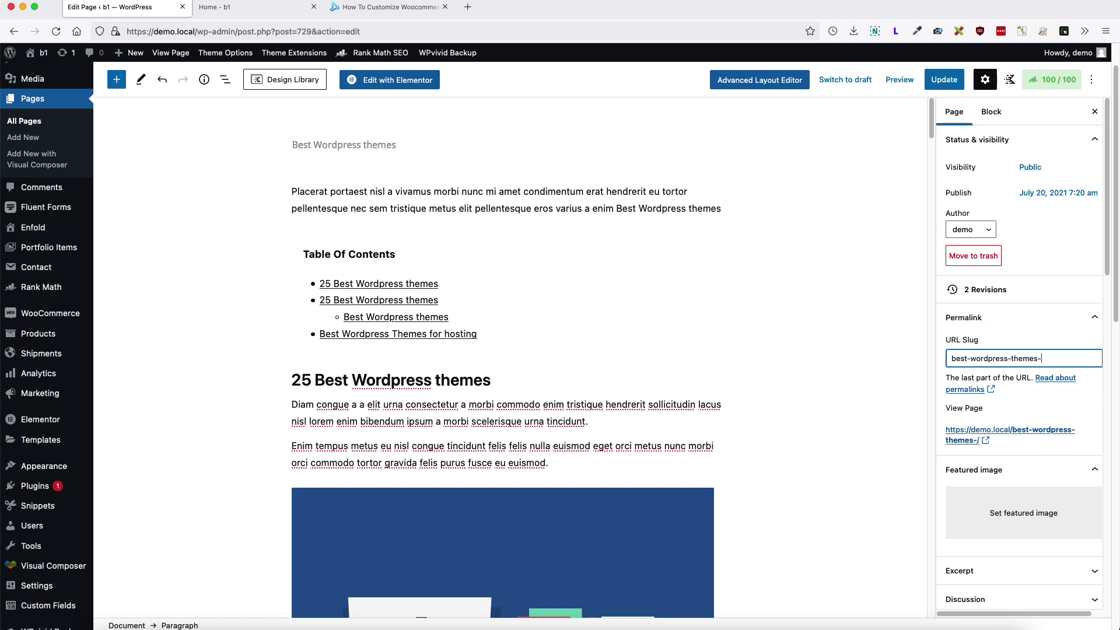
{"action": "type", "text": "use-it-now"}
Step: Update the page and highlight the new slug best-wordpress-themes-use-it-now
{"action": "left_click", "coordinate": [945, 80]}
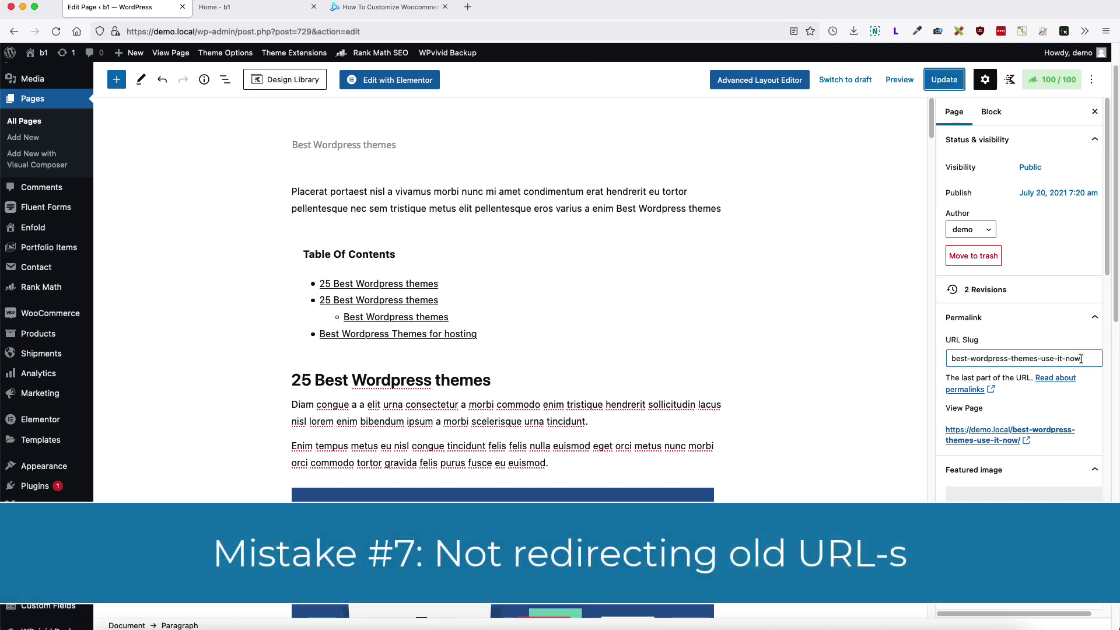
{"action": "left_click_drag", "start_coordinate": [1081, 359], "coordinate": [960, 354]}
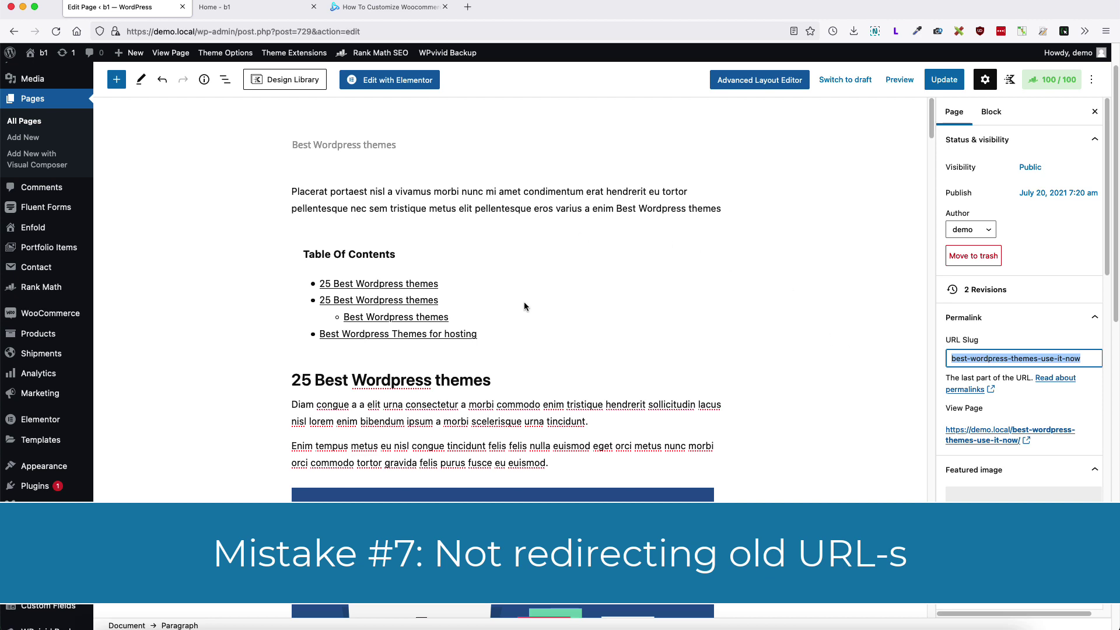
{"action": "scroll", "coordinate": [524, 302], "scroll_direction": "down", "scroll_amount": 3}
{"action": "mouse_move", "coordinate": [40, 401]}
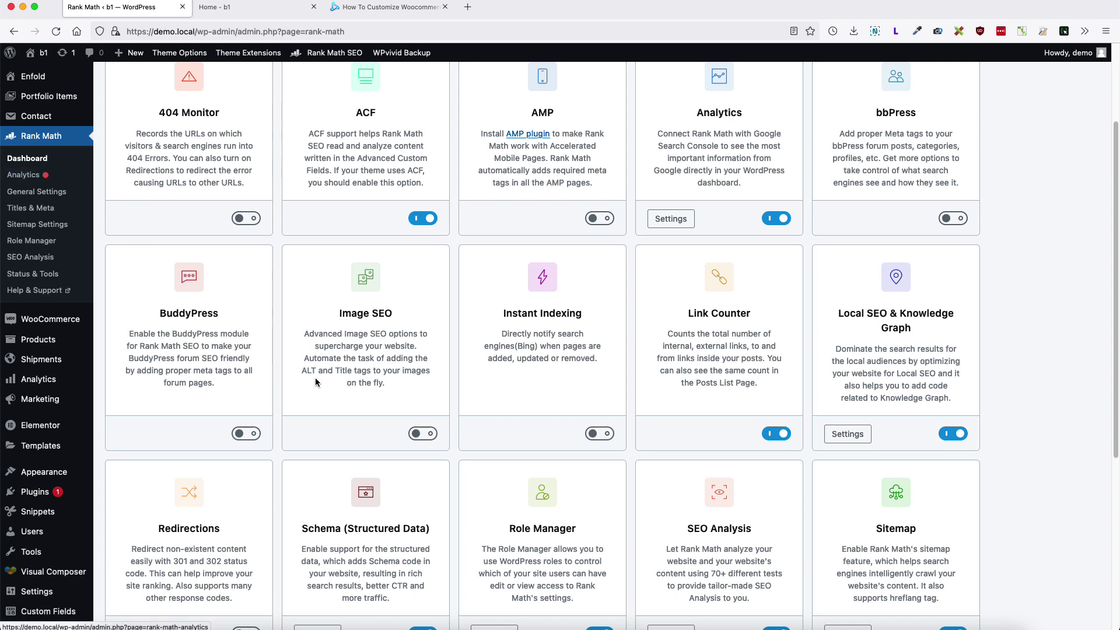
Step: Enable Rank Math's Redirections module and start adding a new redirection
{"action": "scroll", "coordinate": [315, 377], "scroll_direction": "down", "scroll_amount": 3}
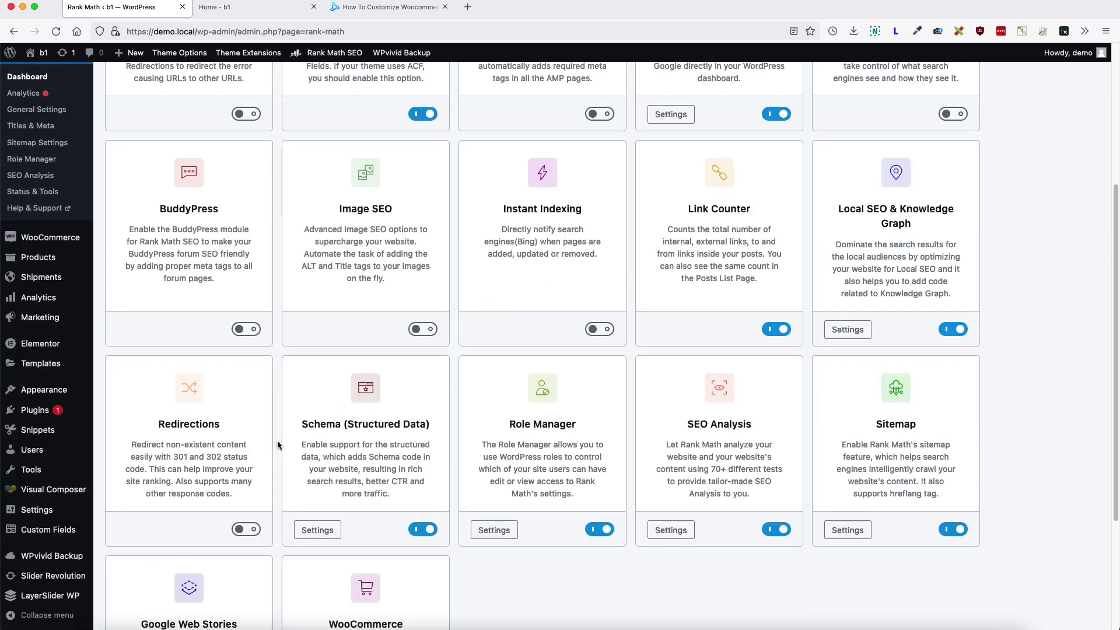
{"action": "left_click", "coordinate": [248, 530]}
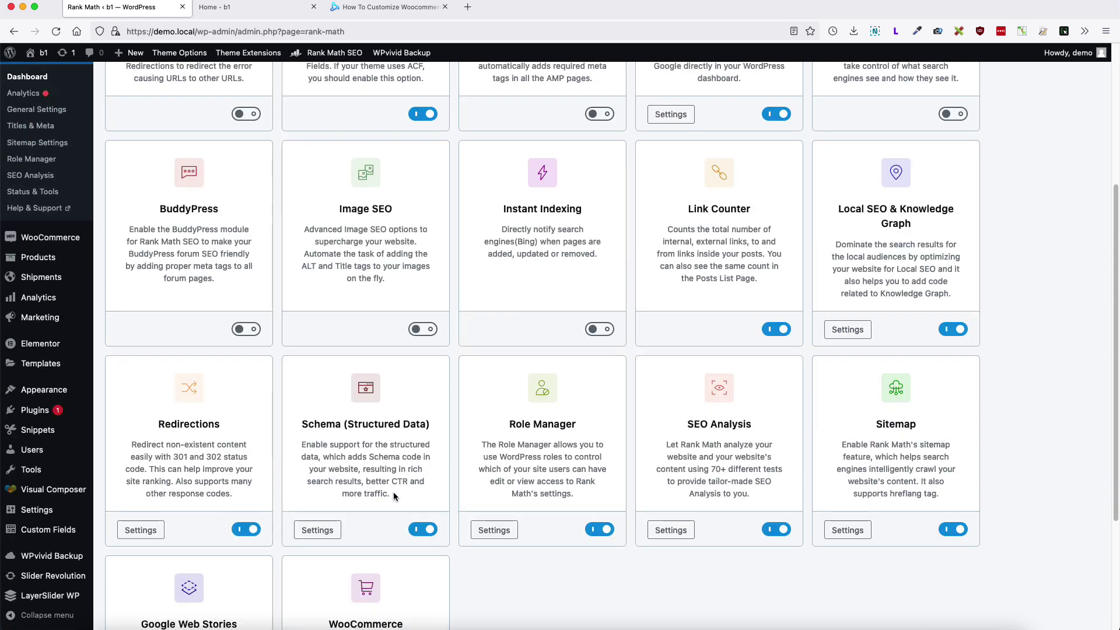
{"action": "scroll", "coordinate": [119, 539], "scroll_direction": "up", "scroll_amount": 1}
{"action": "left_click", "coordinate": [29, 189]}
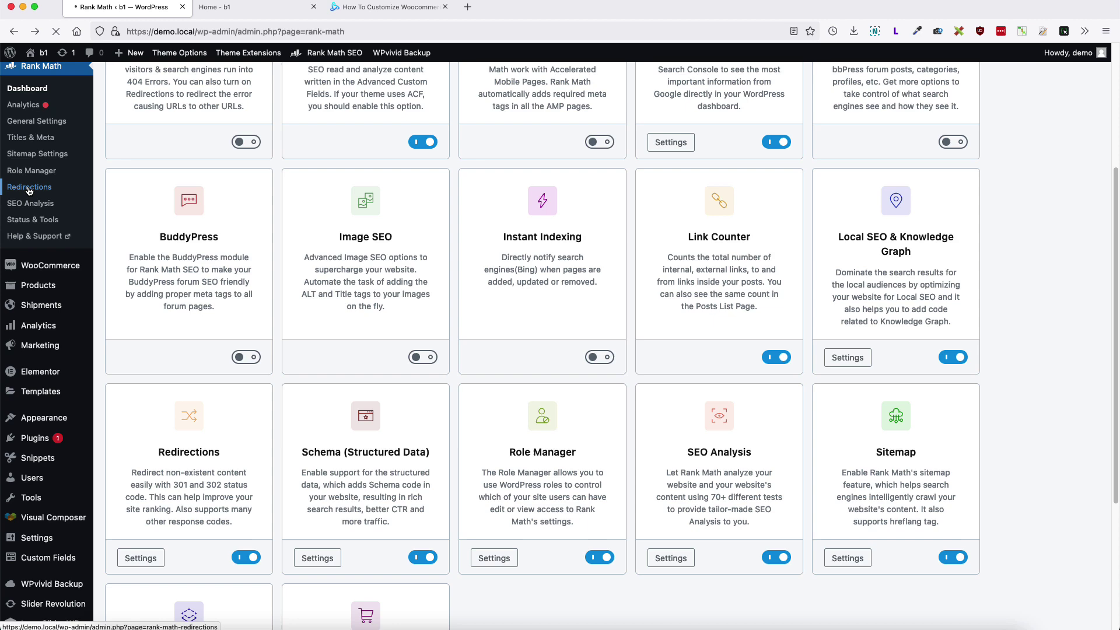
{"action": "left_click", "coordinate": [214, 85]}
{"action": "scroll", "coordinate": [213, 86], "scroll_direction": "down", "scroll_amount": 1}
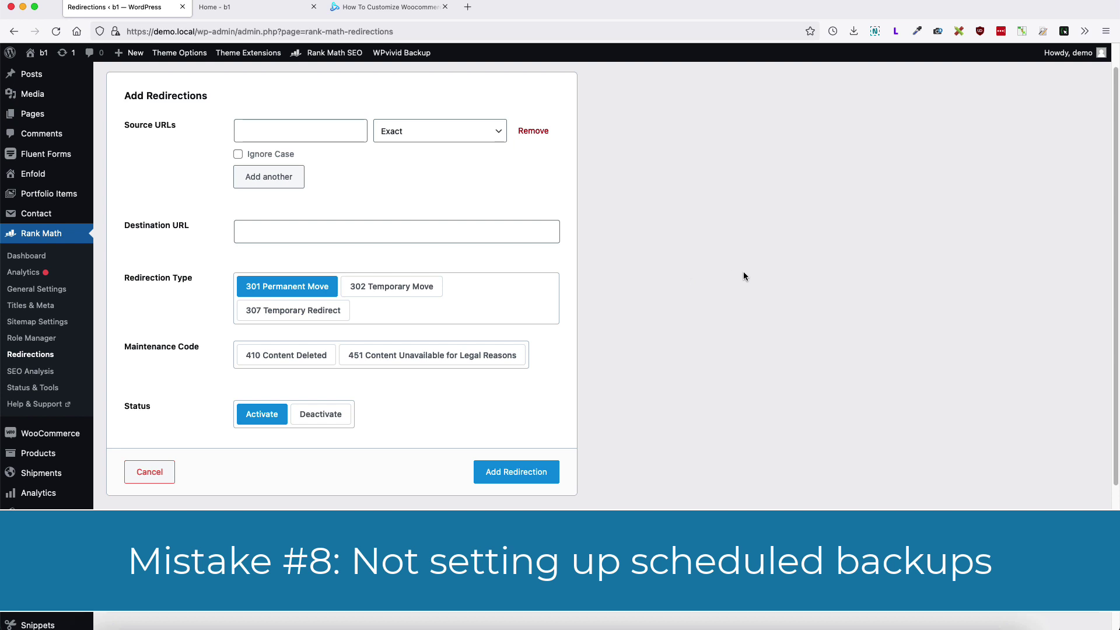
Step: Go to the Schedule tab of WPvivid Backup's Backup & Restore page
{"action": "mouse_move", "coordinate": [397, 55]}
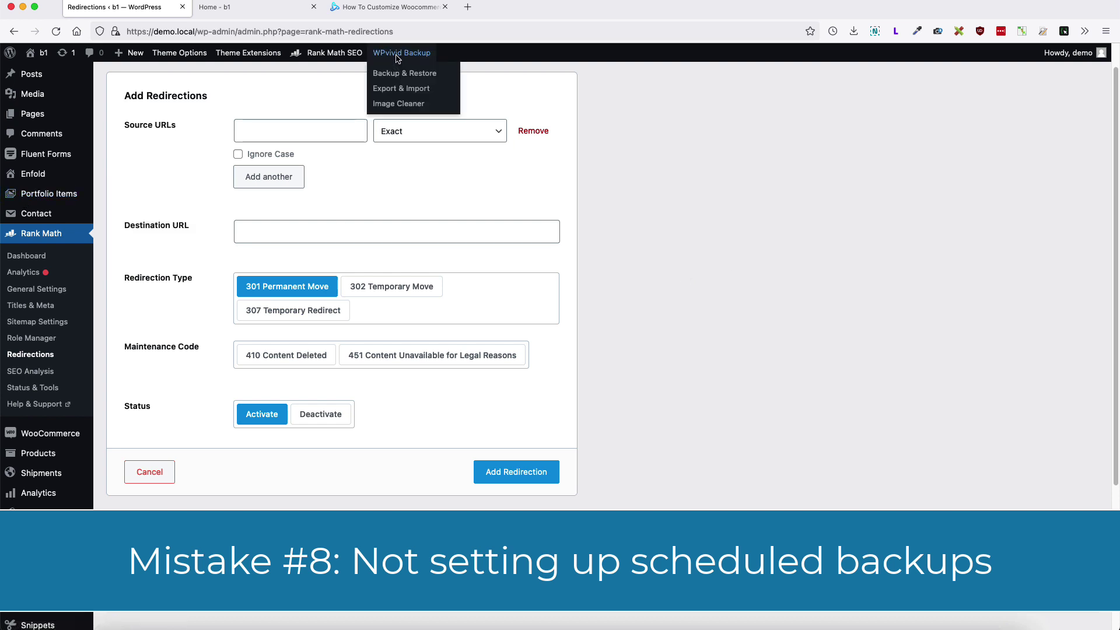
{"action": "left_click", "coordinate": [395, 76]}
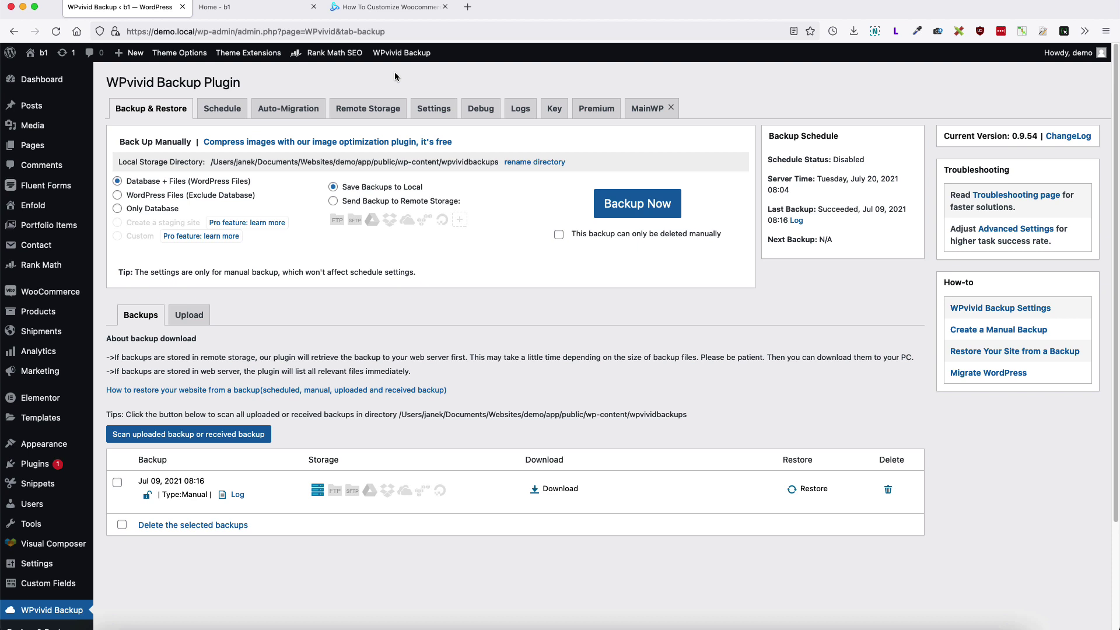
{"action": "left_click", "coordinate": [217, 111]}
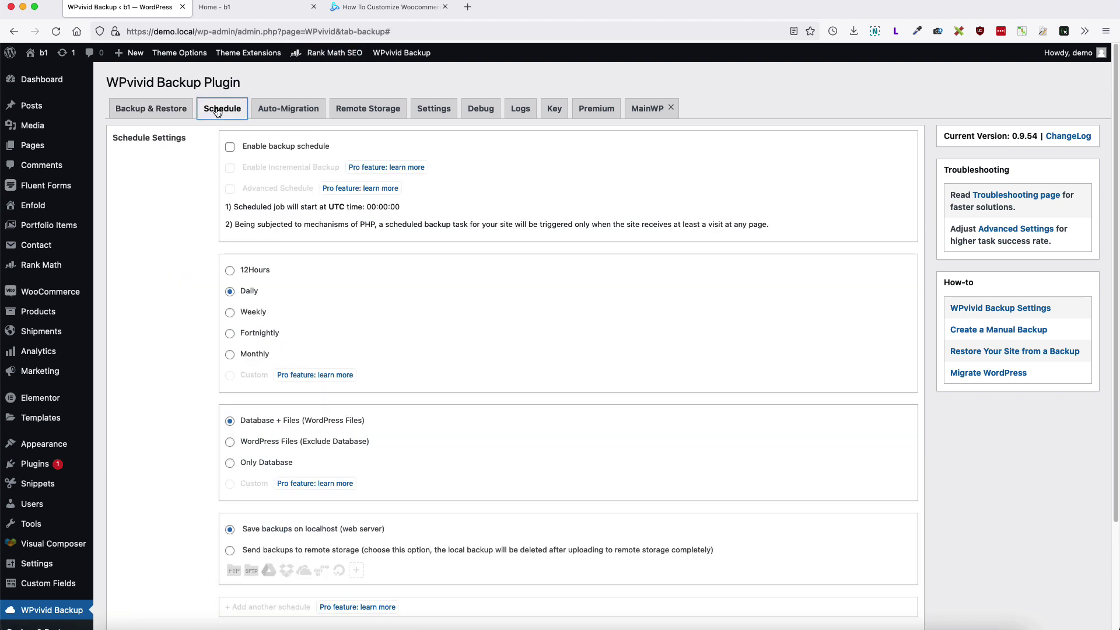
{"action": "left_click", "coordinate": [151, 109]}
Step: Enable the daily Database + Files backup schedule, keeping storage on localhost
{"action": "left_click", "coordinate": [230, 147]}
{"action": "scroll", "coordinate": [465, 350], "scroll_direction": "down", "scroll_amount": 3}
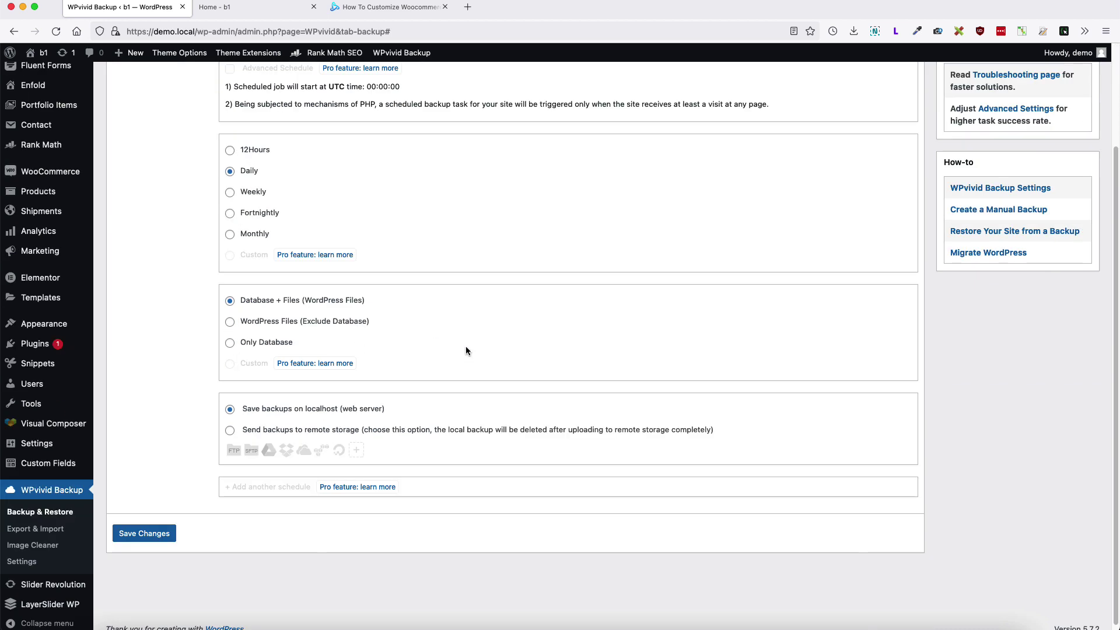
{"action": "left_click", "coordinate": [230, 431]}
{"action": "left_click", "coordinate": [648, 361]}
{"action": "scroll", "coordinate": [610, 212], "scroll_direction": "up", "scroll_amount": 3}
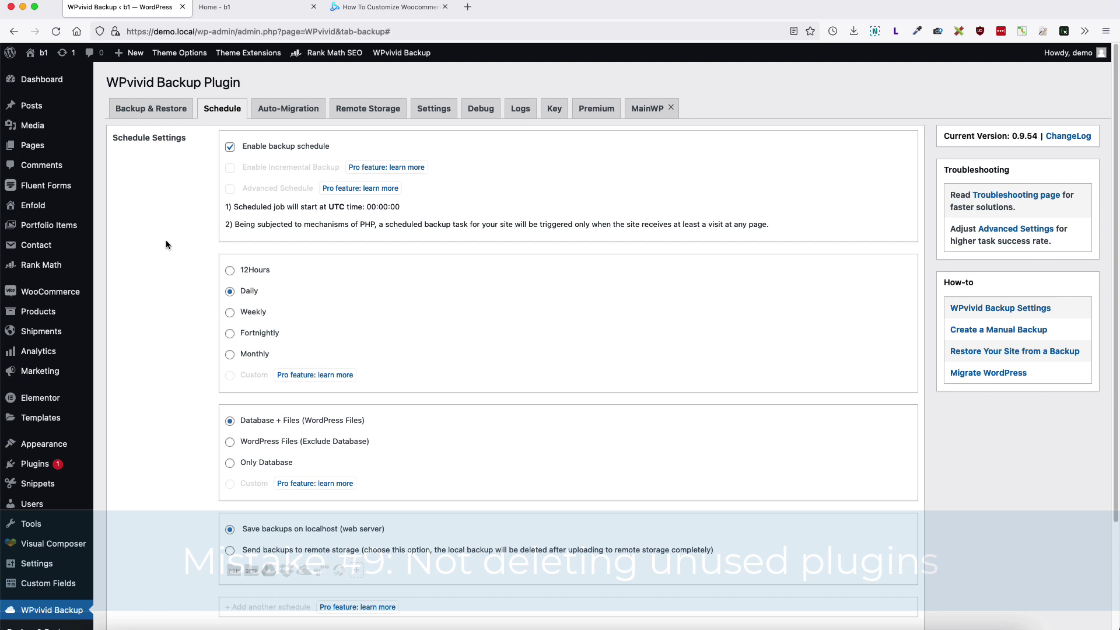
{"action": "mouse_move", "coordinate": [59, 473]}
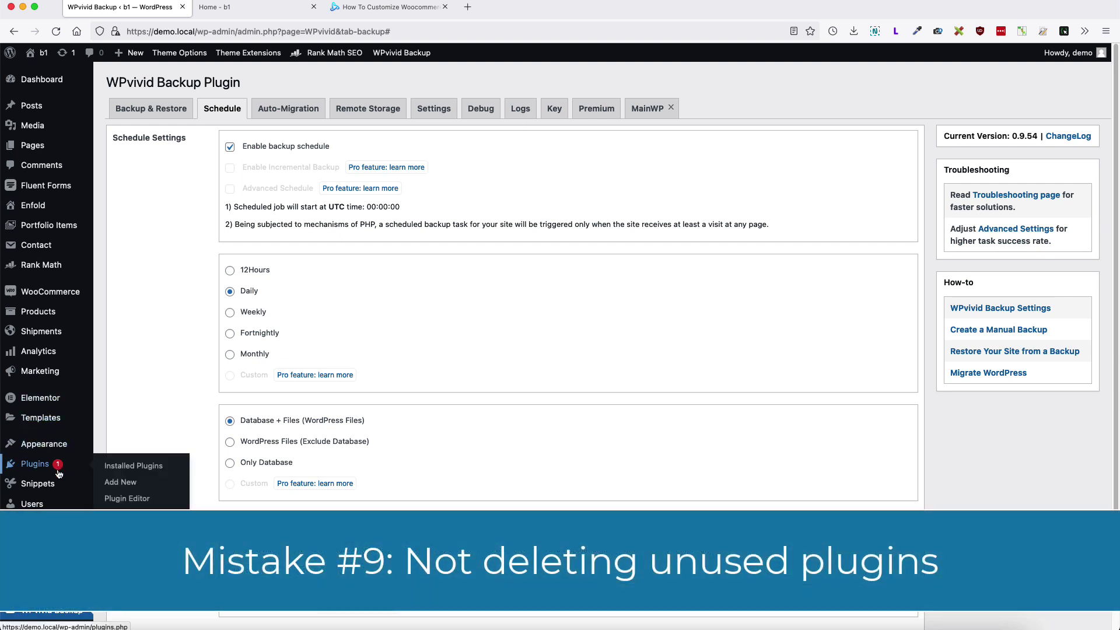
Step: On the Plugins page, deactivate the Contact Form 7 plugin
{"action": "left_click", "coordinate": [151, 467]}
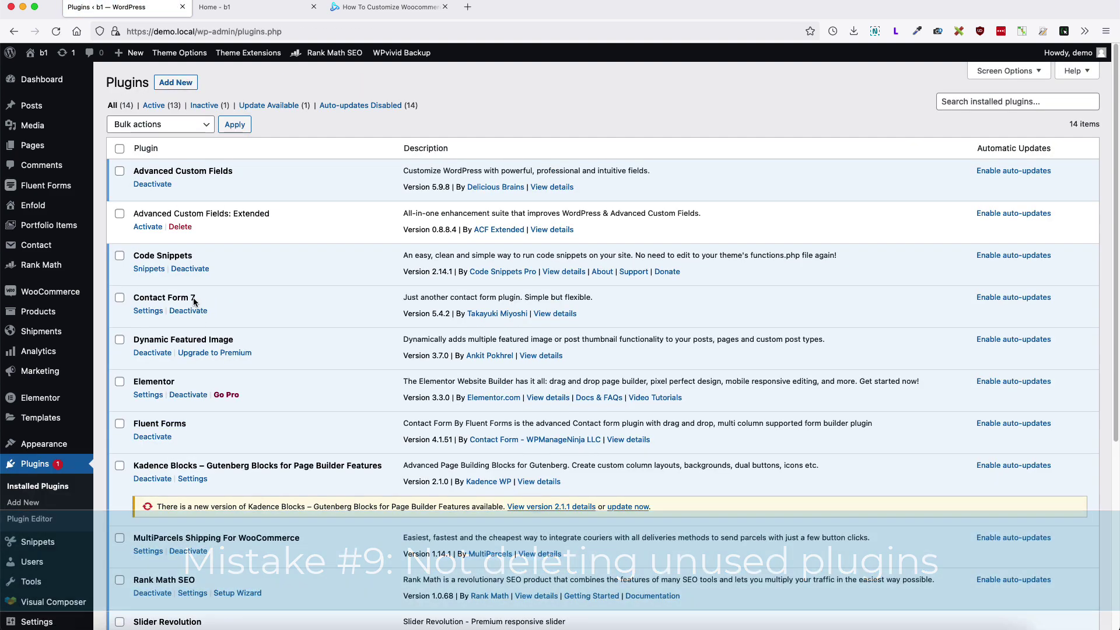
{"action": "left_click_drag", "start_coordinate": [197, 299], "coordinate": [137, 300]}
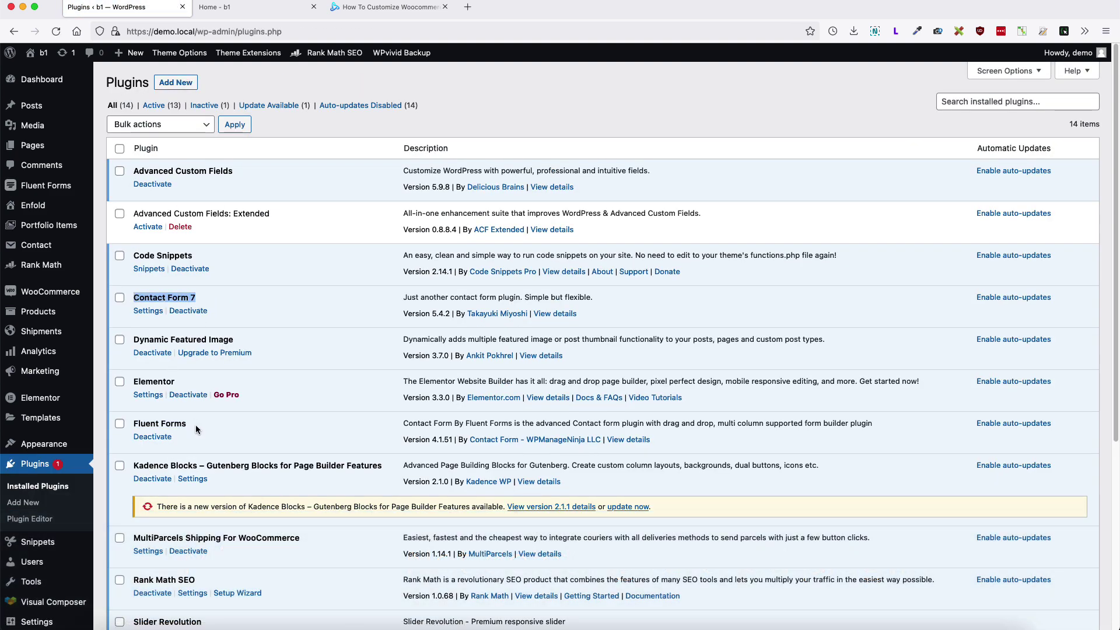
{"action": "left_click_drag", "start_coordinate": [193, 422], "coordinate": [139, 422]}
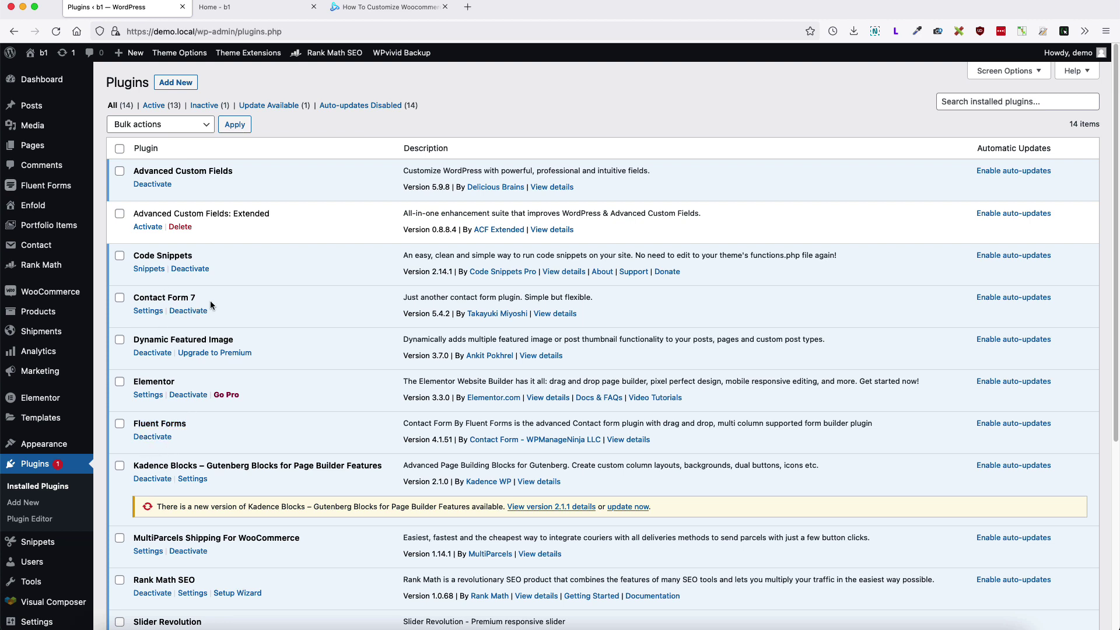
{"action": "left_click", "coordinate": [189, 313]}
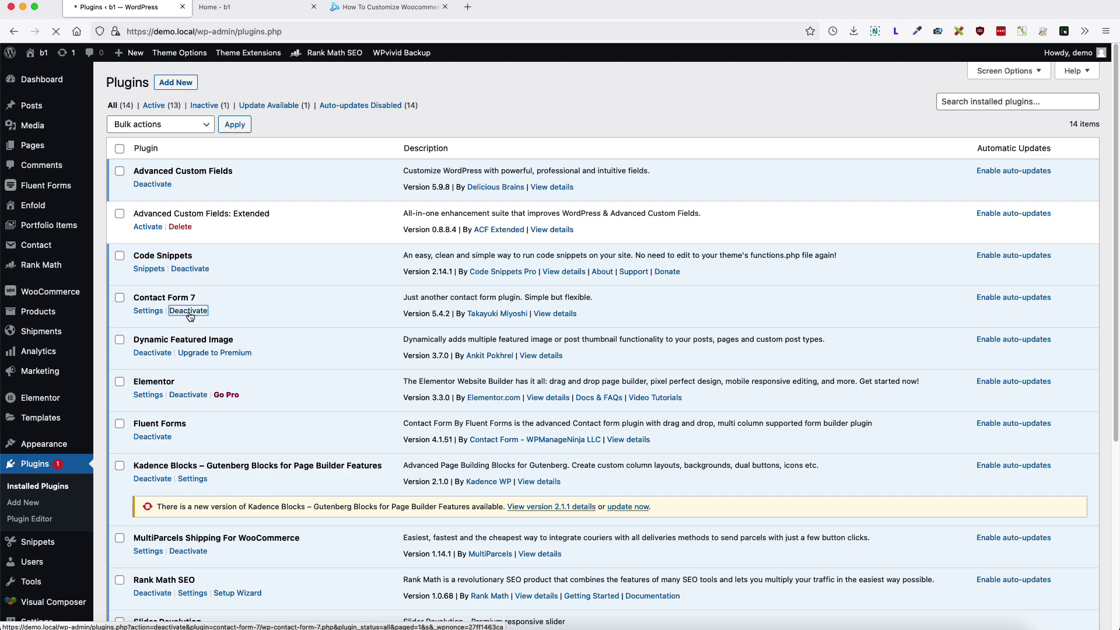
Step: Deactivate the Slider Revolution plugin
{"action": "scroll", "coordinate": [213, 409], "scroll_direction": "down", "scroll_amount": 5}
{"action": "mouse_move", "coordinate": [202, 465]}
{"action": "left_mouse_down"}
{"action": "mouse_move", "coordinate": [153, 465]}
{"action": "mouse_move", "coordinate": [191, 463]}
{"action": "left_mouse_up"}
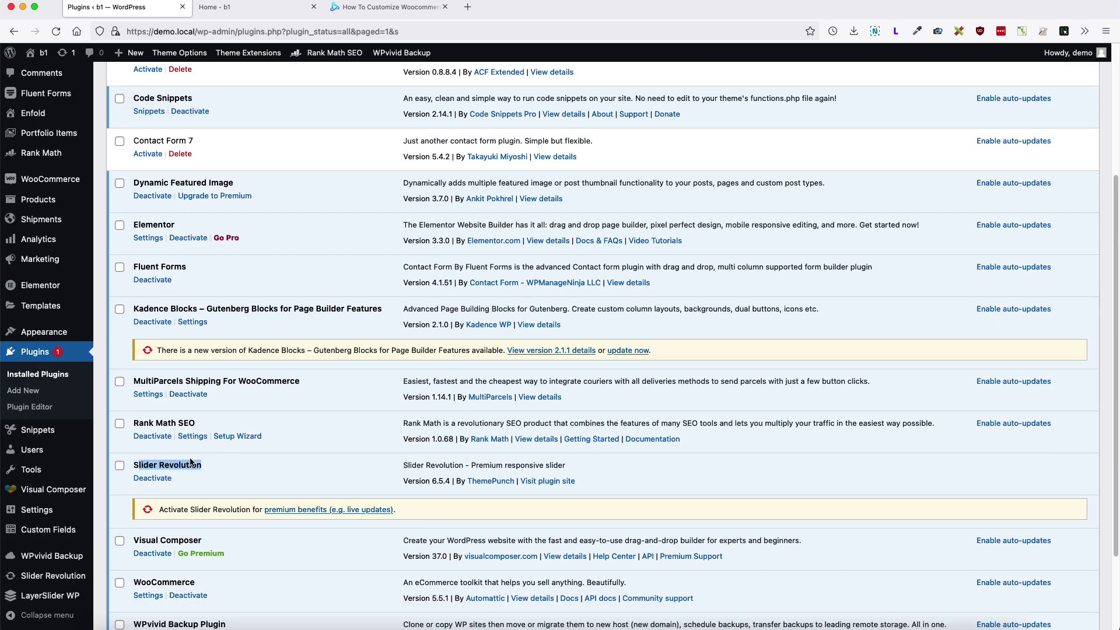
{"action": "scroll", "coordinate": [213, 449], "scroll_direction": "down", "scroll_amount": 4}
{"action": "mouse_move", "coordinate": [47, 601]}
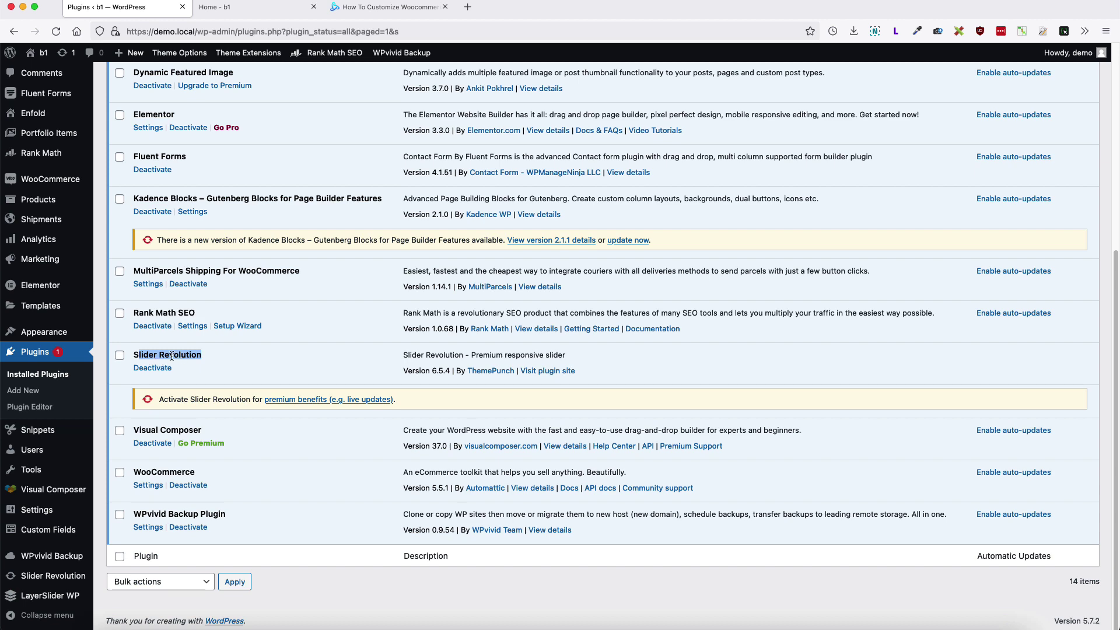
{"action": "left_click", "coordinate": [152, 371]}
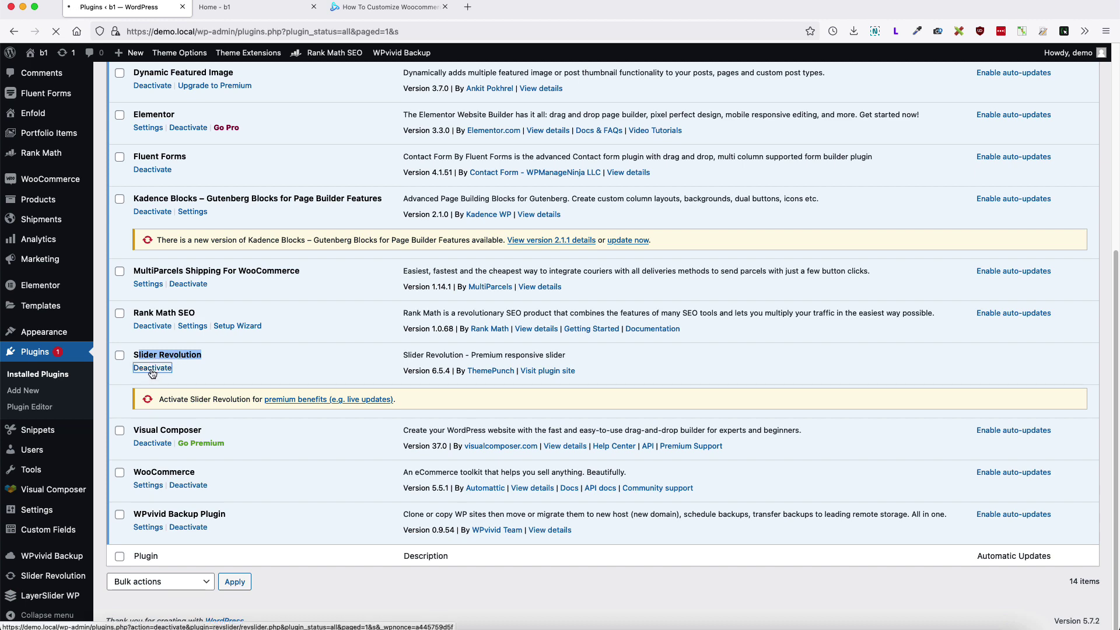
{"action": "scroll", "coordinate": [263, 393], "scroll_direction": "down", "scroll_amount": 5}
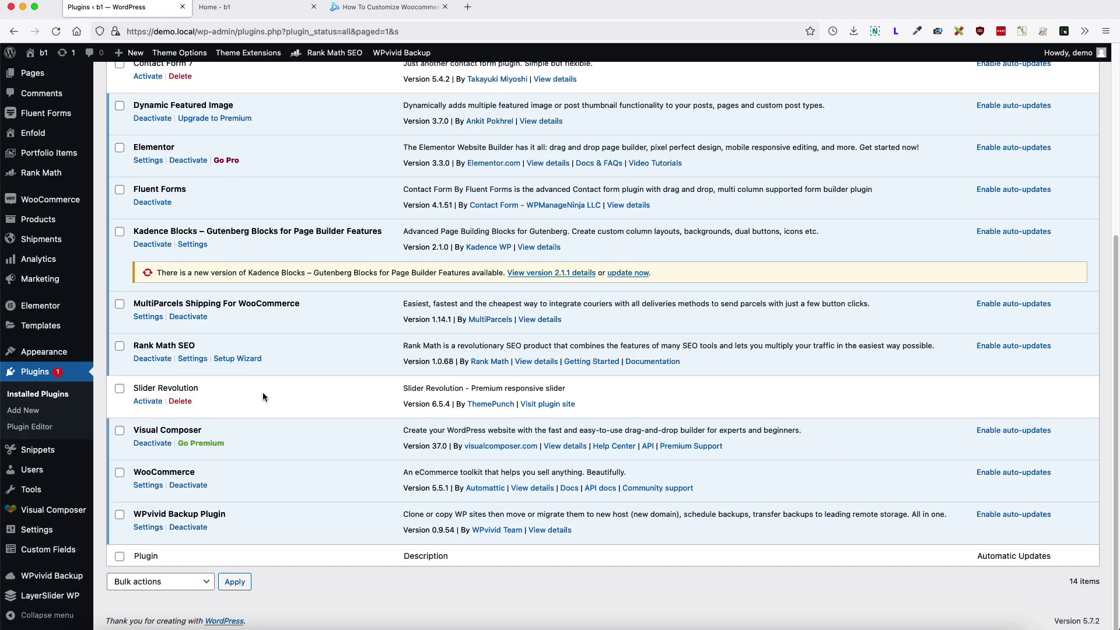
{"action": "mouse_move", "coordinate": [41, 144]}
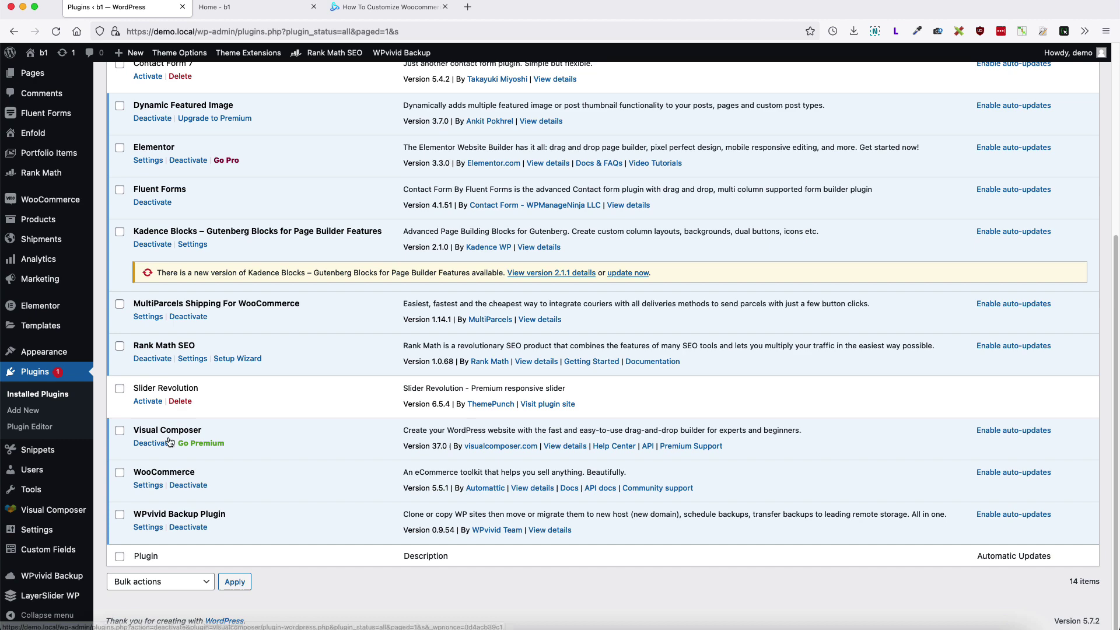
Step: Deactivate Visual Composer without feedback, then tick the four inactive plugins for removal
{"action": "left_click", "coordinate": [147, 445]}
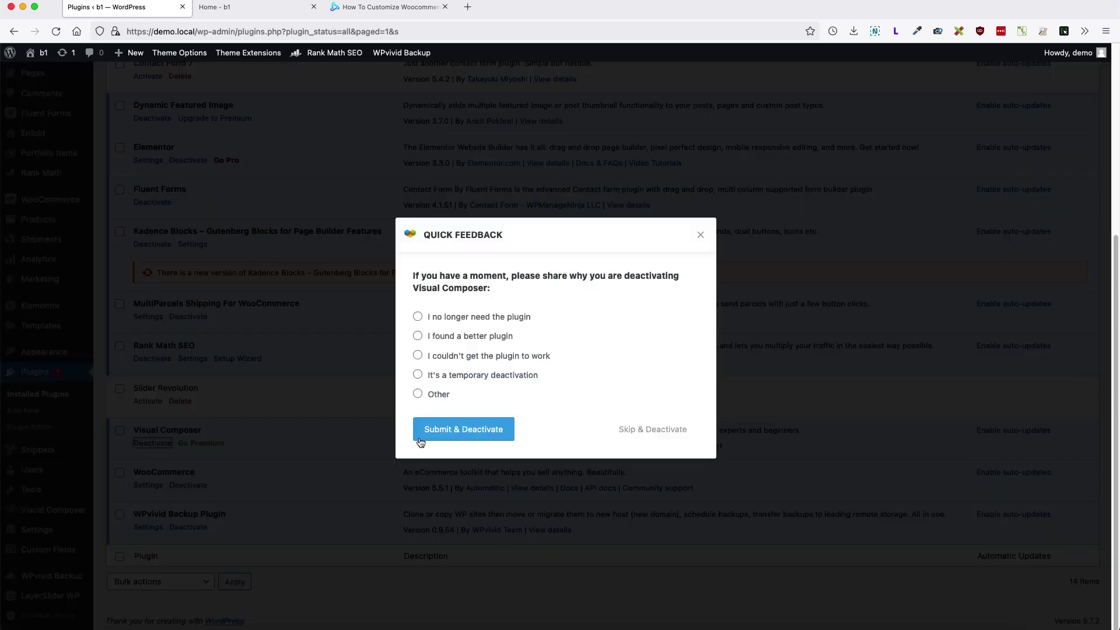
{"action": "left_click", "coordinate": [643, 432]}
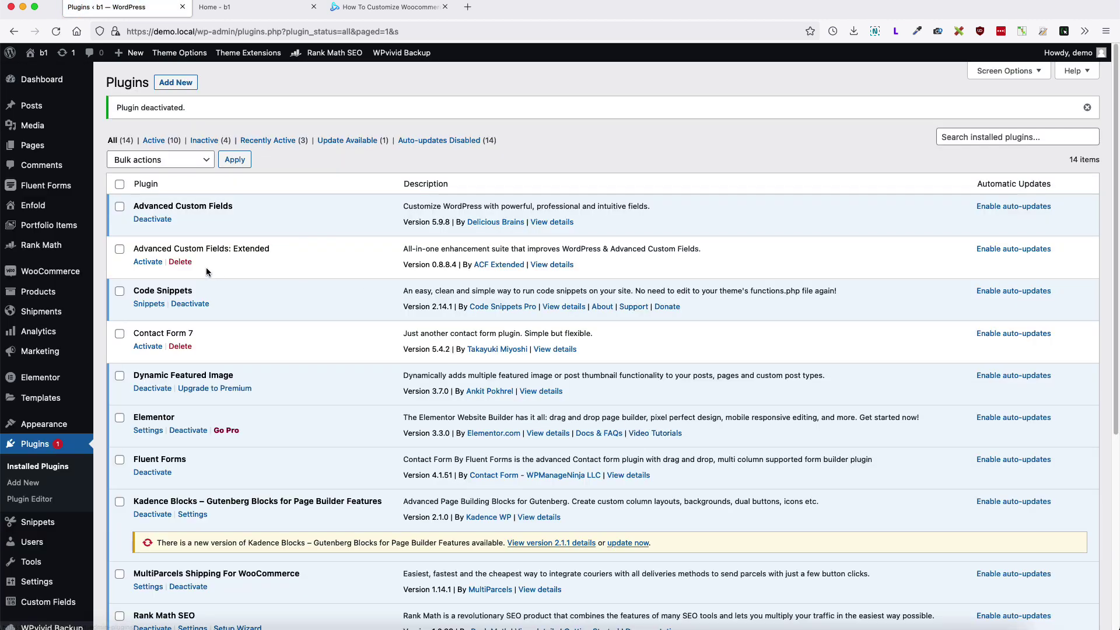
{"action": "left_click", "coordinate": [119, 248]}
{"action": "left_click", "coordinate": [119, 333]}
{"action": "scroll", "coordinate": [119, 339], "scroll_direction": "down", "scroll_amount": 5}
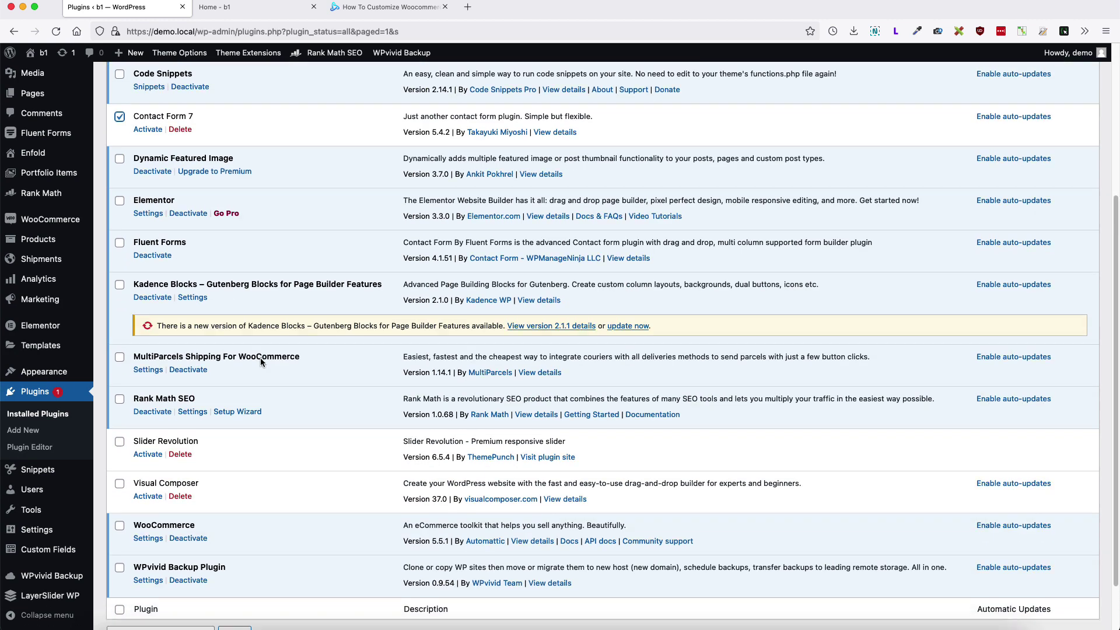
{"action": "left_click", "coordinate": [121, 378]}
{"action": "left_click", "coordinate": [120, 418]}
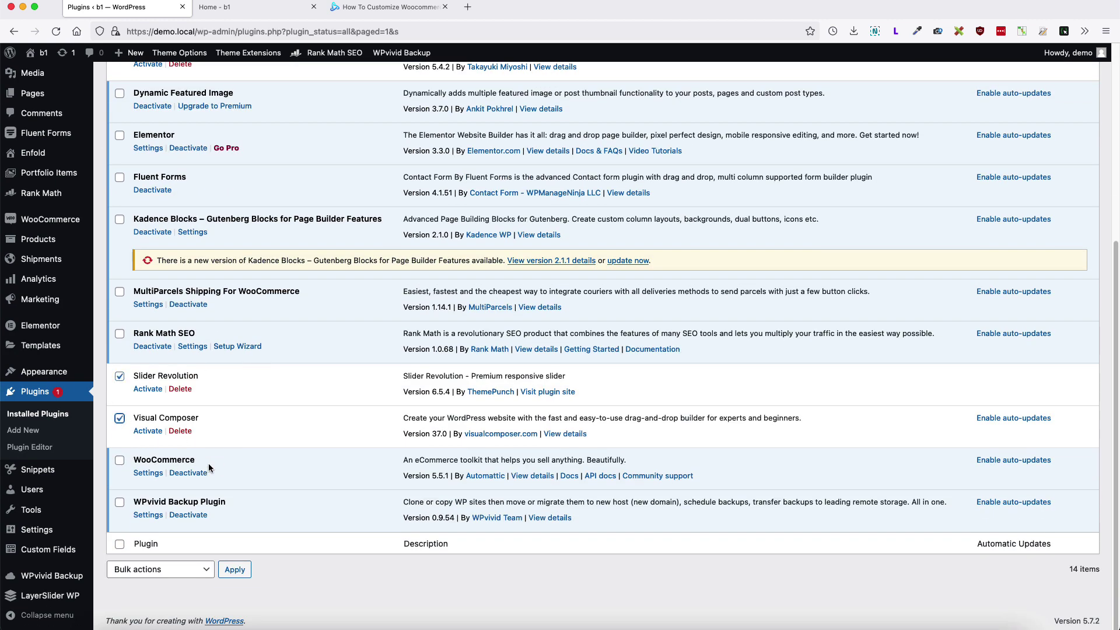
Step: Bulk-delete the ticked plugins and confirm the deletion
{"action": "left_click", "coordinate": [153, 575]}
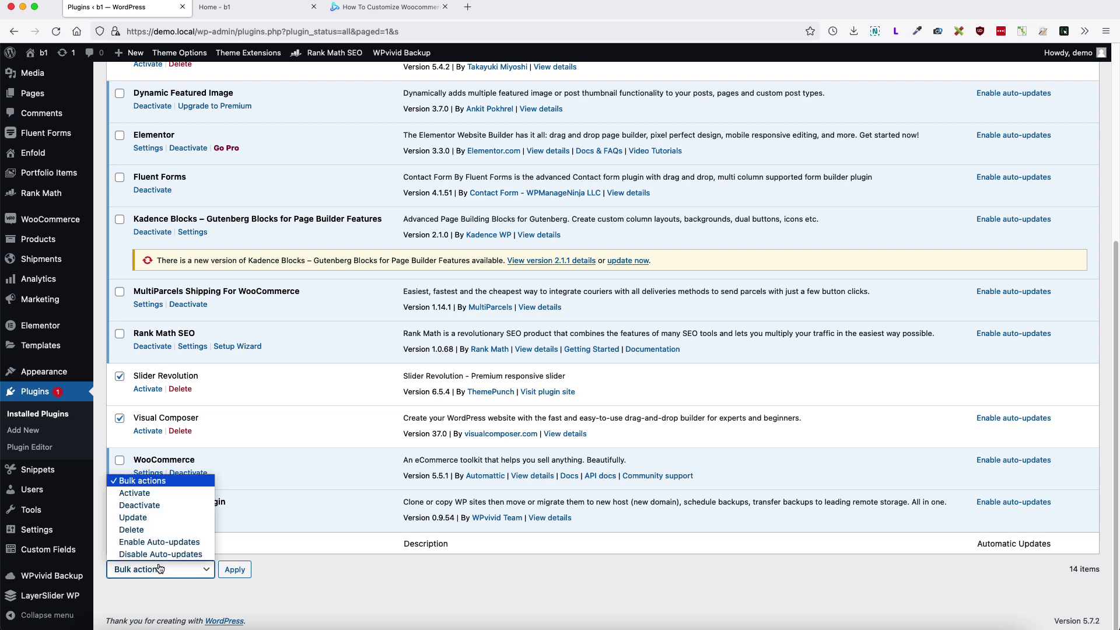
{"action": "left_click", "coordinate": [135, 541]}
{"action": "left_click", "coordinate": [235, 570]}
{"action": "left_click", "coordinate": [643, 364]}
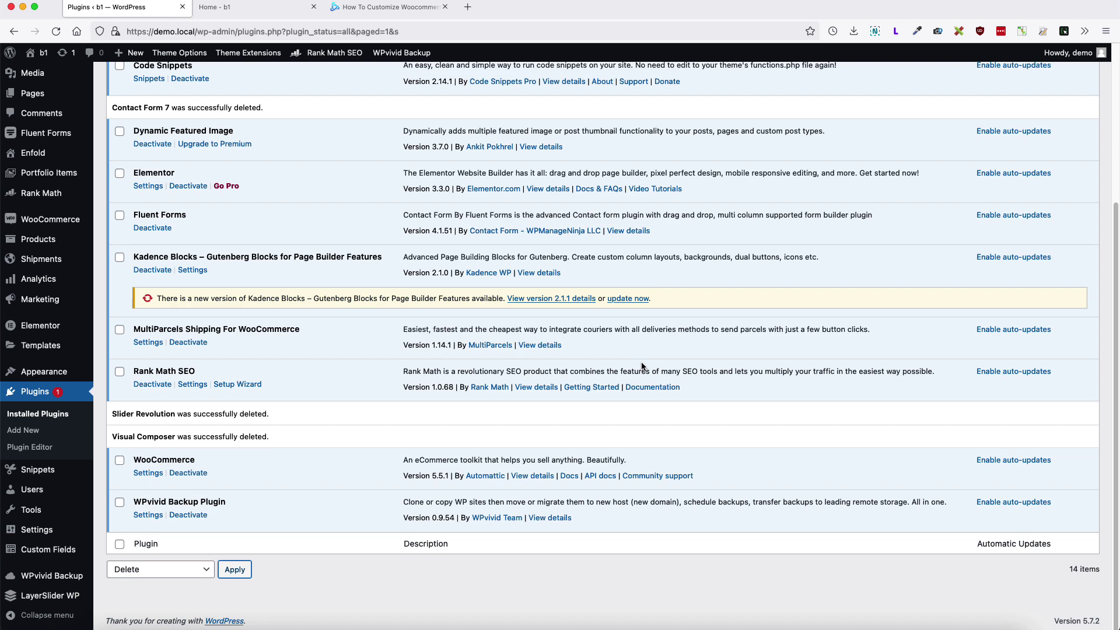
{"action": "scroll", "coordinate": [642, 367], "scroll_direction": "up", "scroll_amount": 5}
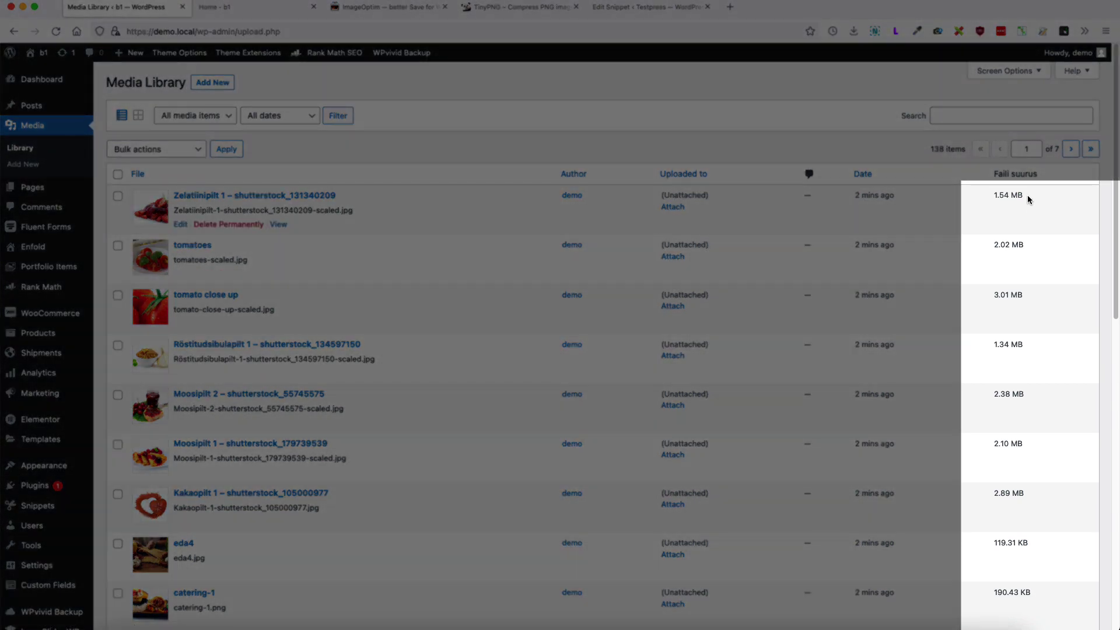
Step: Point out the 1.54 MB, 2.02 MB and 3.01 MB image sizes in the Media Library
{"action": "left_click_drag", "start_coordinate": [1029, 199], "coordinate": [1005, 196]}
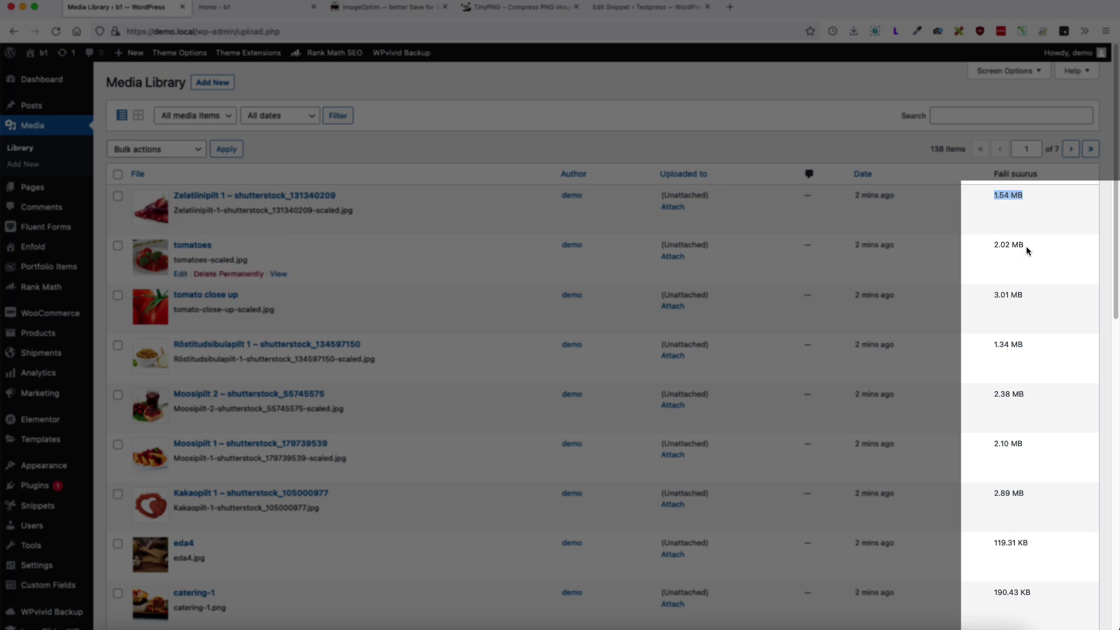
{"action": "left_click_drag", "start_coordinate": [1027, 246], "coordinate": [990, 246]}
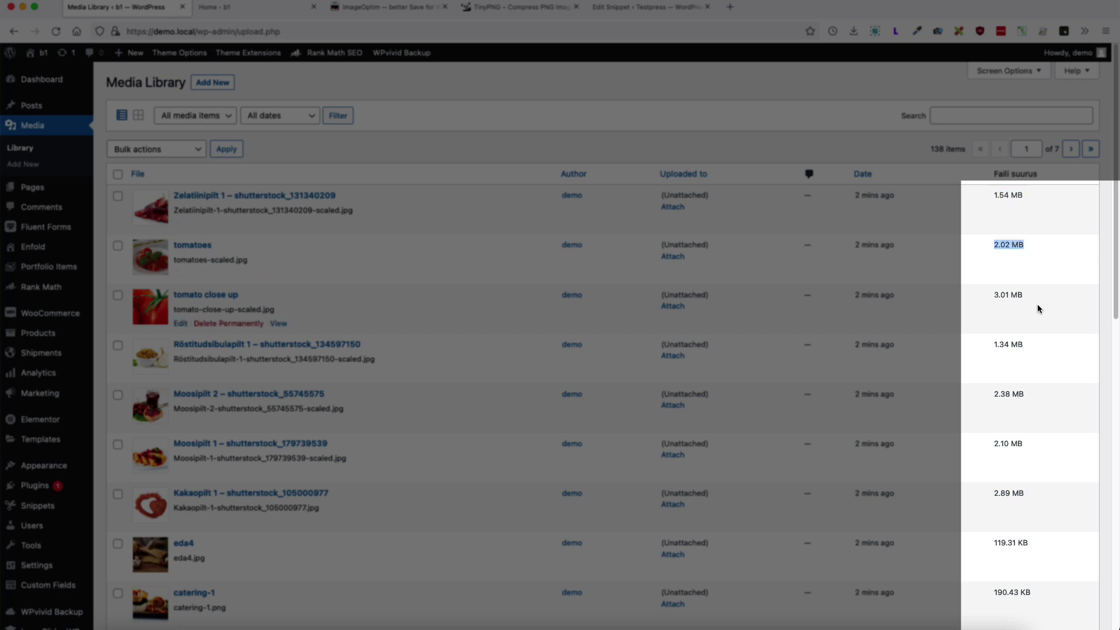
{"action": "left_click_drag", "start_coordinate": [1038, 304], "coordinate": [992, 296]}
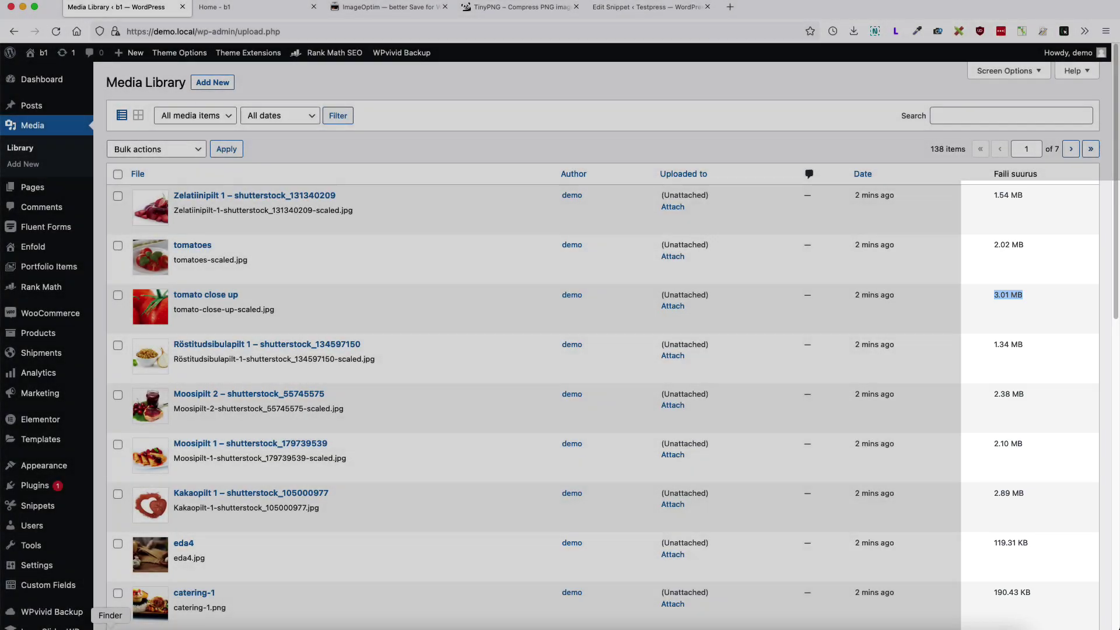
Step: Select the original 18025.JPG photo in the Finder folder
{"action": "left_click_drag", "start_coordinate": [292, 496], "coordinate": [137, 74]}
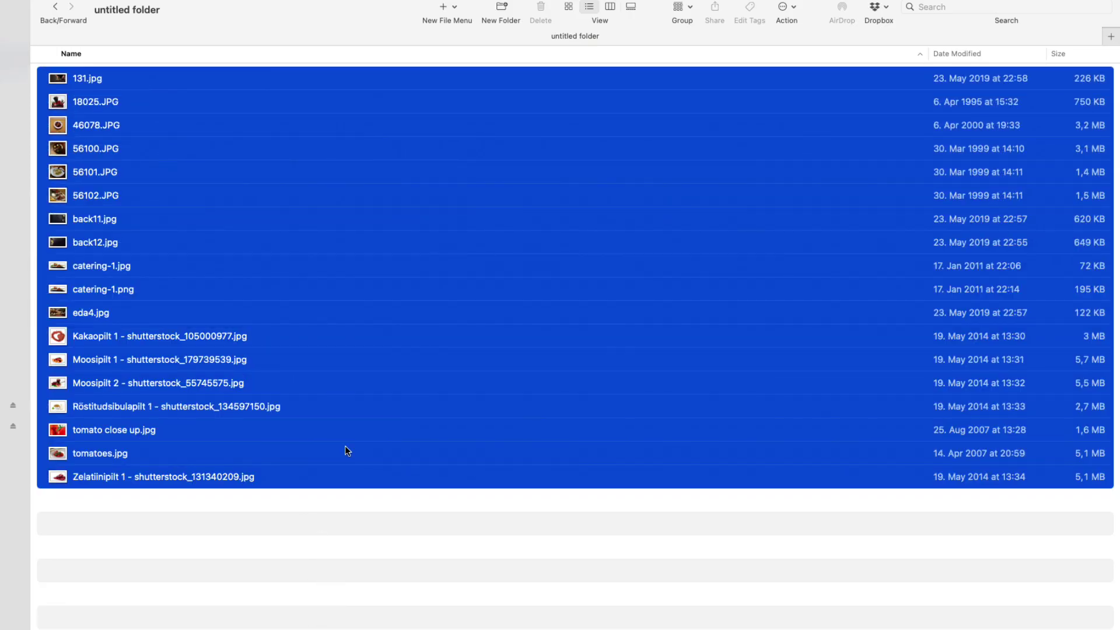
{"action": "left_click", "coordinate": [393, 579]}
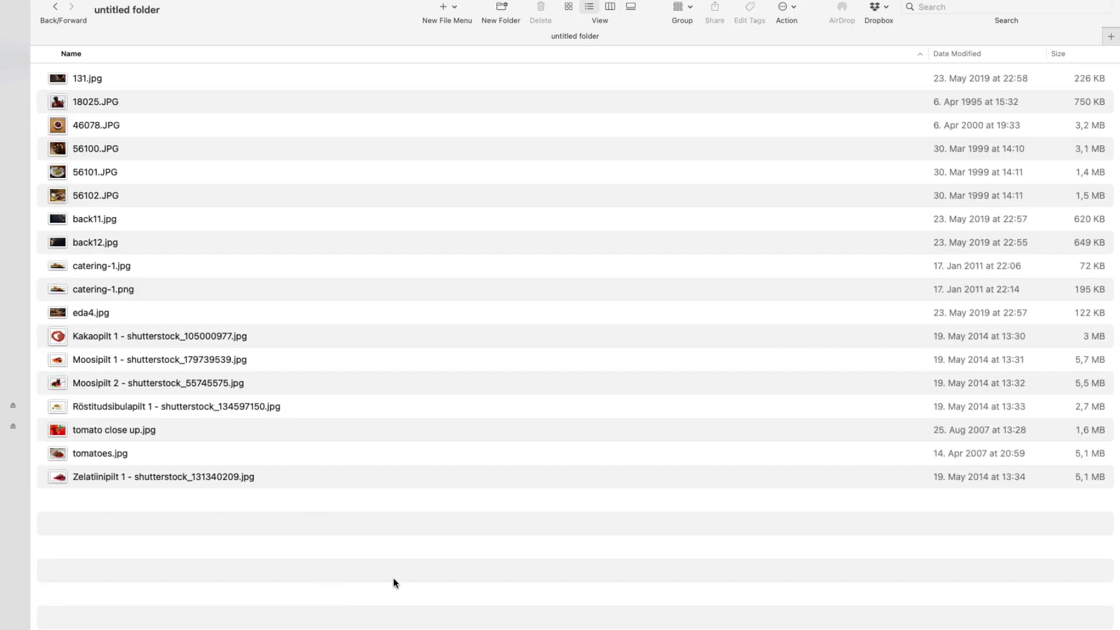
{"action": "left_click", "coordinate": [159, 101]}
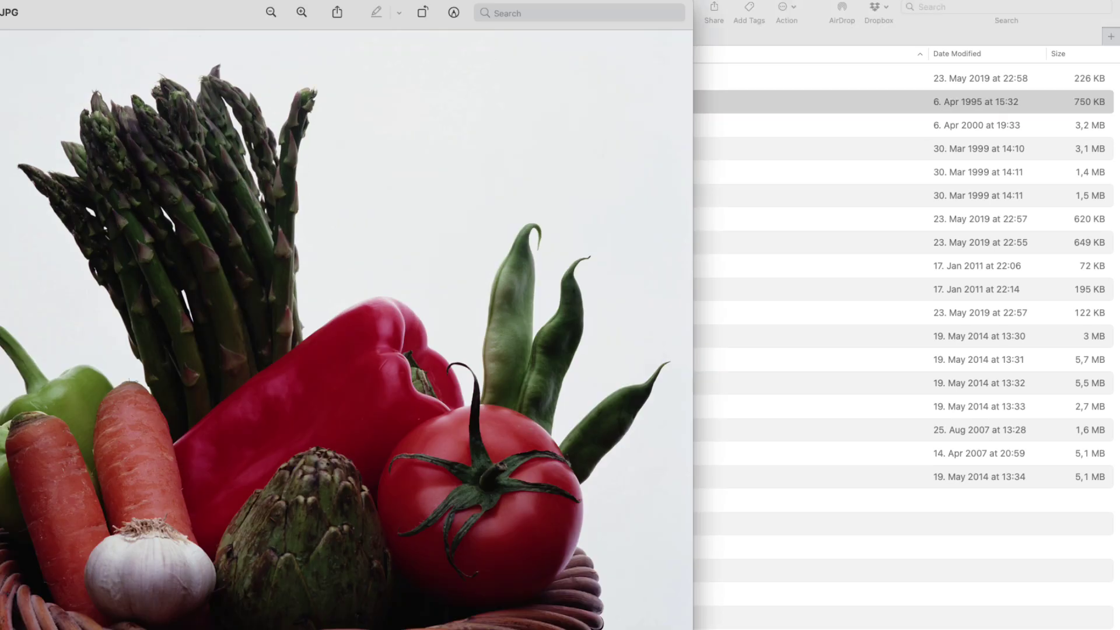
Step: Resize 18025.JPG in Preview to 1000 pixels wide and save it on closing
{"action": "left_click", "coordinate": [73, 0]}
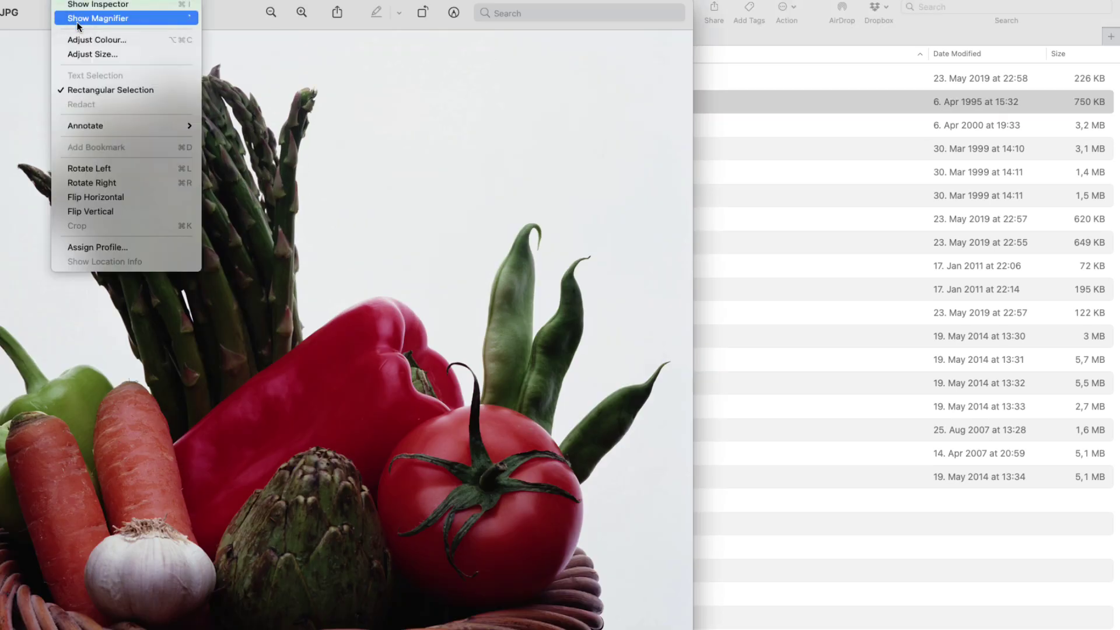
{"action": "left_click", "coordinate": [82, 54]}
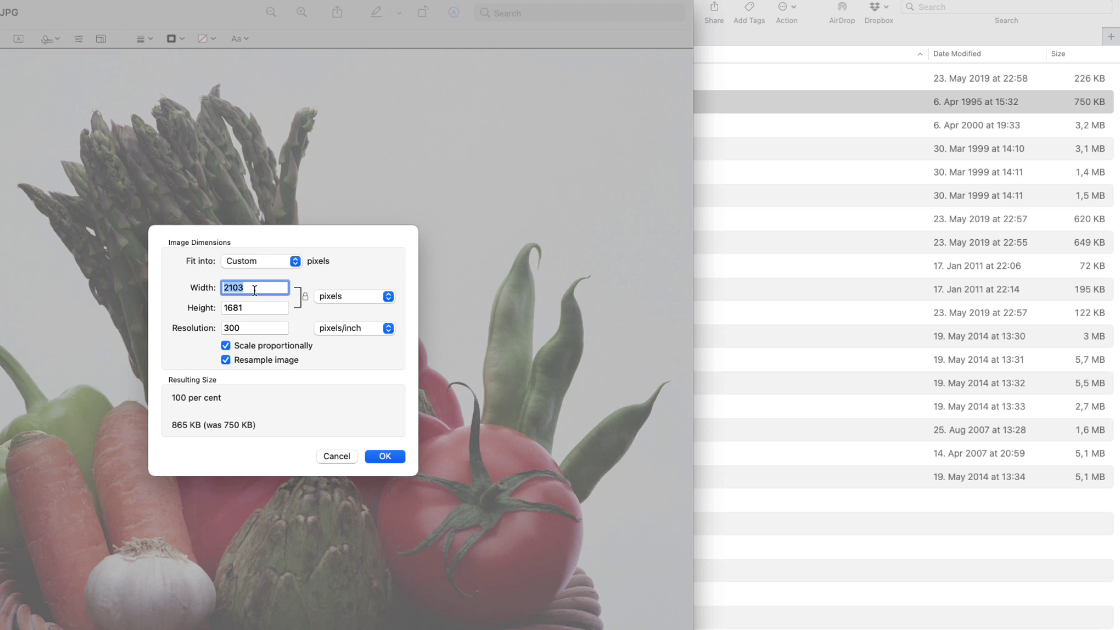
{"action": "type", "text": "1000"}
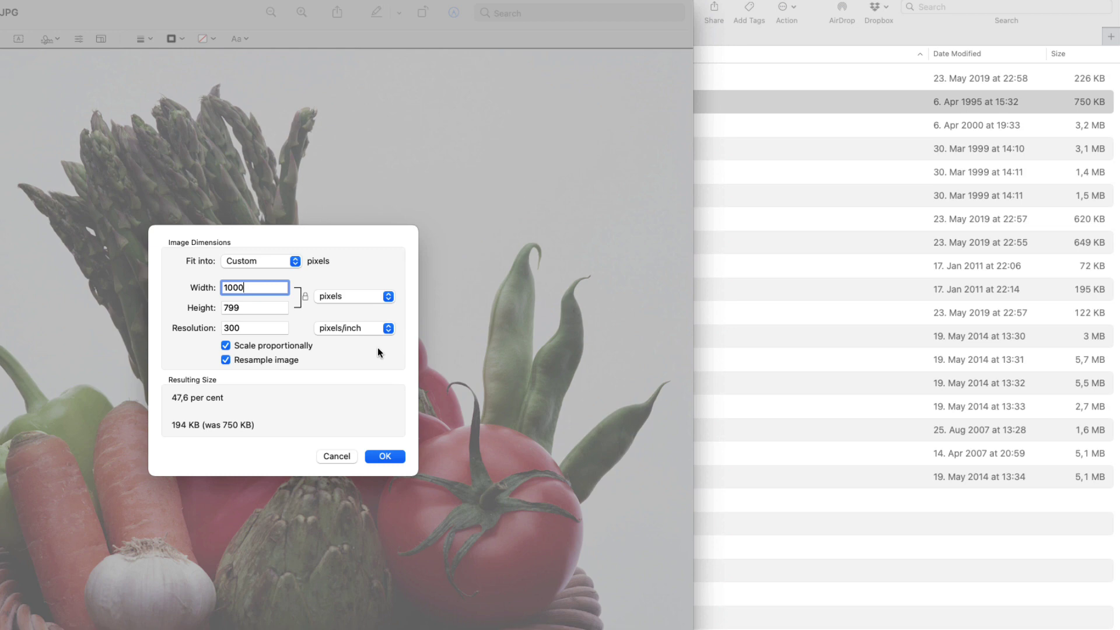
{"action": "left_click", "coordinate": [384, 456]}
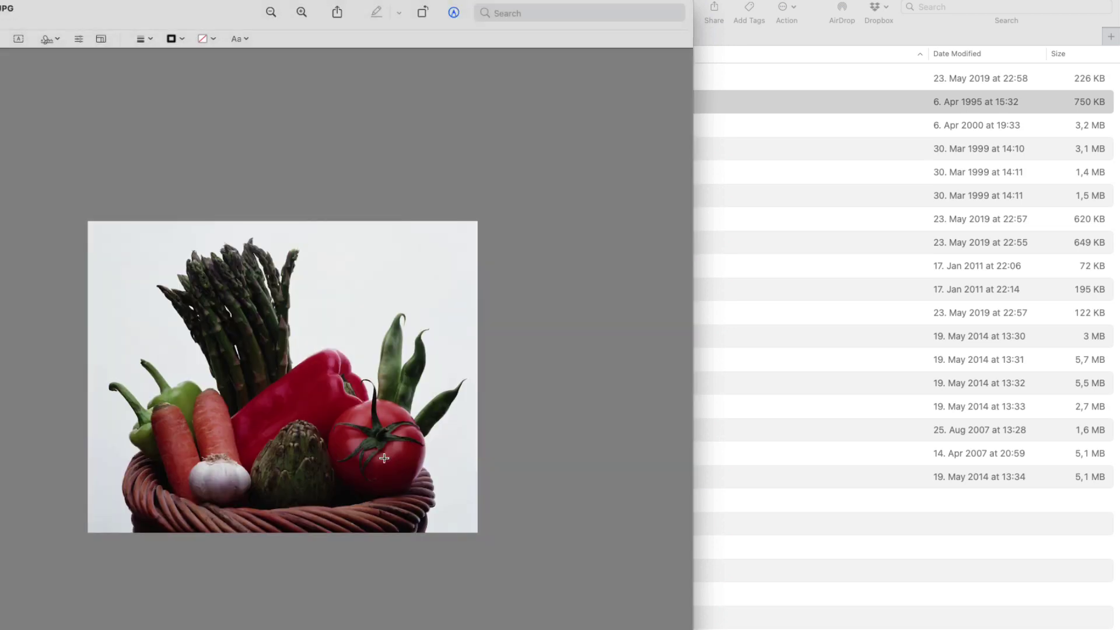
{"action": "key", "text": "super+w"}
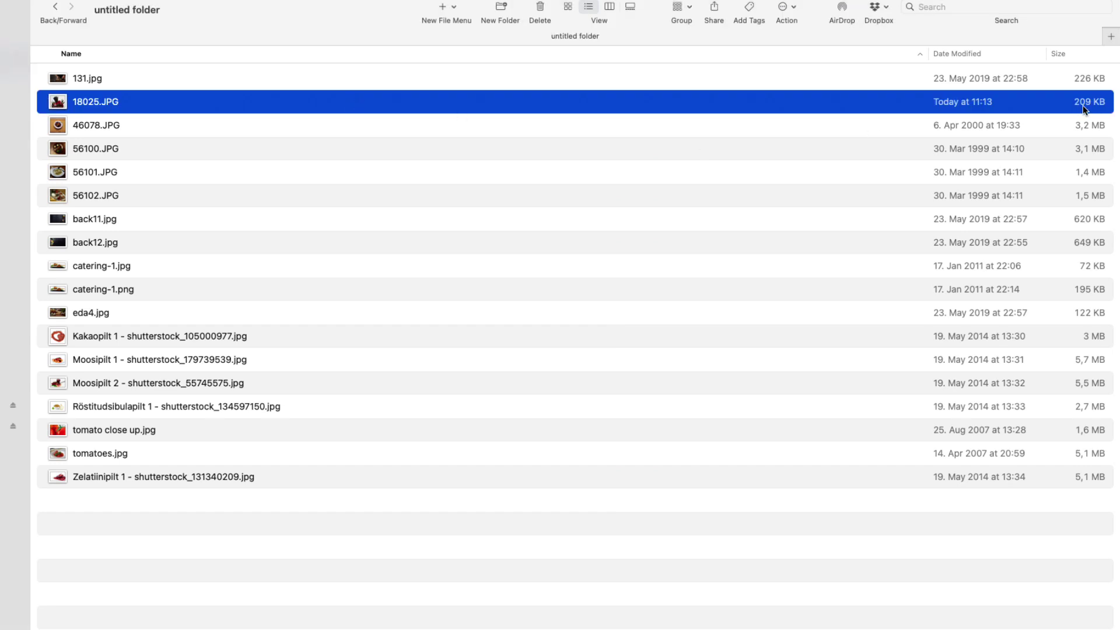
Step: Show ImageOptim's Mac app page in Firefox and highlight its headline
{"action": "key", "text": "super+Tab"}
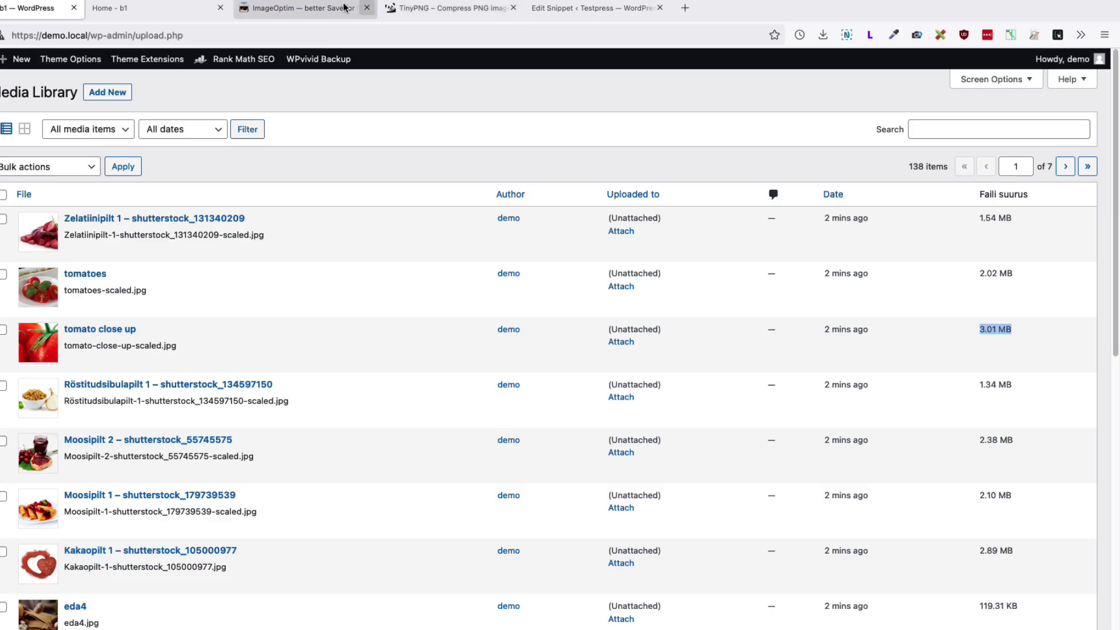
{"action": "left_click", "coordinate": [306, 10]}
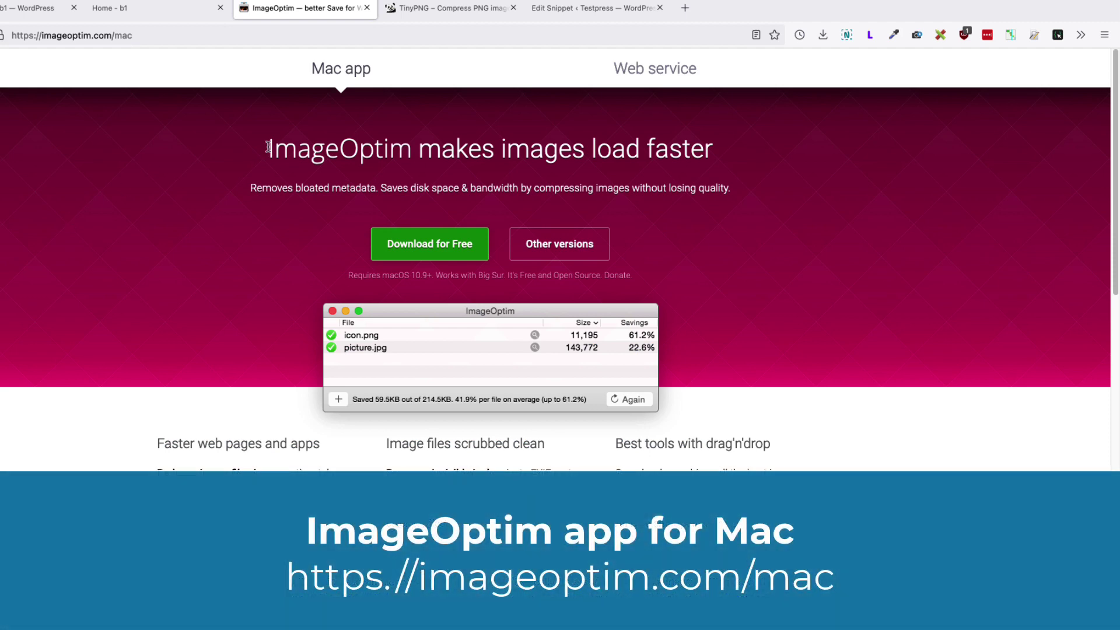
{"action": "left_click_drag", "start_coordinate": [269, 146], "coordinate": [725, 165]}
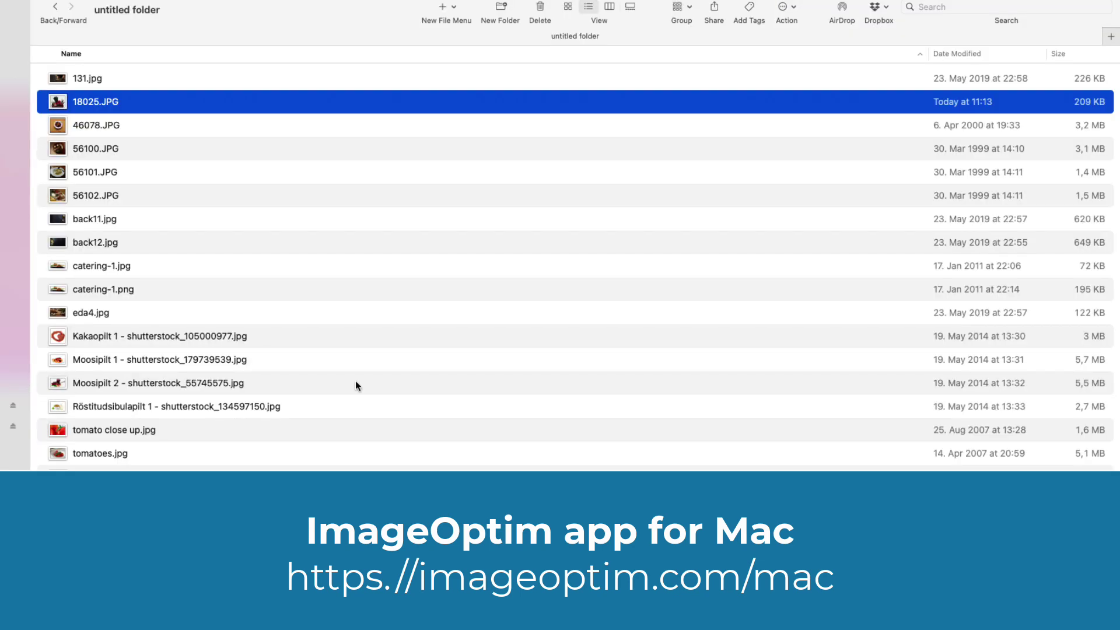
Step: Compress 18025.JPG with the ImageOptim service and open it to check the quality
{"action": "right_click", "coordinate": [185, 110]}
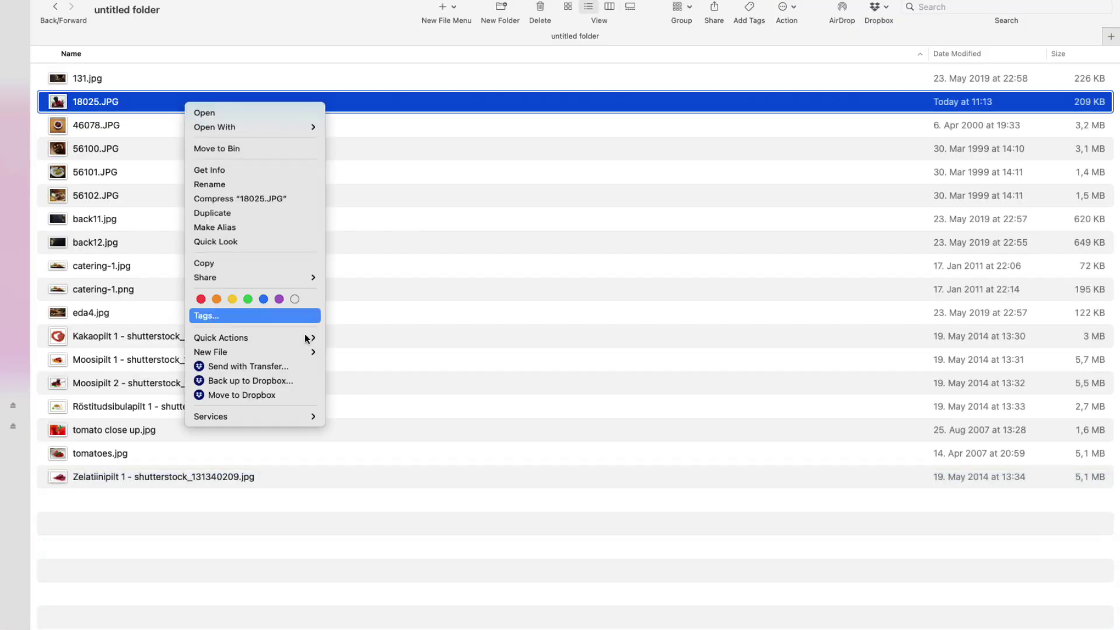
{"action": "mouse_move", "coordinate": [280, 416]}
{"action": "left_click", "coordinate": [387, 461]}
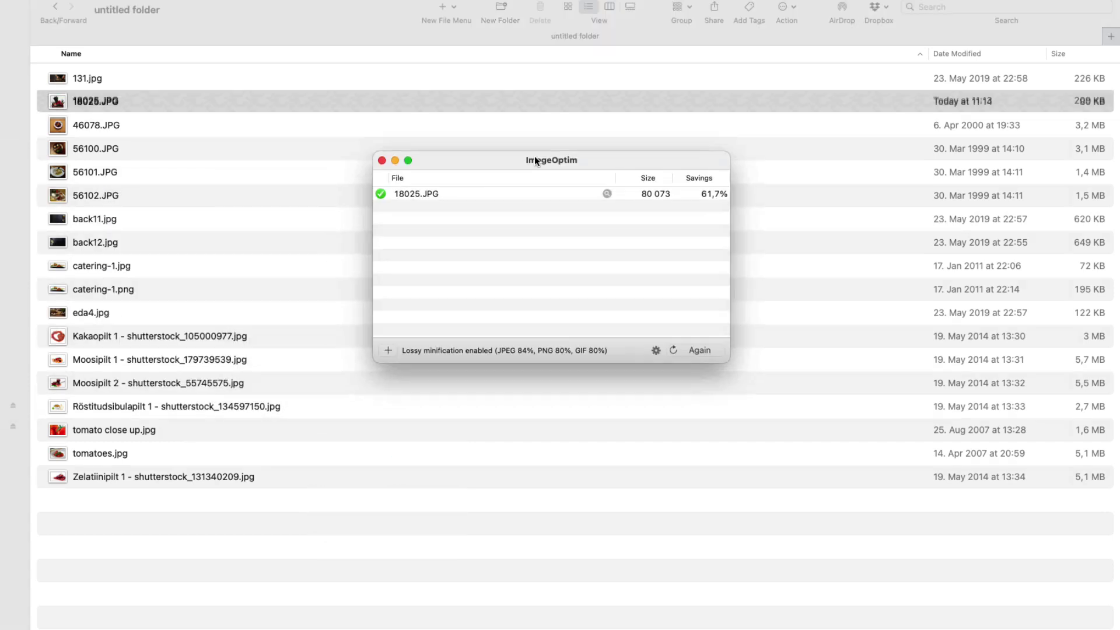
{"action": "left_click_drag", "start_coordinate": [535, 157], "coordinate": [513, 161]}
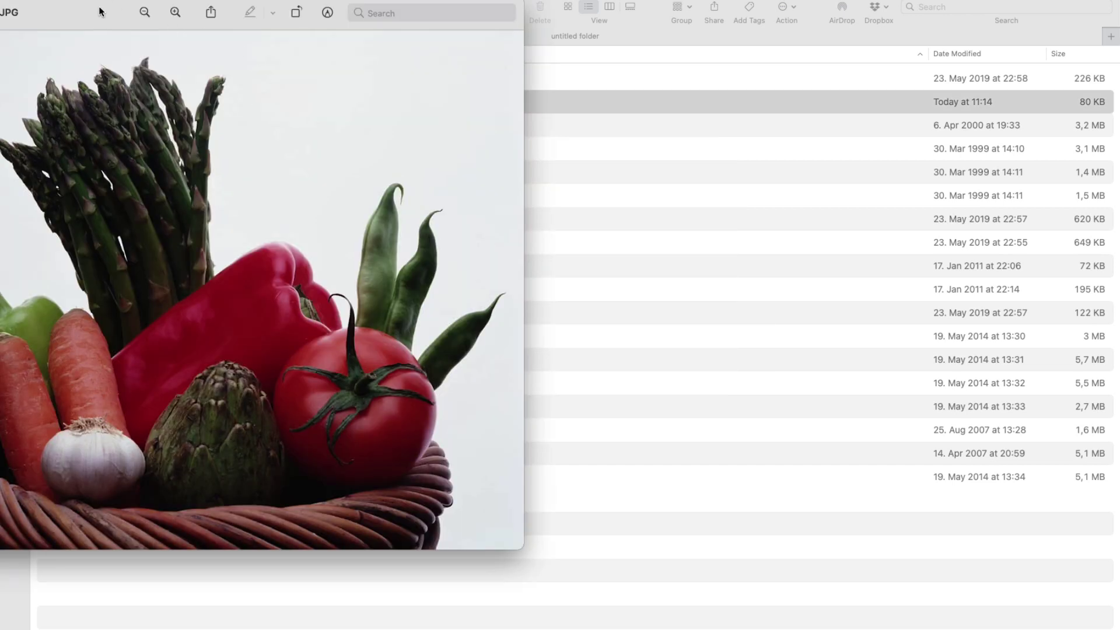
{"action": "double_click", "coordinate": [102, 11]}
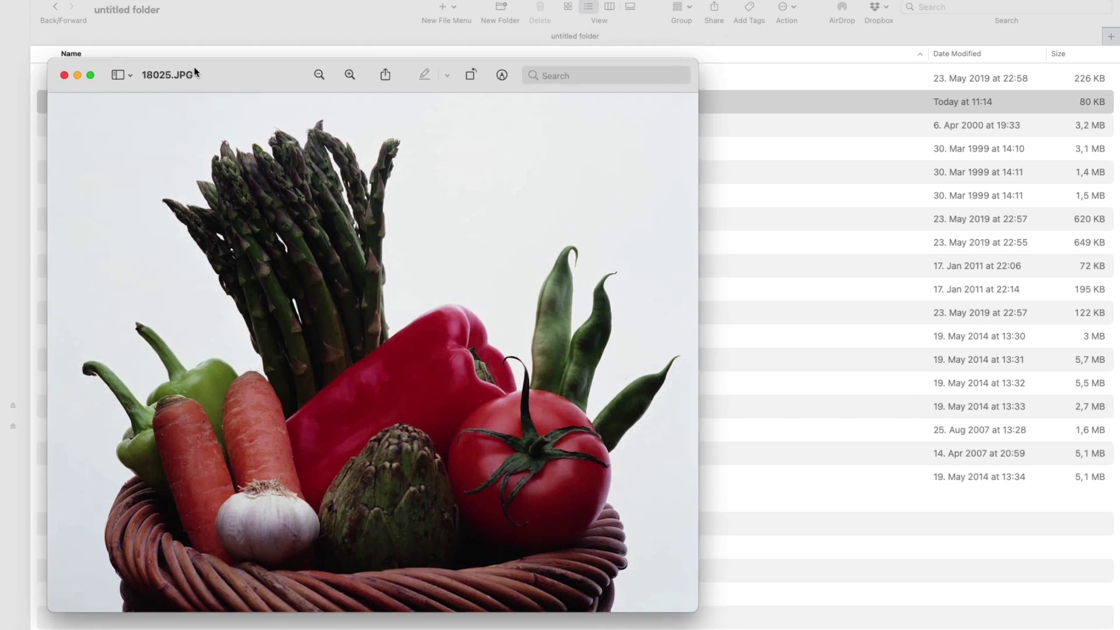
{"action": "left_click", "coordinate": [64, 75]}
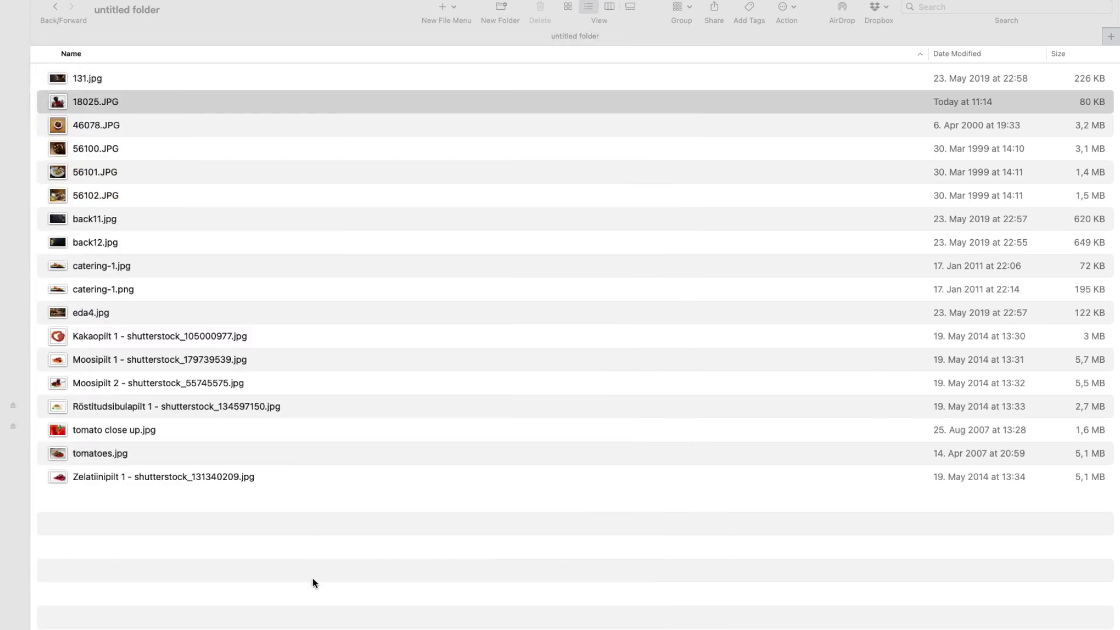
Step: Send the five photos 46078.JPG through back11.jpg to ImageOptim, saving 5,3 MB
{"action": "left_click", "coordinate": [97, 135]}
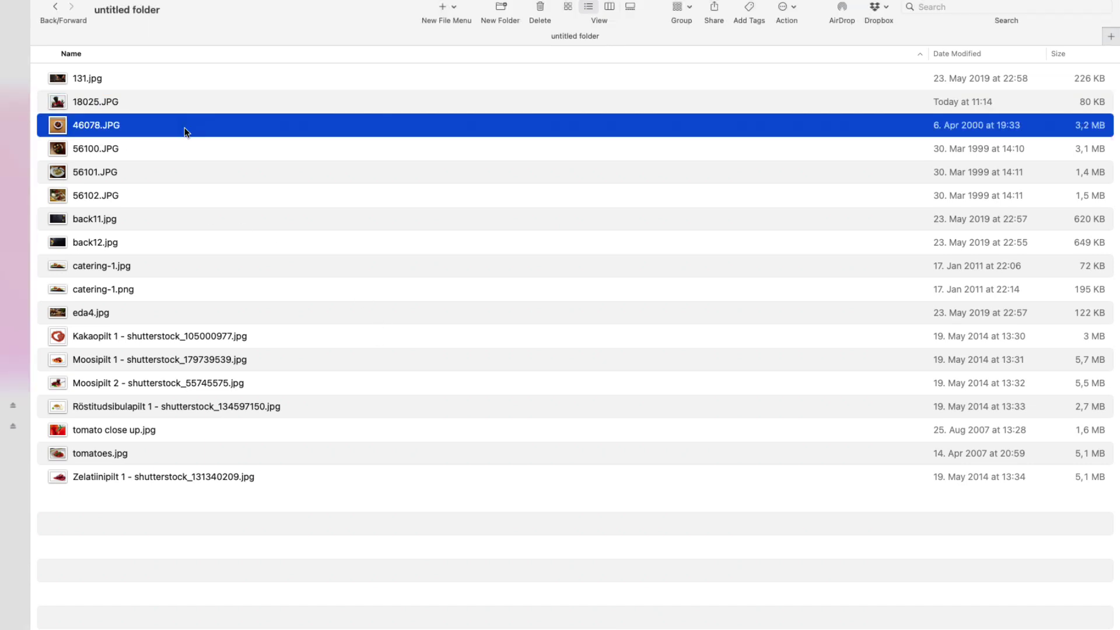
{"action": "left_click", "coordinate": [176, 216], "text": "shift"}
{"action": "right_click", "coordinate": [179, 198]}
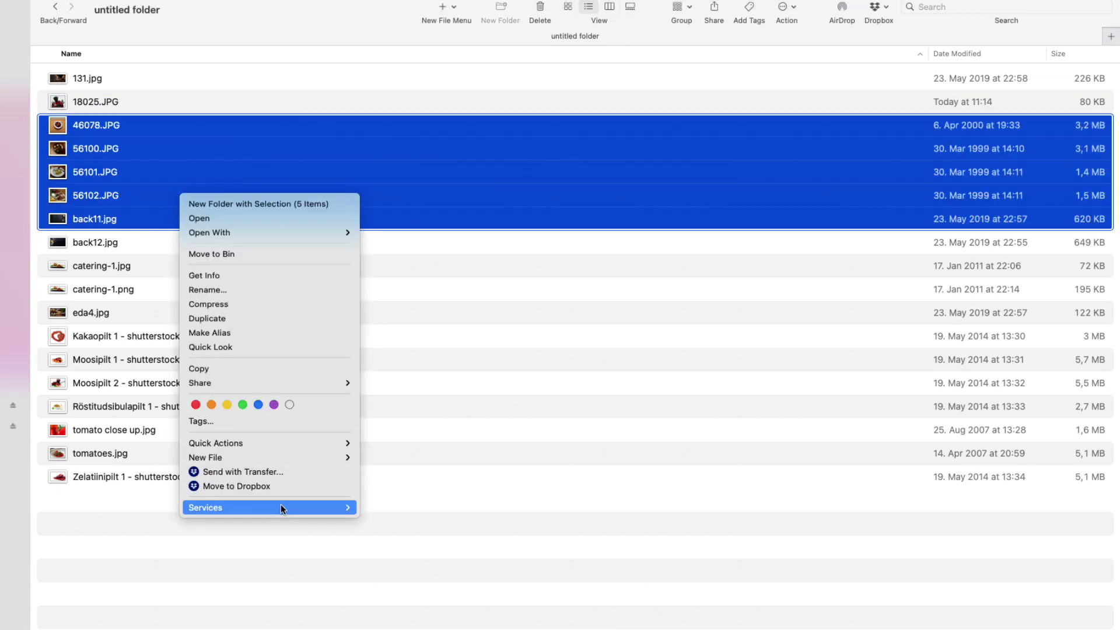
{"action": "mouse_move", "coordinate": [281, 505]}
{"action": "left_click", "coordinate": [432, 546]}
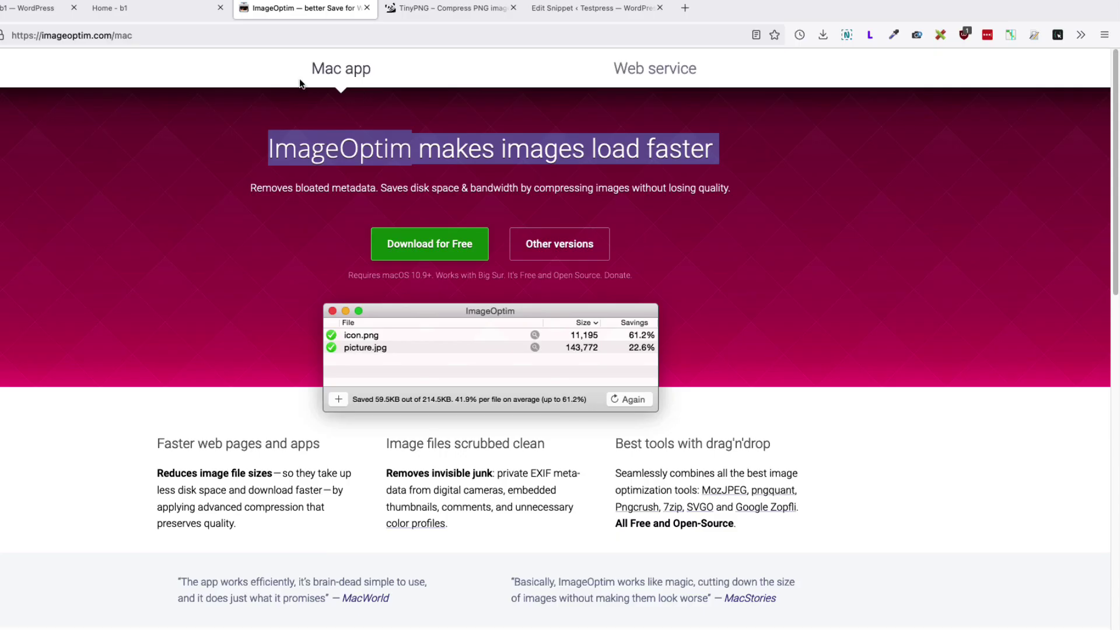
{"action": "left_click", "coordinate": [435, 8]}
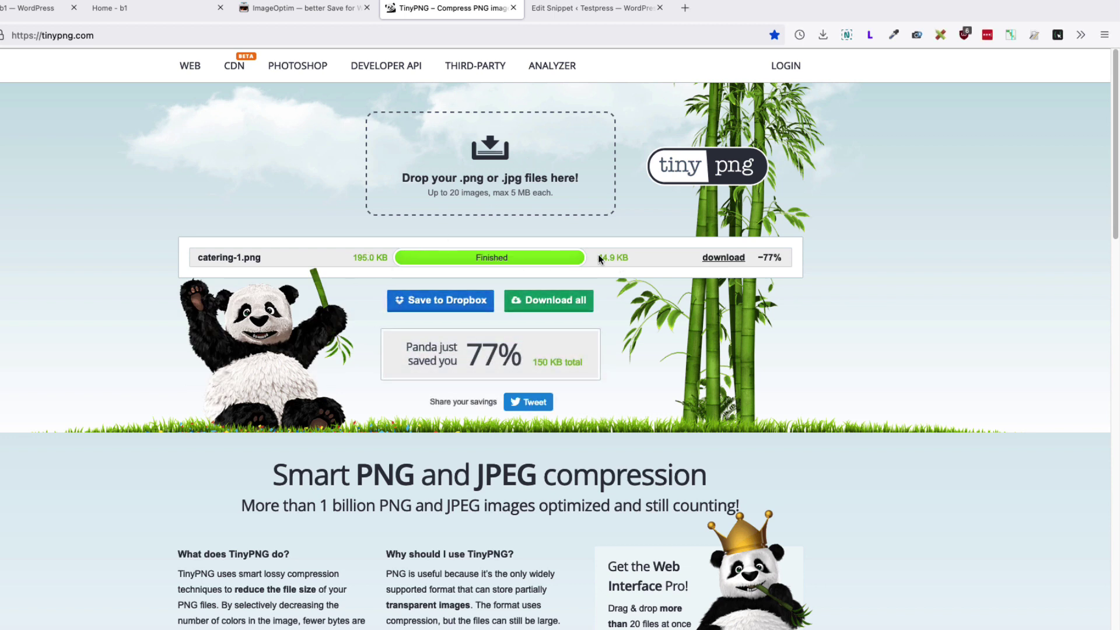
Step: Highlight catering-1.png's 44.9 KB compressed size on TinyPNG, then go back to the Media Library
{"action": "left_click_drag", "start_coordinate": [597, 257], "coordinate": [618, 257]}
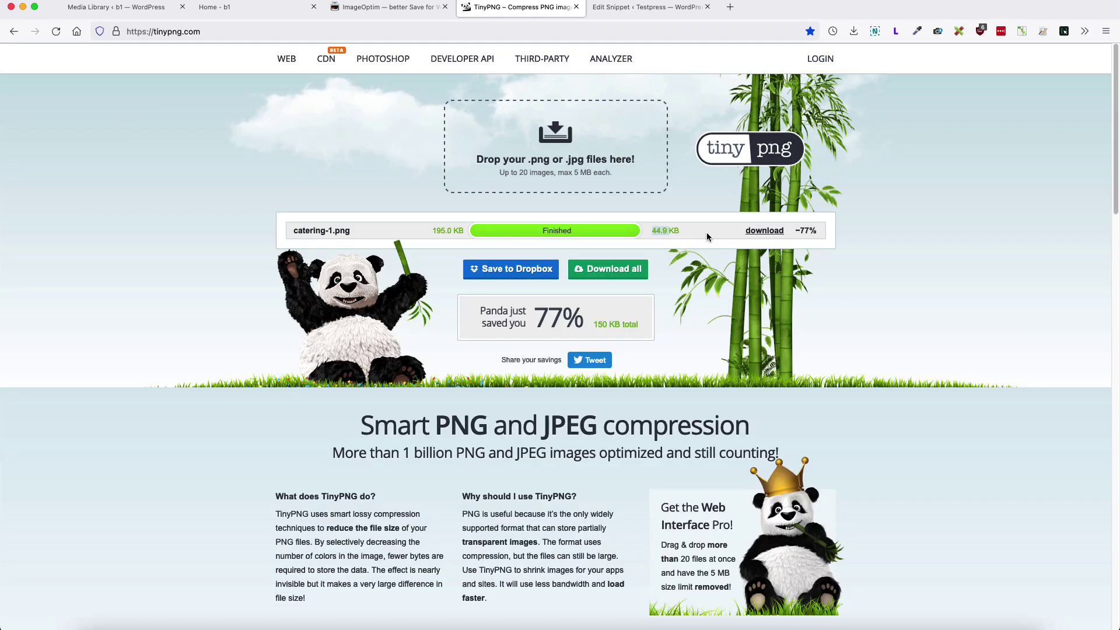
{"action": "left_click", "coordinate": [116, 7]}
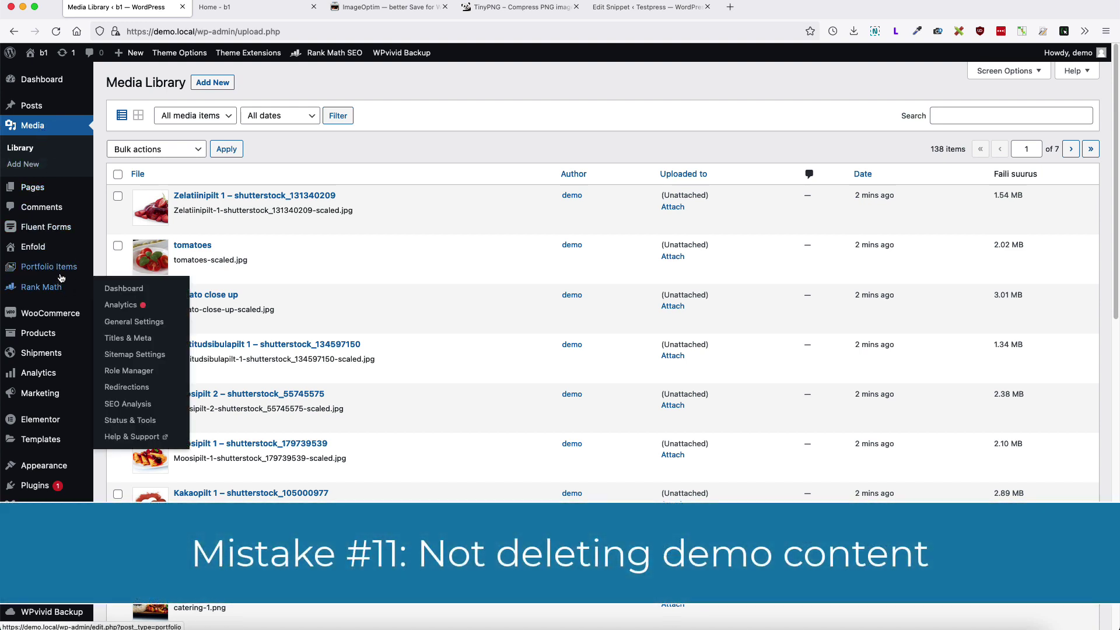
Step: Trash all five demo portfolio items with the Move to Trash bulk action
{"action": "left_click", "coordinate": [60, 275]}
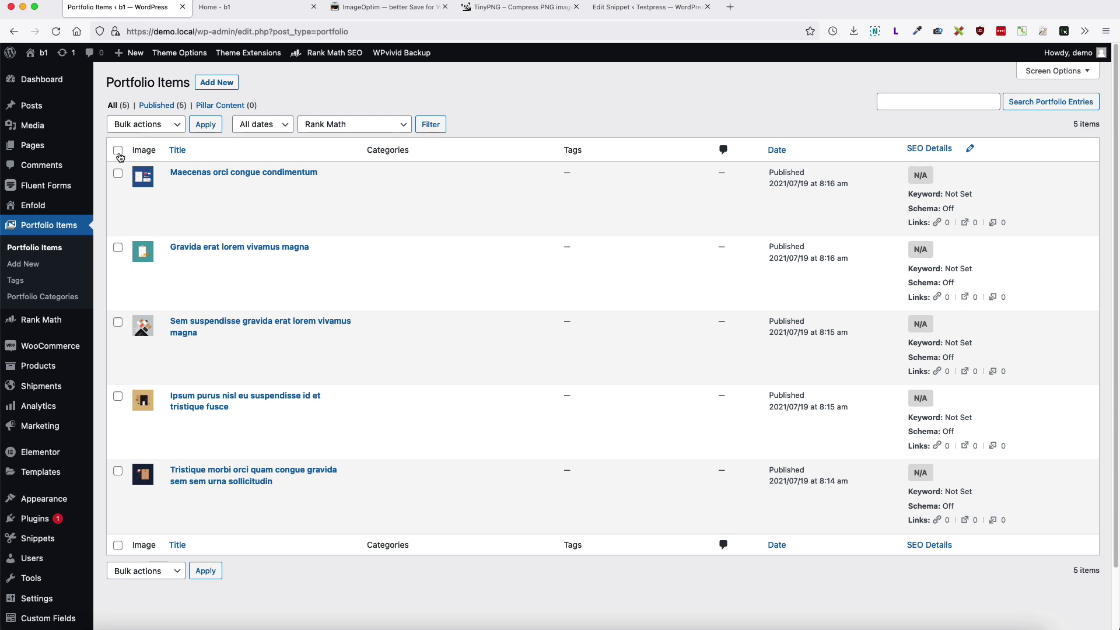
{"action": "left_click", "coordinate": [117, 151]}
{"action": "left_click", "coordinate": [143, 124]}
{"action": "left_click", "coordinate": [138, 150]}
{"action": "left_click", "coordinate": [204, 123]}
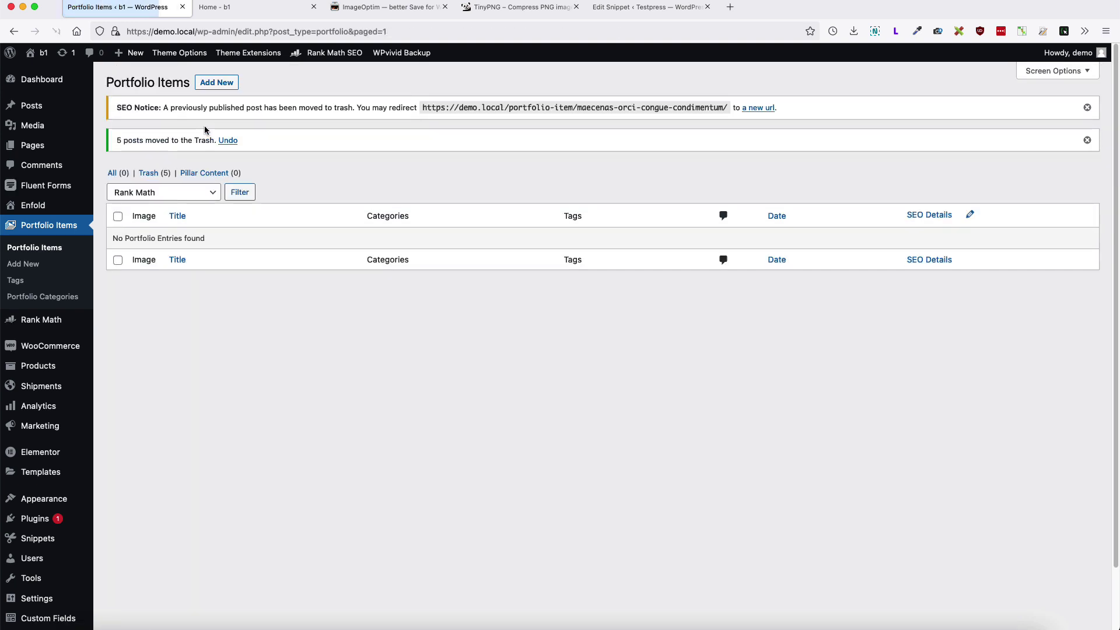
{"action": "mouse_move", "coordinate": [51, 135]}
{"action": "mouse_move", "coordinate": [40, 111]}
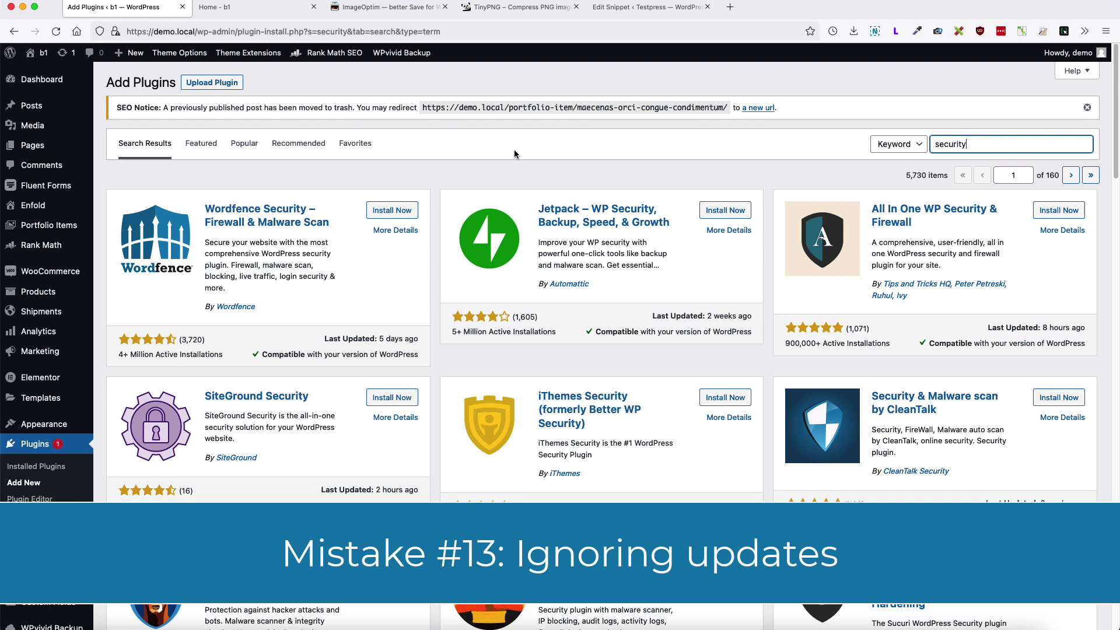
{"action": "left_click", "coordinate": [461, 86]}
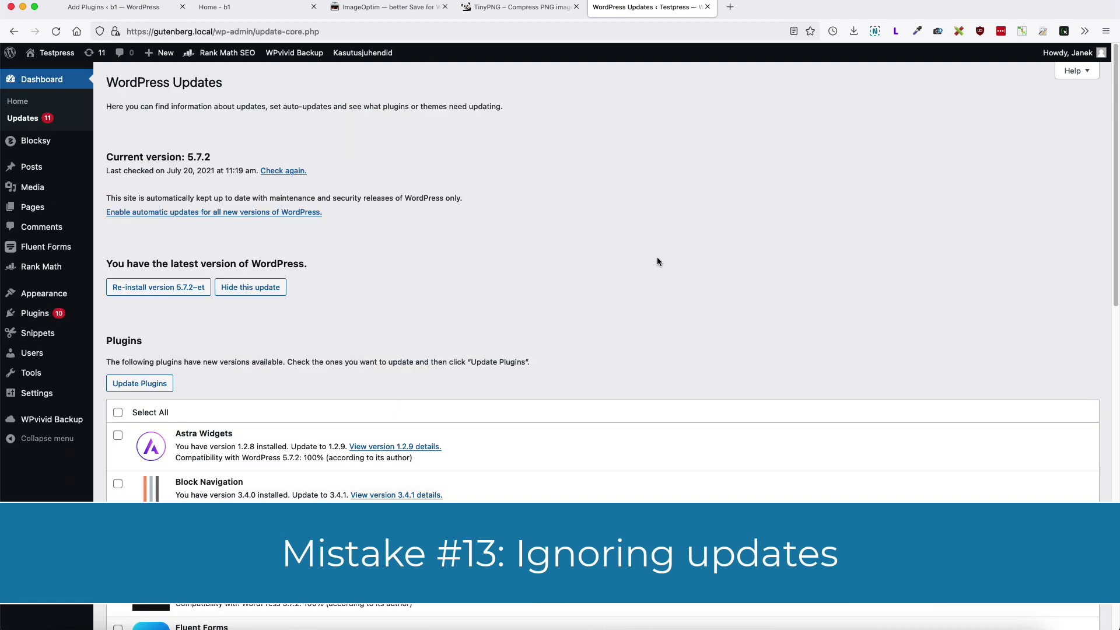
{"action": "scroll", "coordinate": [658, 260], "scroll_direction": "down", "scroll_amount": 3}
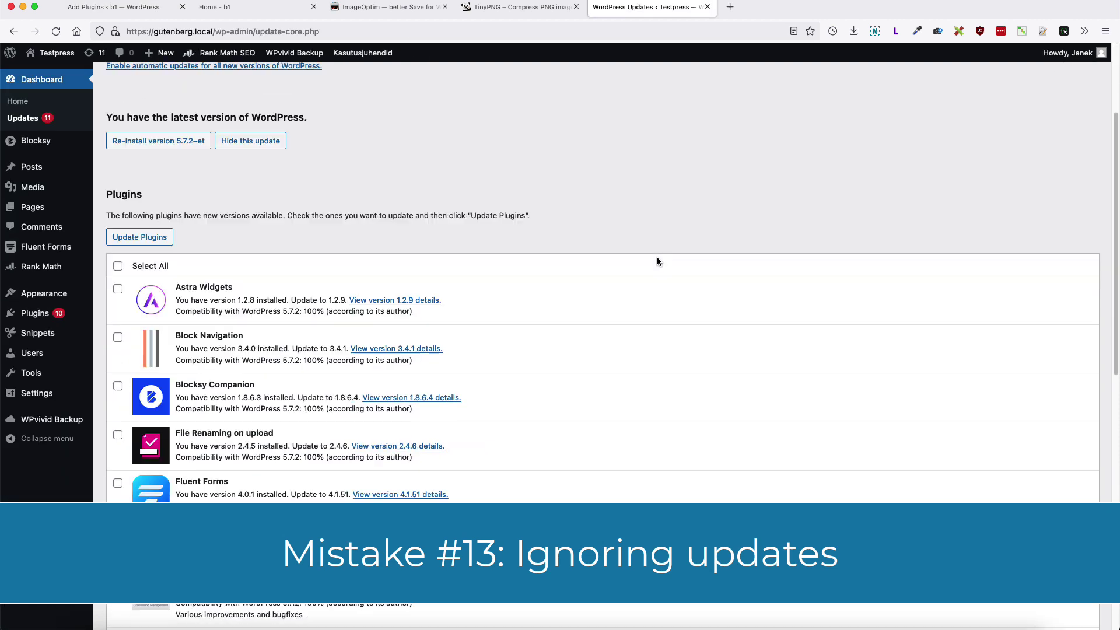
{"action": "scroll", "coordinate": [659, 260], "scroll_direction": "down", "scroll_amount": 5}
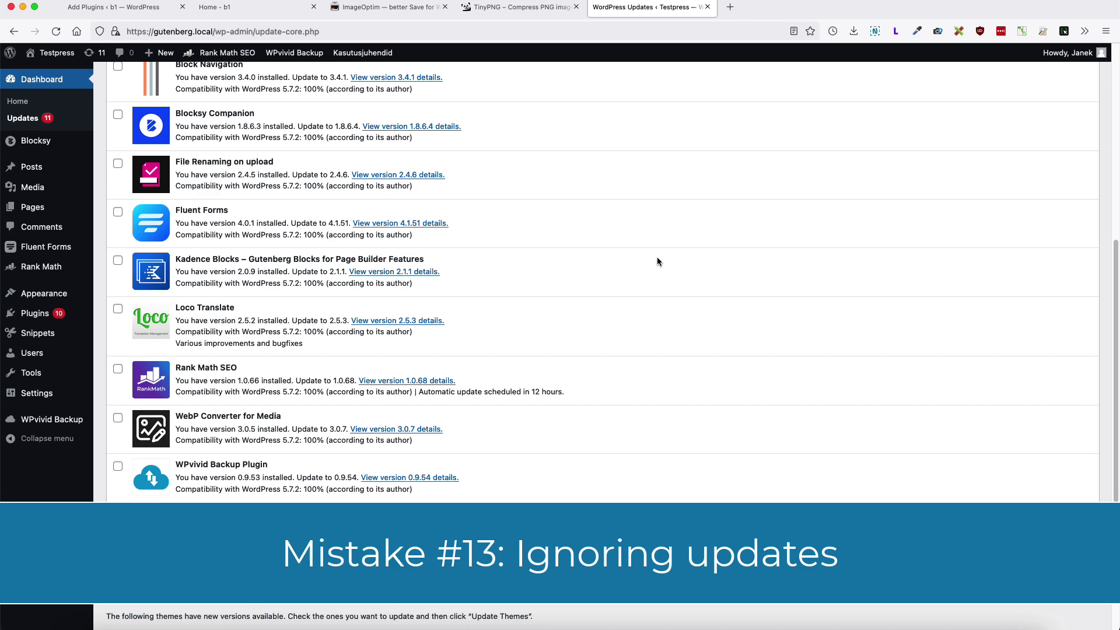
{"action": "scroll", "coordinate": [657, 261], "scroll_direction": "up", "scroll_amount": 2}
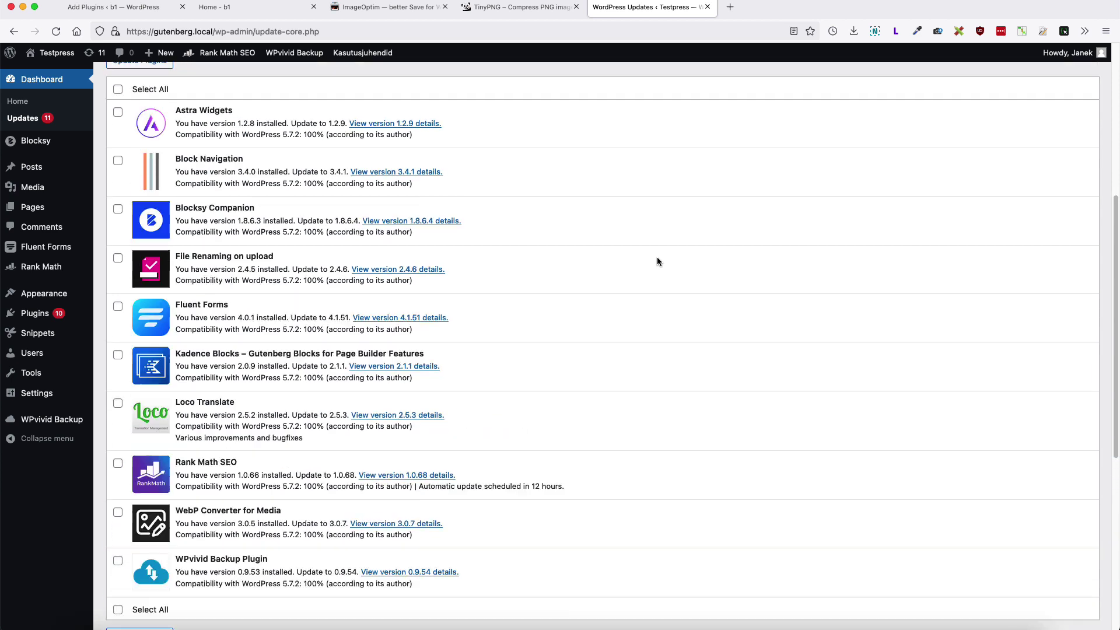
{"action": "scroll", "coordinate": [658, 261], "scroll_direction": "up", "scroll_amount": 3}
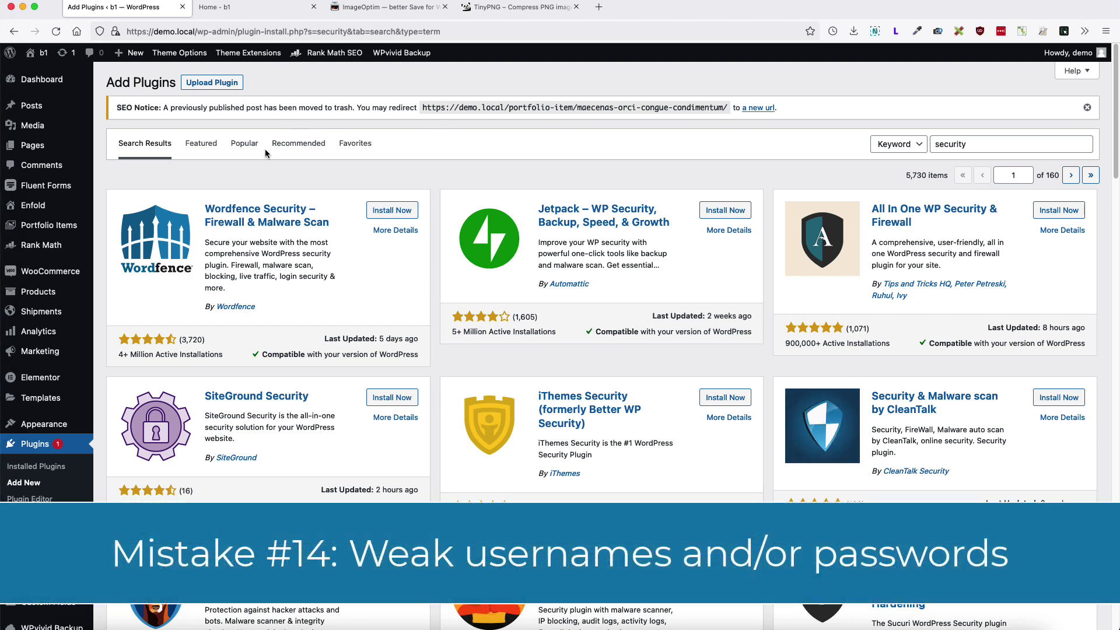
Step: Open the Add New User form and enter a generic username
{"action": "mouse_move", "coordinate": [53, 321]}
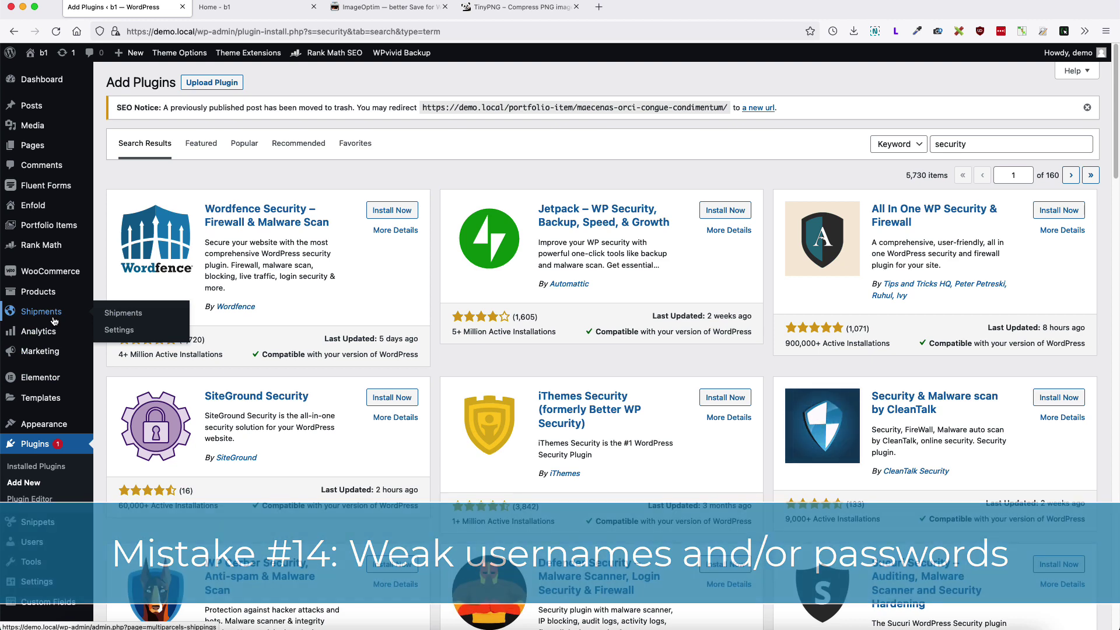
{"action": "mouse_move", "coordinate": [53, 542]}
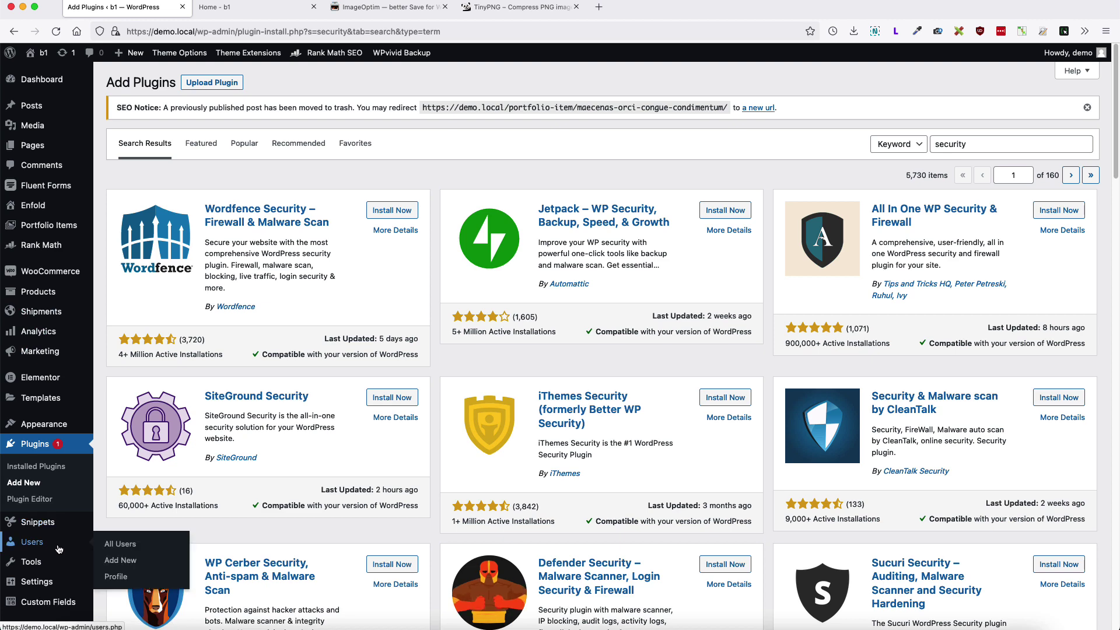
{"action": "left_click", "coordinate": [127, 561]}
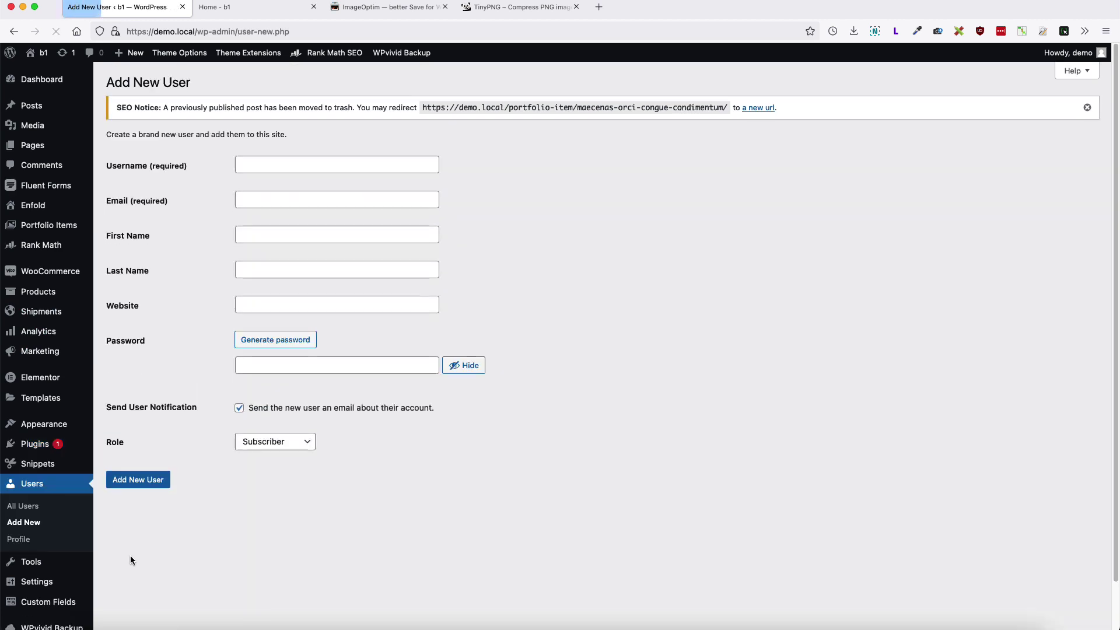
{"action": "left_click", "coordinate": [266, 165]}
{"action": "type", "text": "demo"}
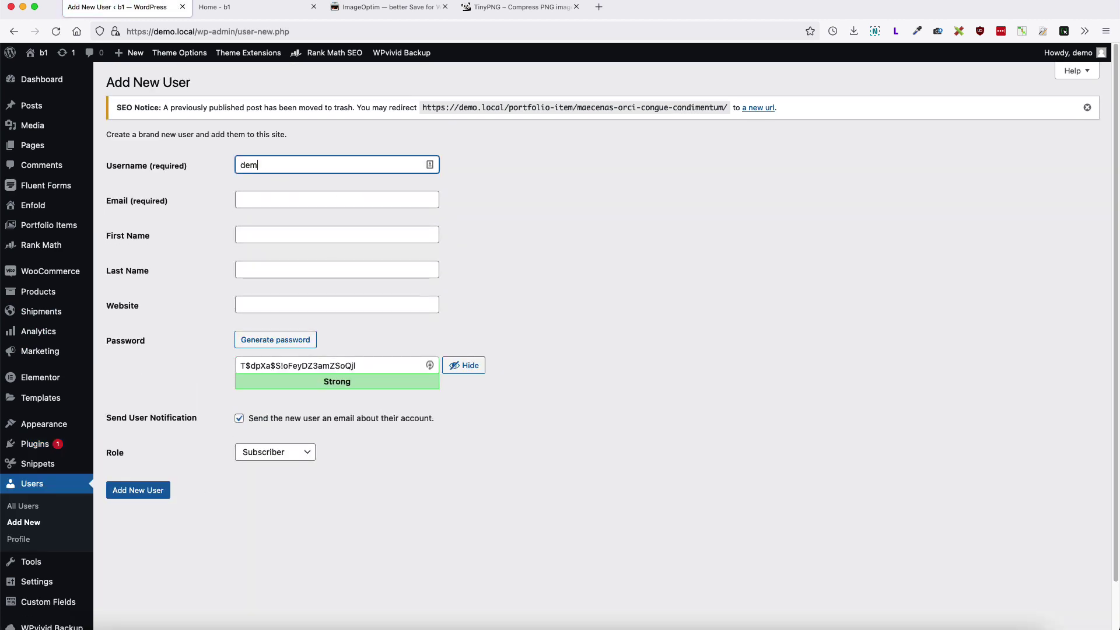
{"action": "key", "text": "Tab"}
{"action": "double_click", "coordinate": [268, 165]}
{"action": "type", "text": "ad"}
{"action": "double_click", "coordinate": [235, 165]}
{"action": "type", "text": "user"}
Step: Replace the generated password with a simple one rated Very weak, highlighting username and rating
{"action": "left_click", "coordinate": [346, 364]}
{"action": "key", "text": "super+a"}
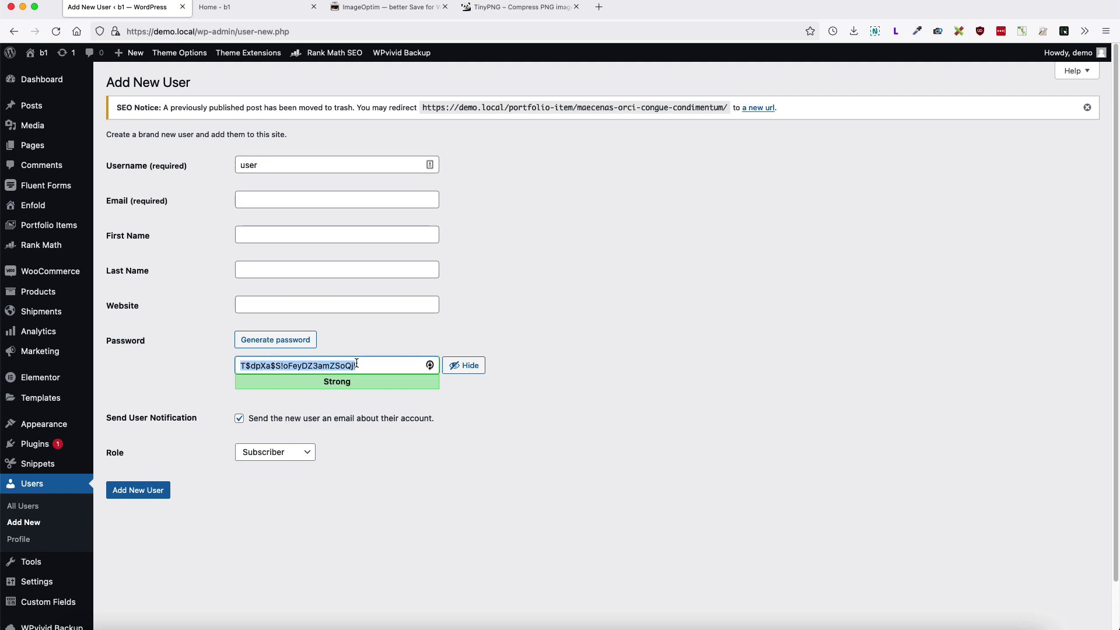
{"action": "type", "text": "Paww"}
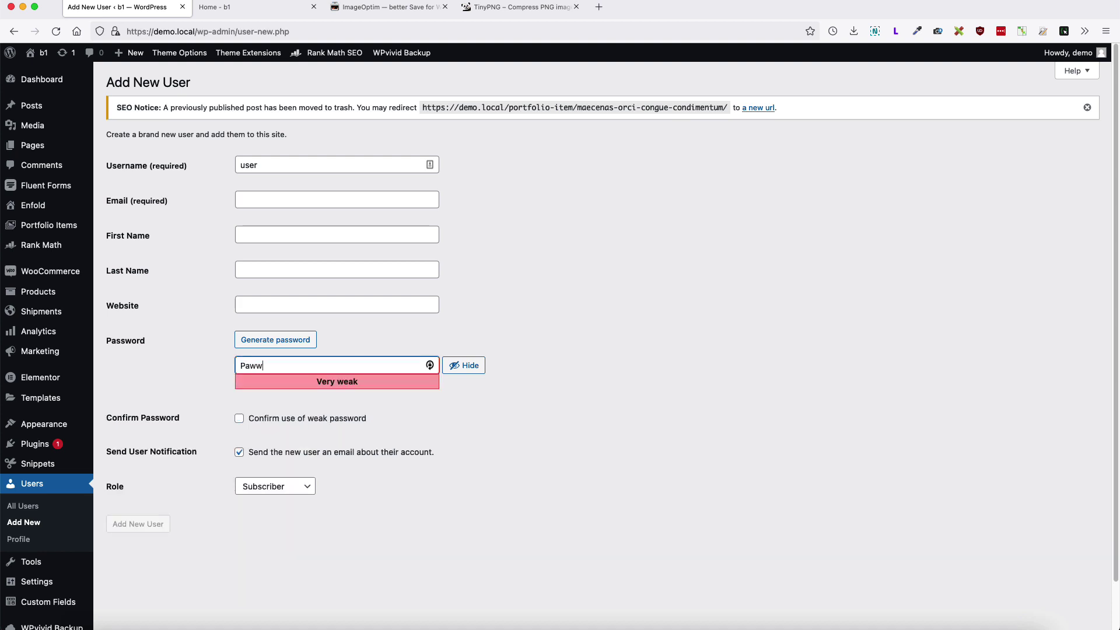
{"action": "type", "text": "sord1234"}
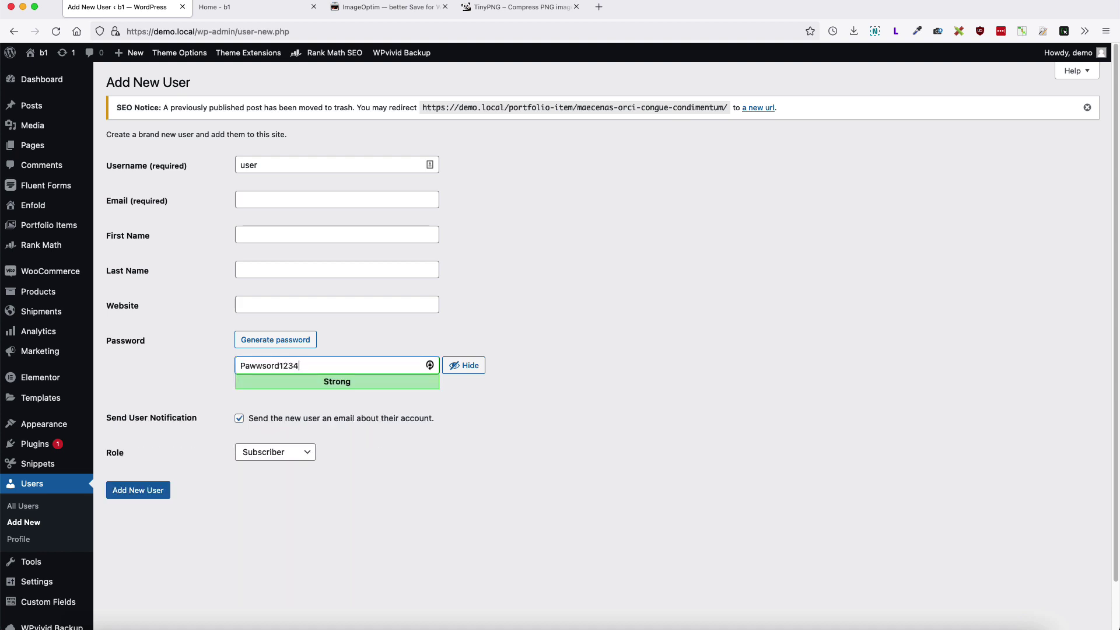
{"action": "key", "text": "super+a"}
{"action": "key", "text": "super+v"}
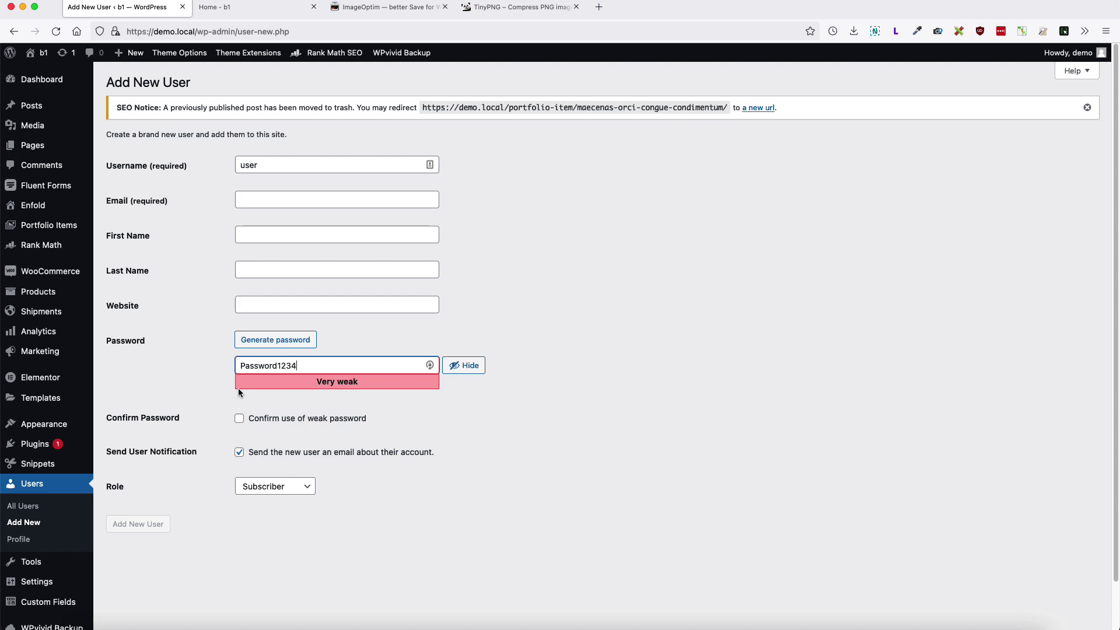
{"action": "double_click", "coordinate": [264, 166]}
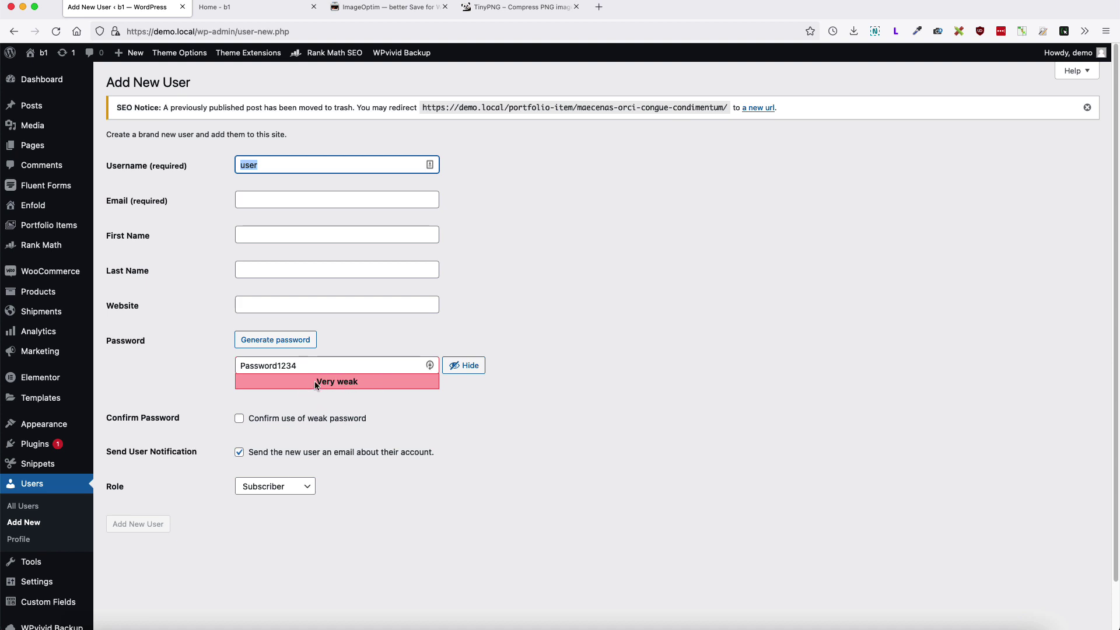
{"action": "left_click_drag", "start_coordinate": [315, 382], "coordinate": [353, 382]}
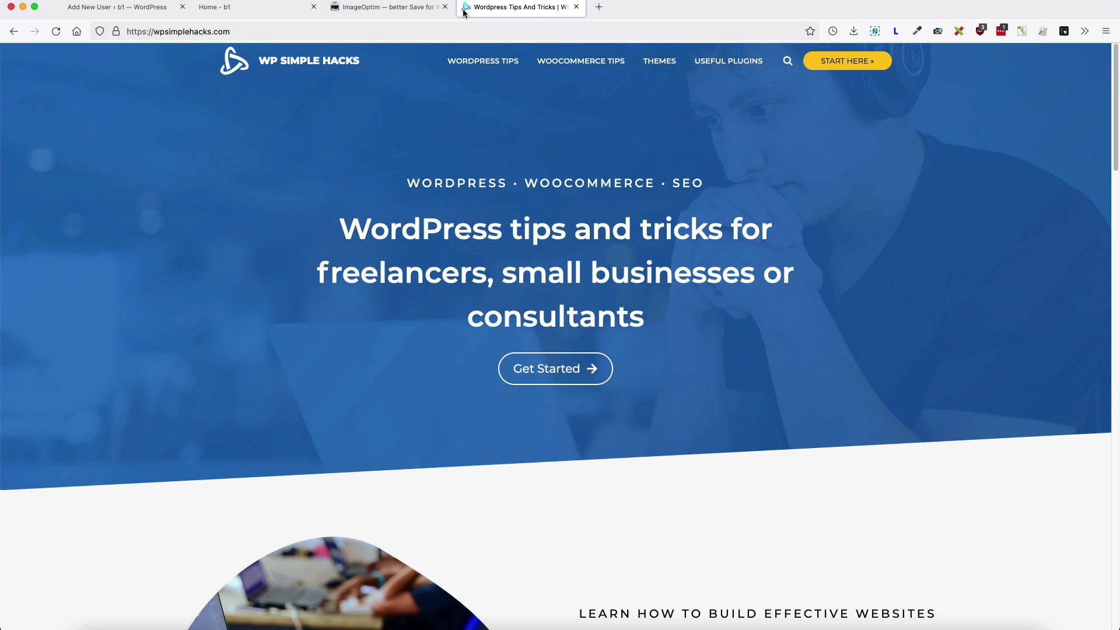
Step: Go to Appearance > Customize > Site Identity, where the site icon is set
{"action": "left_click", "coordinate": [173, 17]}
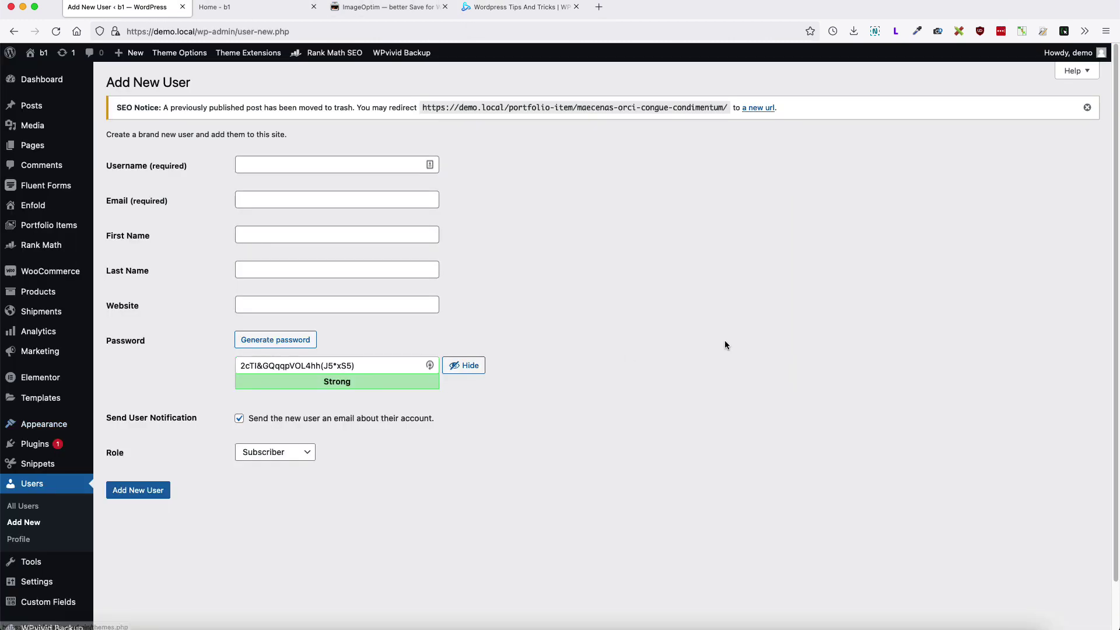
{"action": "mouse_move", "coordinate": [35, 425]}
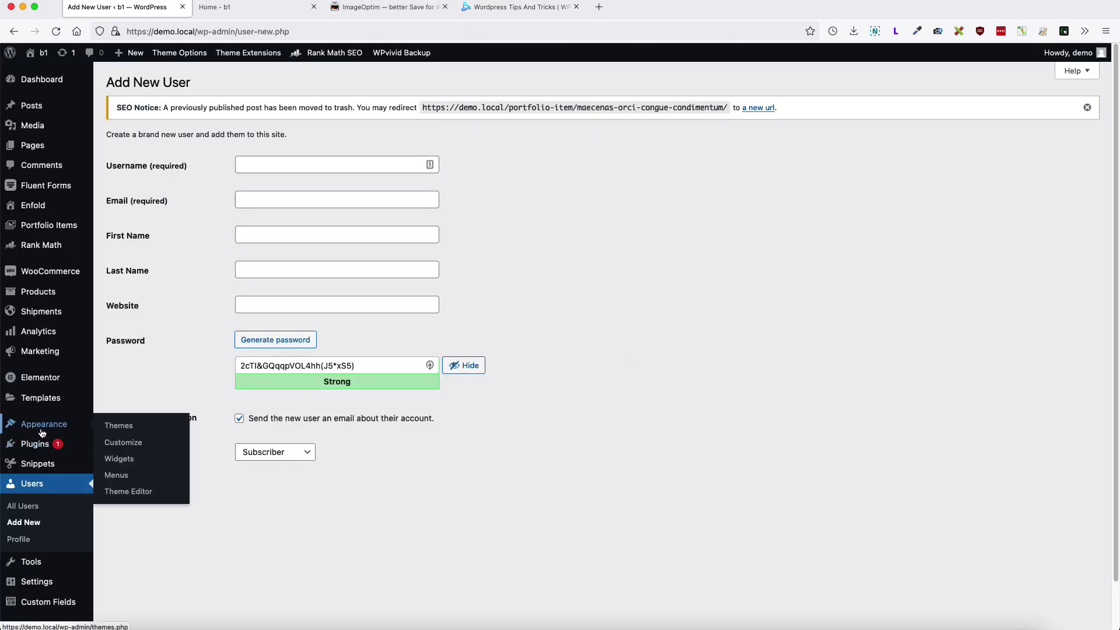
{"action": "left_click", "coordinate": [124, 443]}
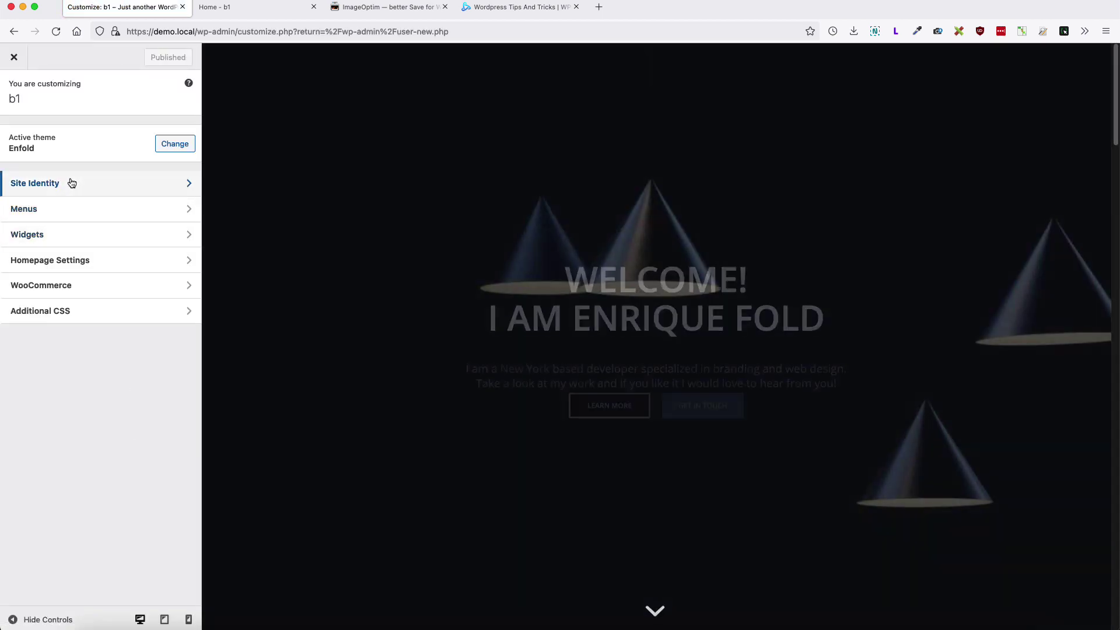
{"action": "left_click", "coordinate": [70, 183]}
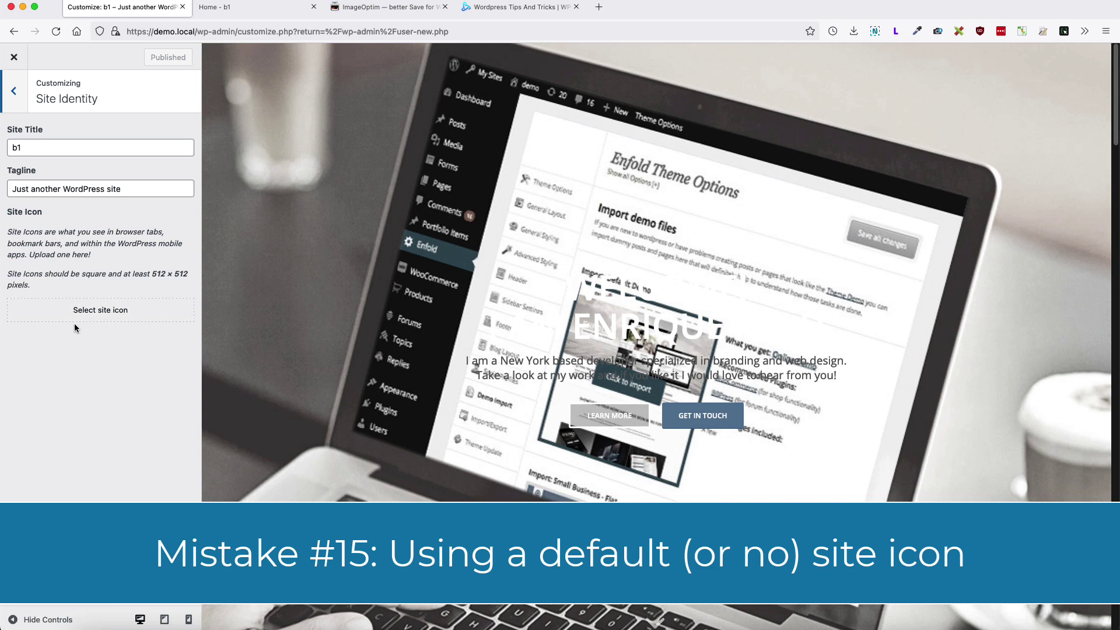
Step: Exit the Customizer with its X, landing back on the Add New User form
{"action": "left_click", "coordinate": [14, 57]}
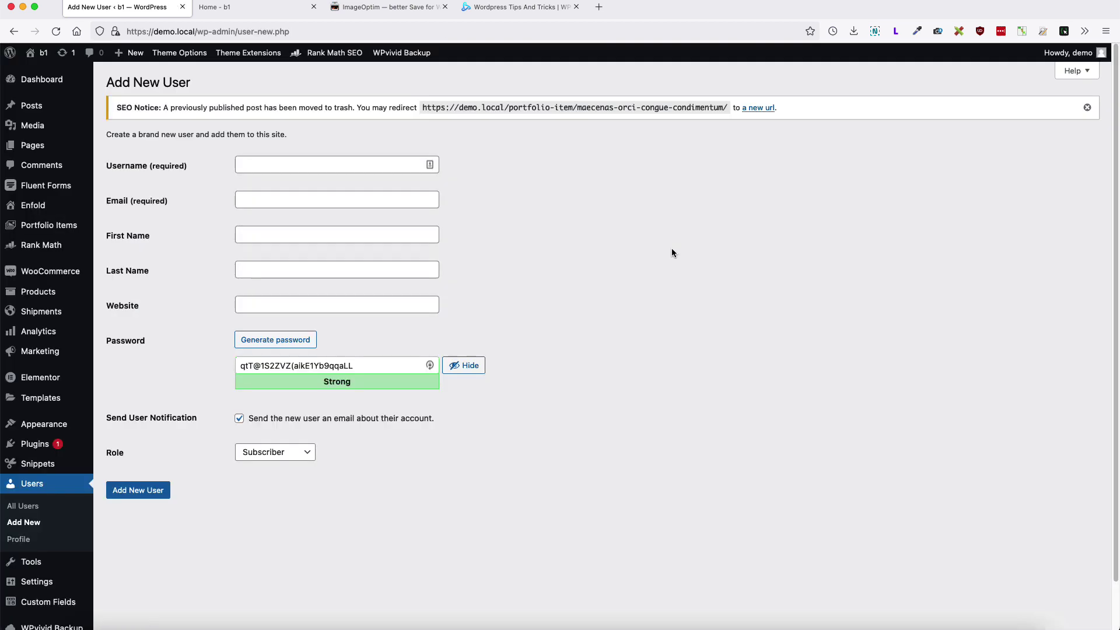